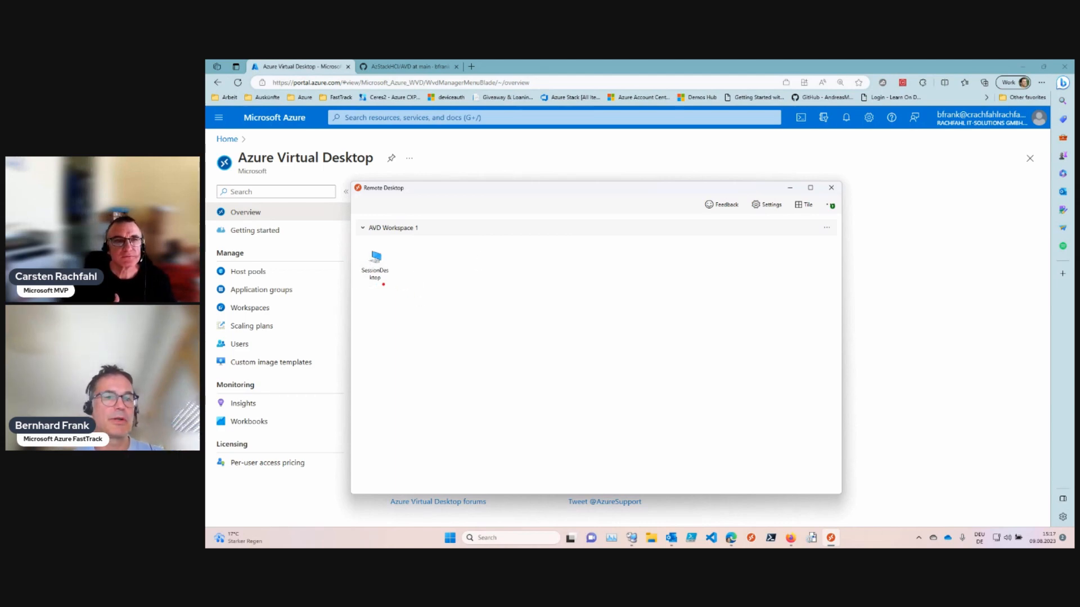
drag(383, 284, 399, 325)
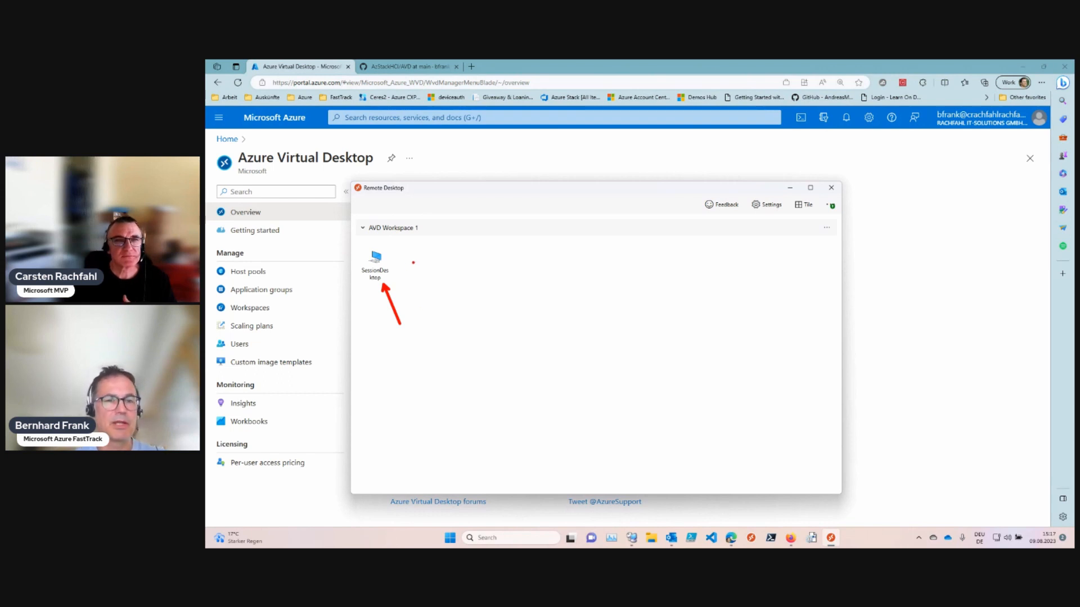
drag(428, 249, 420, 233)
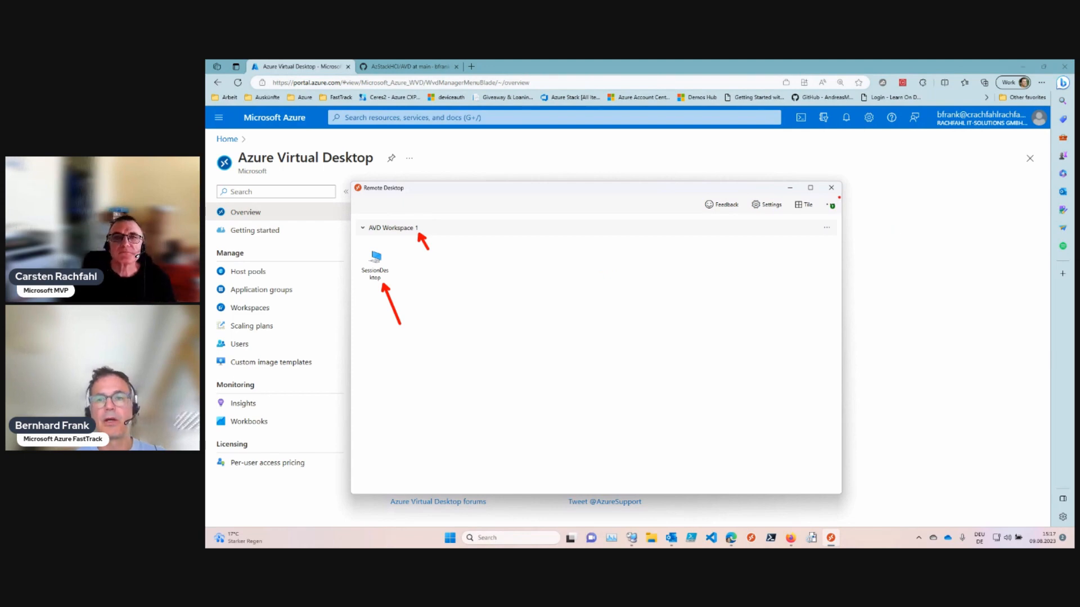
drag(838, 209, 873, 236)
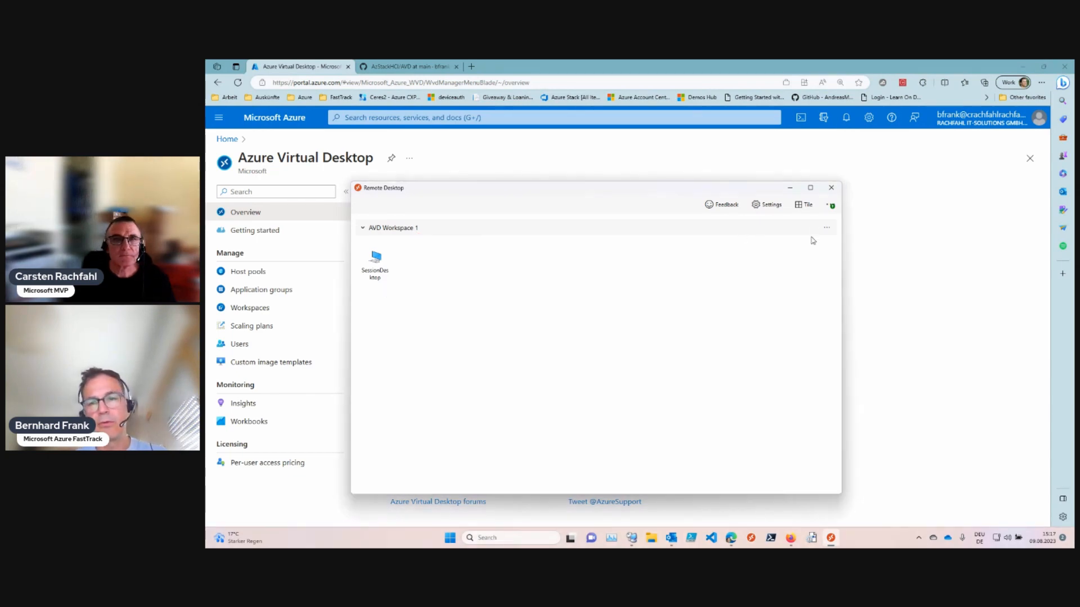
Step: Install the available update for the Remote Desktop client and reposition its window over the portal page
click(830, 205)
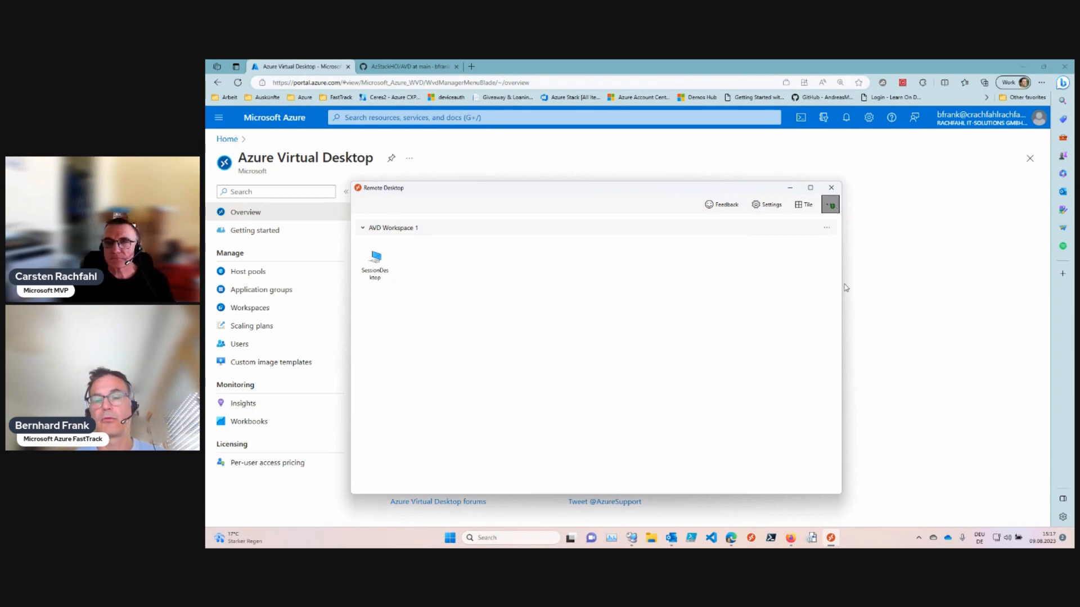
click(831, 206)
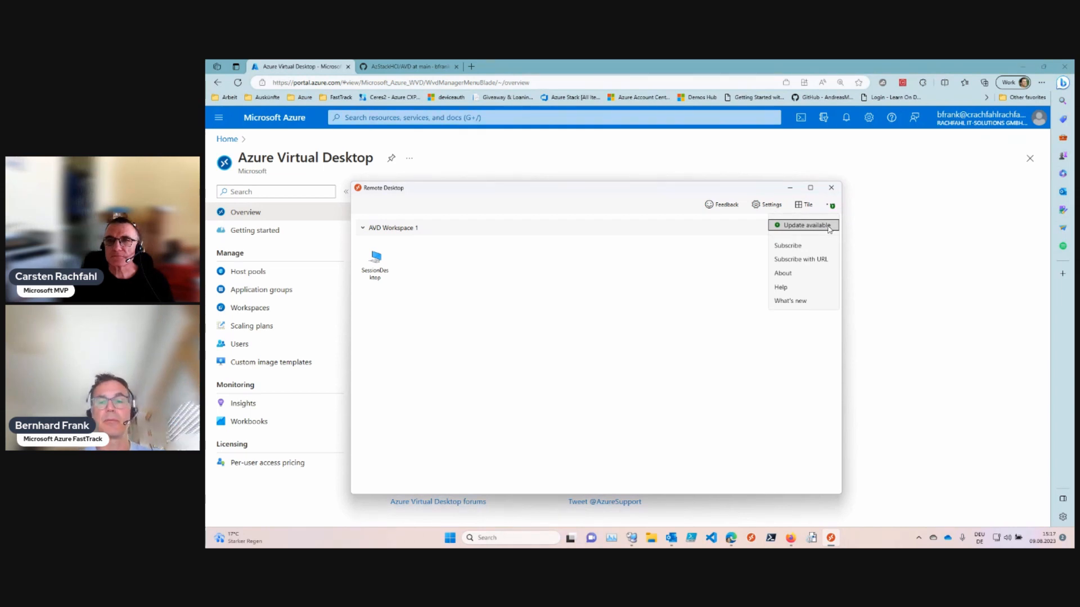
click(829, 227)
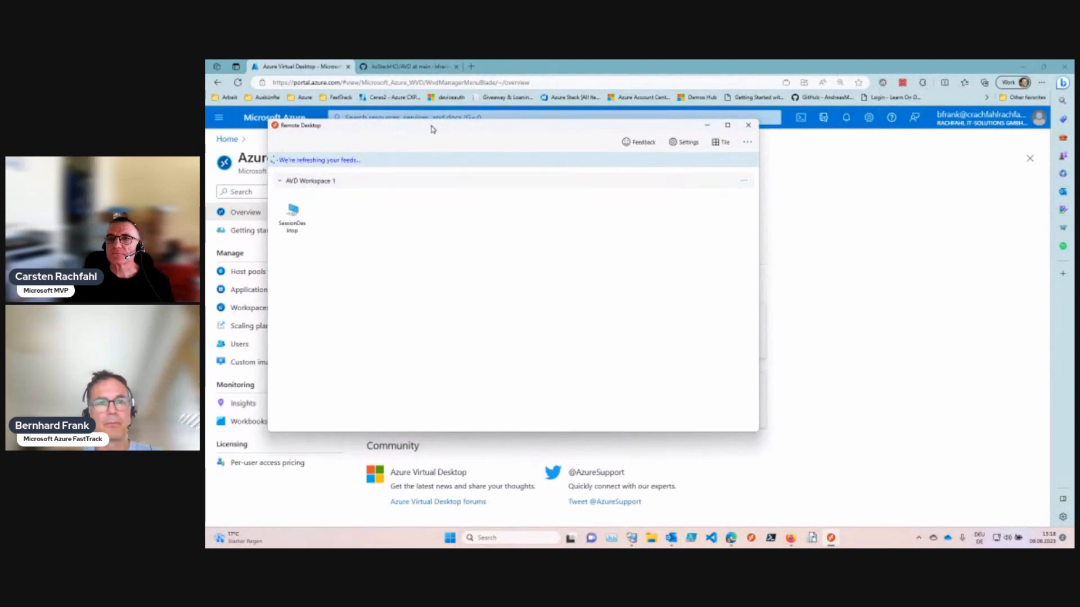
drag(432, 130, 539, 183)
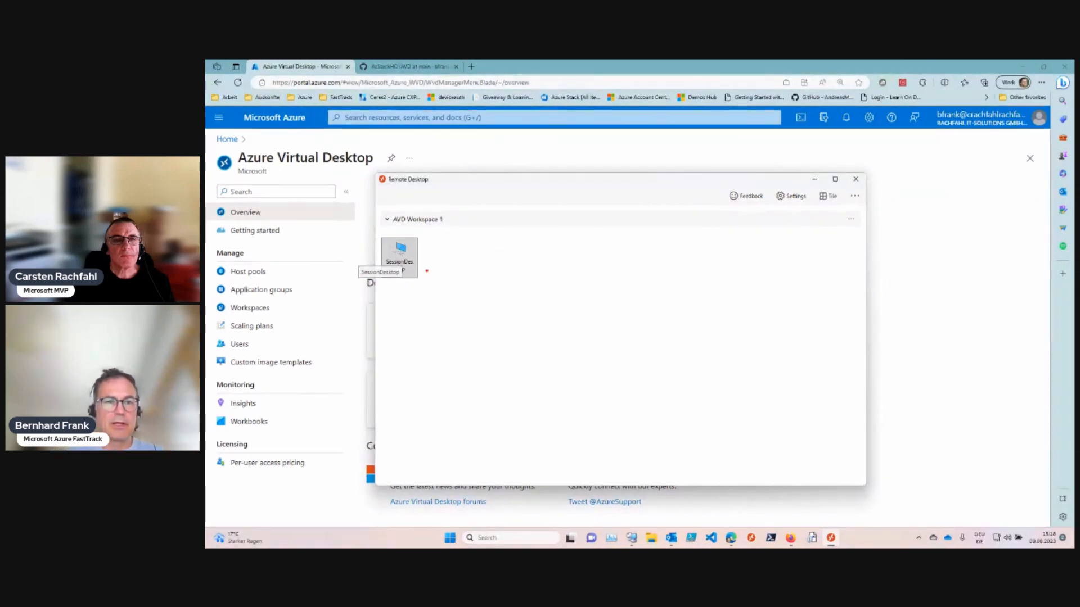
drag(427, 272, 466, 310)
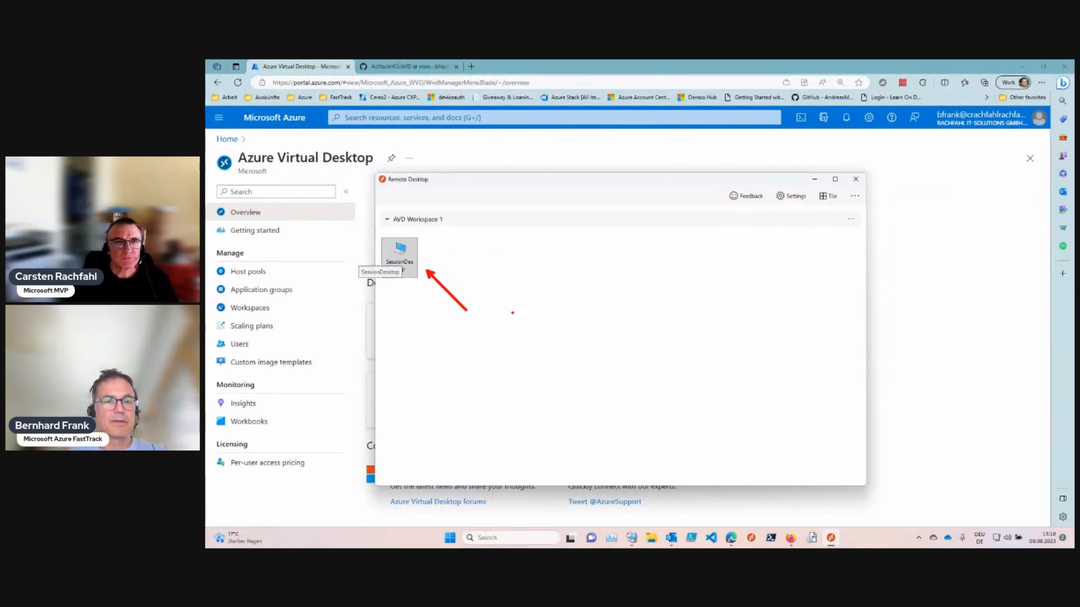
key(Escape)
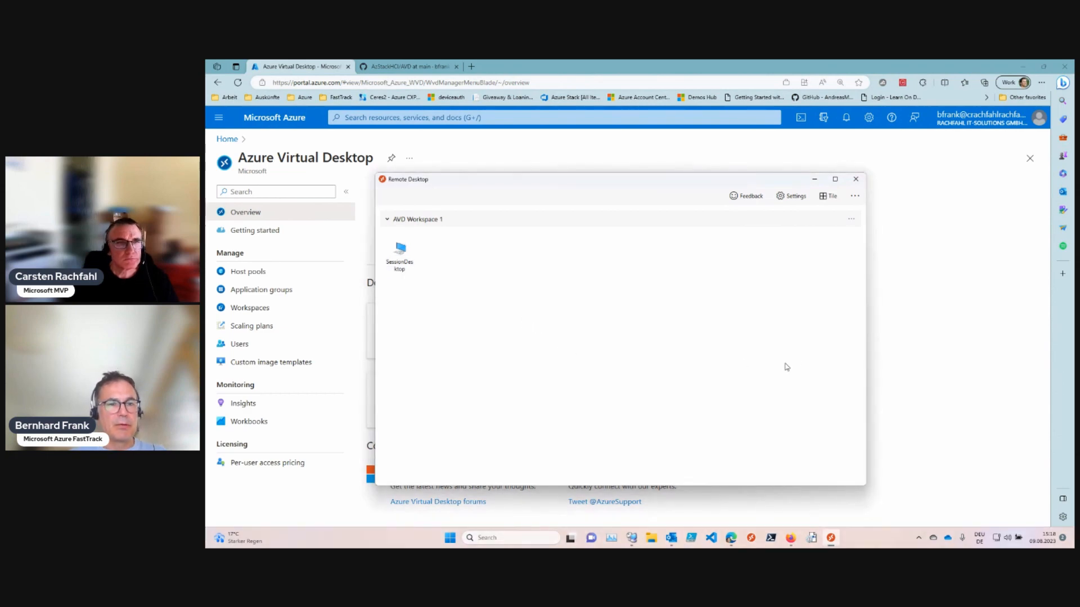
Step: In the Azure portal, open the SessionDesktop application of the AVD-HCI-HP1-DAG application group for editing
click(289, 294)
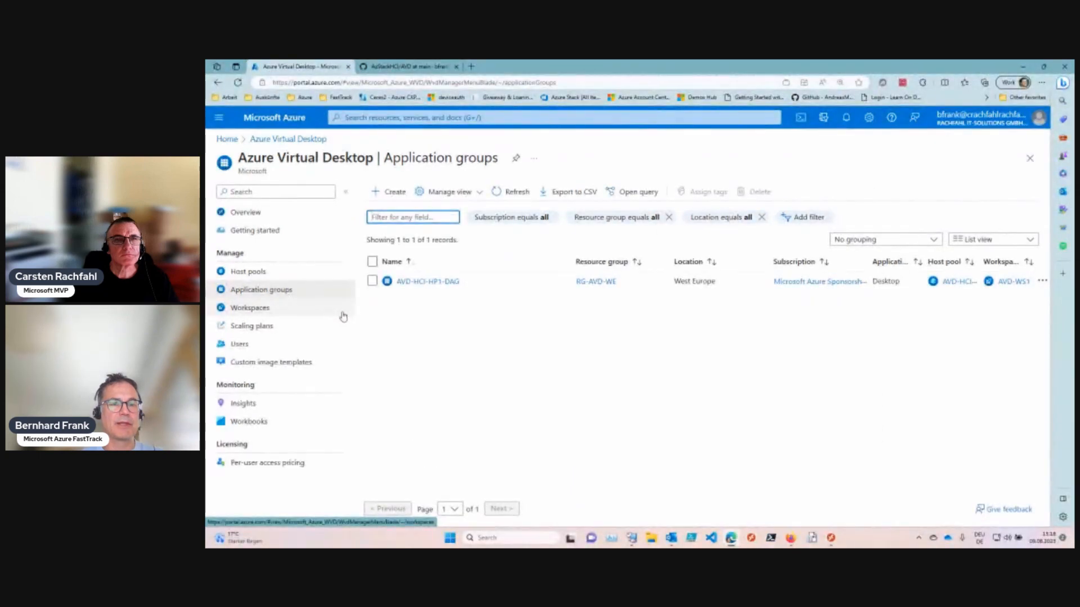
click(427, 289)
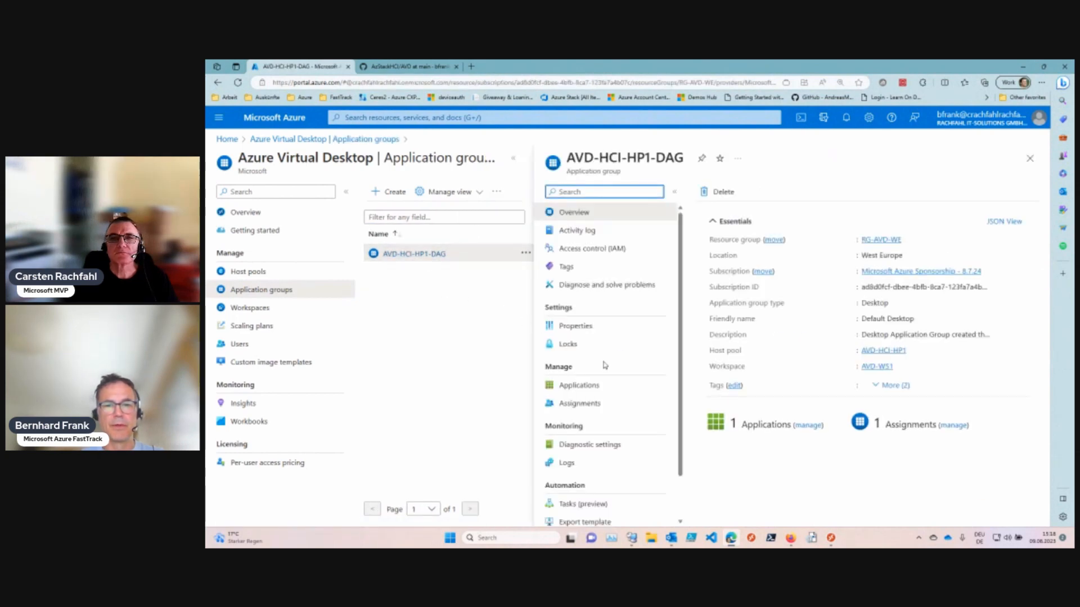
click(615, 387)
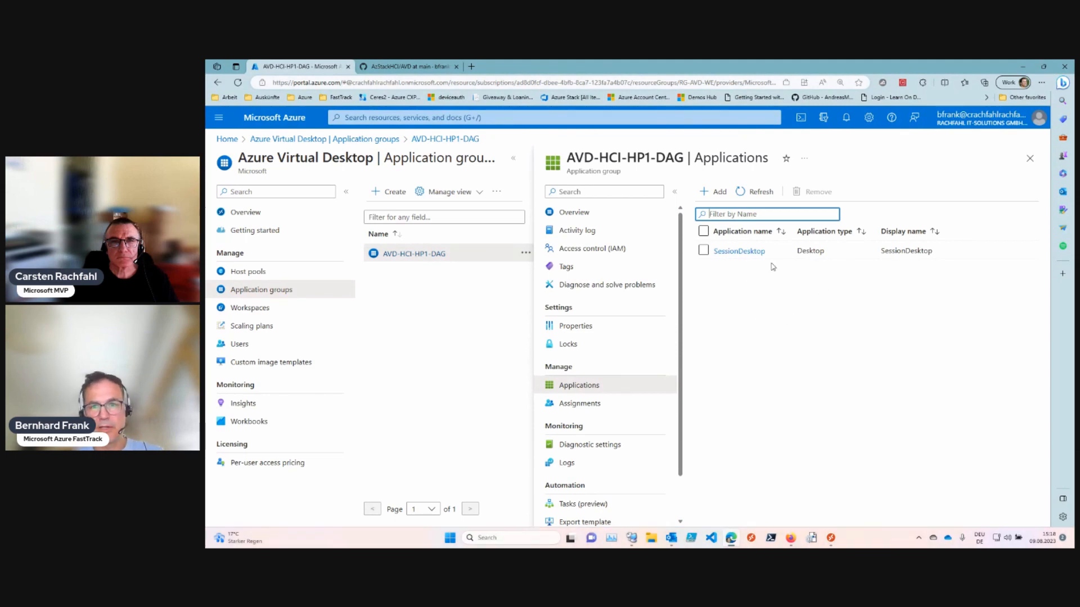
click(731, 251)
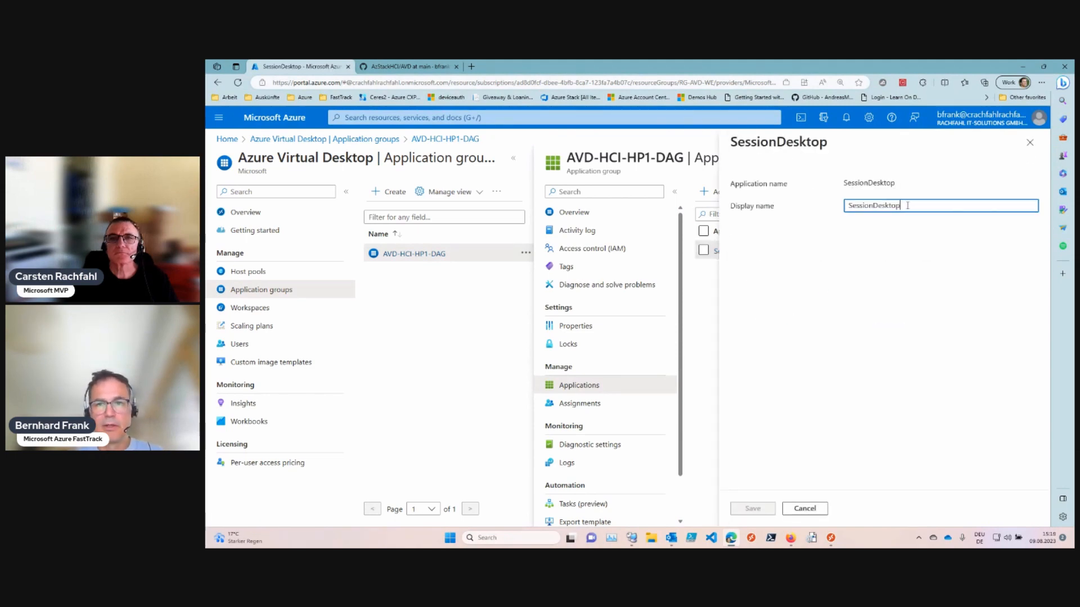
Step: Set the SessionDesktop application's display name to "W11 O365 Desktop" and save it
drag(907, 205, 829, 208)
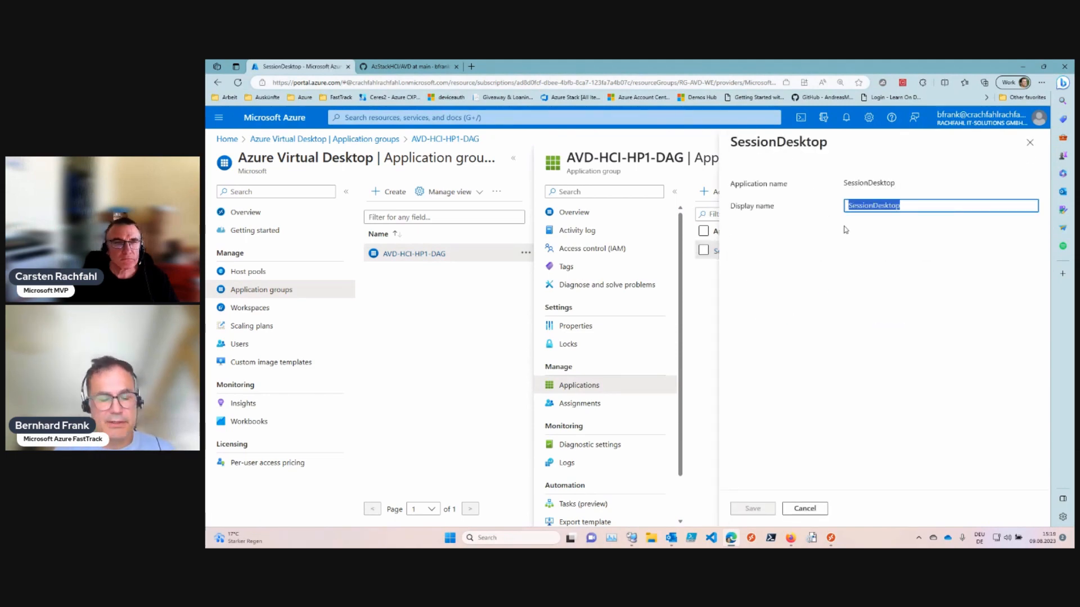
text(Wildcardmyavdorg)
key(ctrl+a)
text(W11)
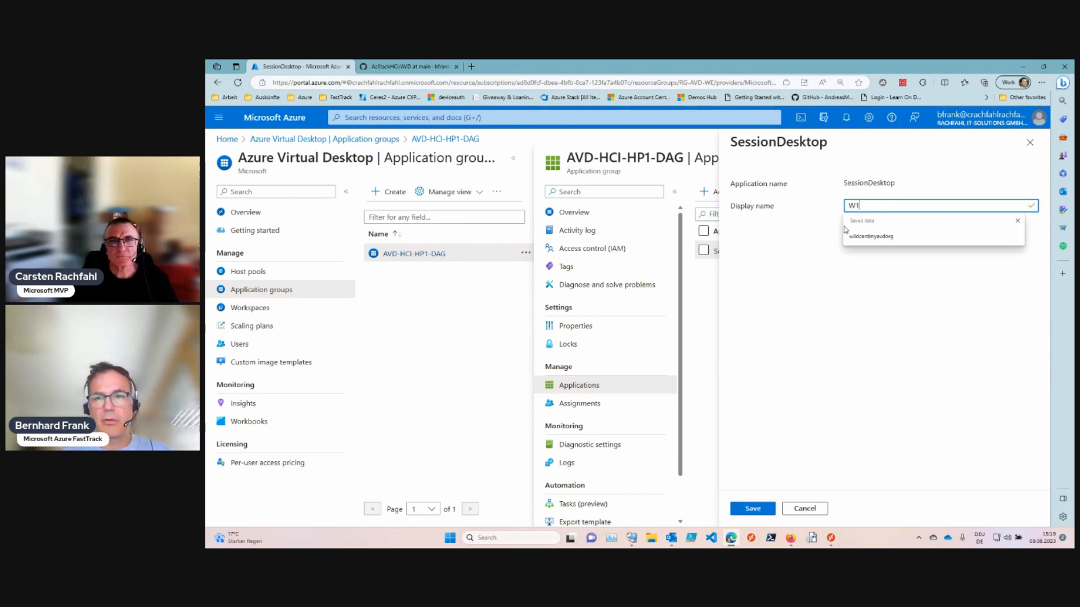
text( M)
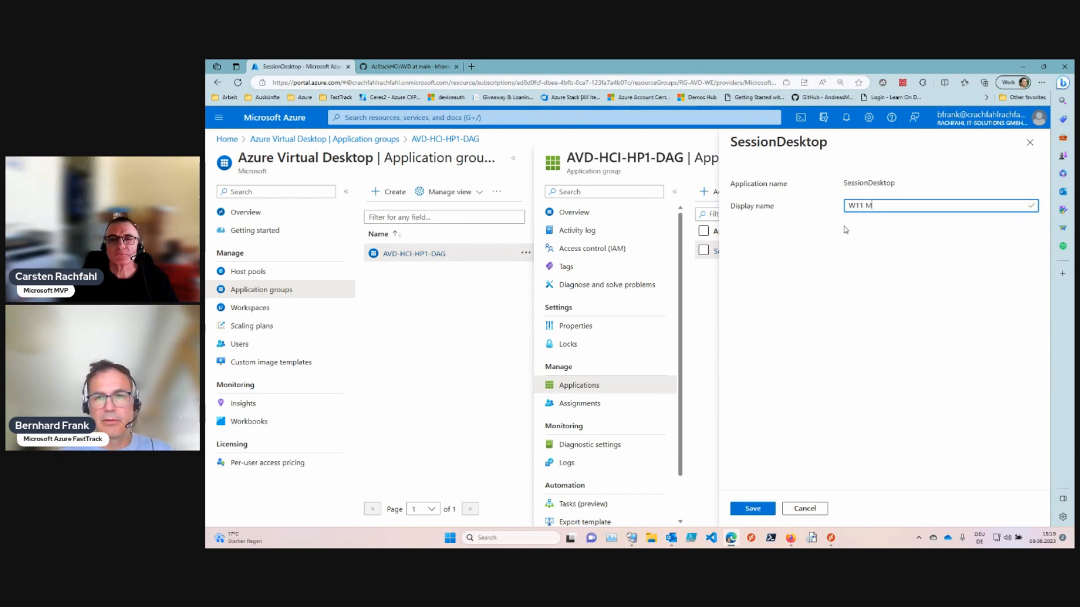
text(3)
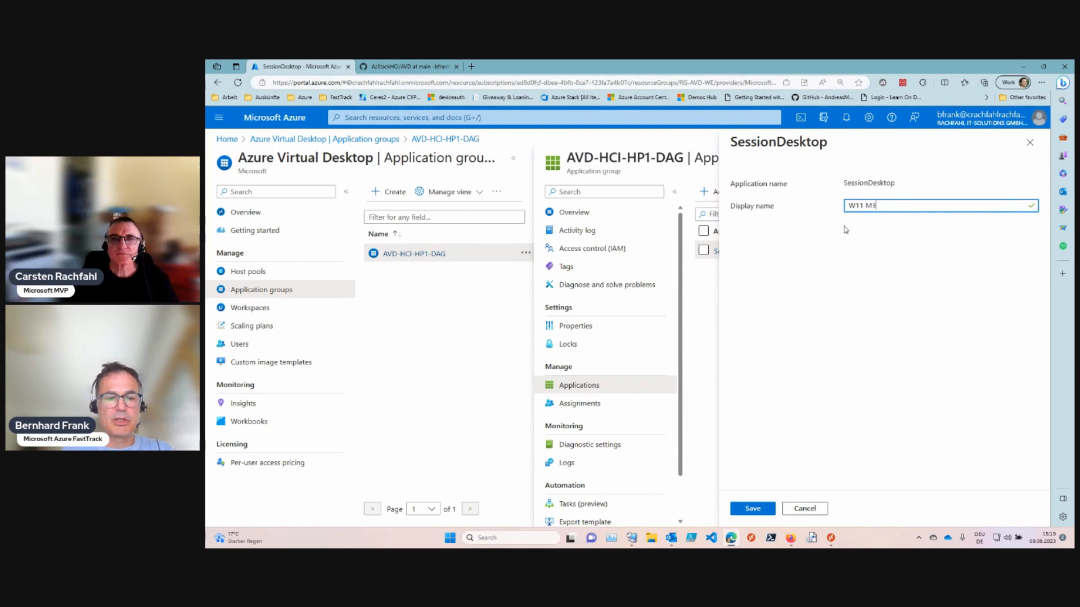
text(65)
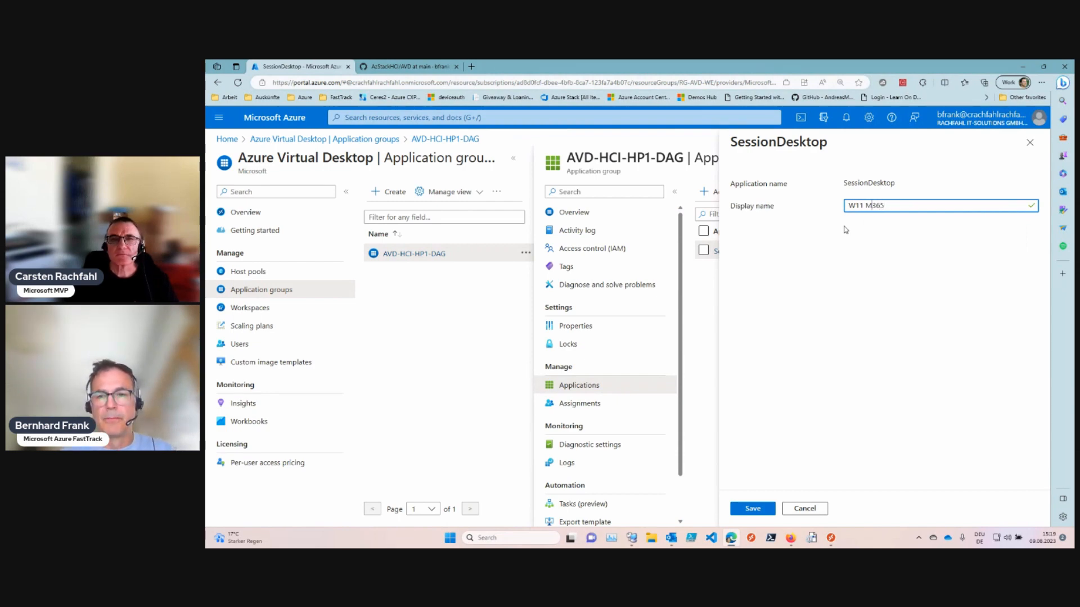
key(Delete)
text(O)
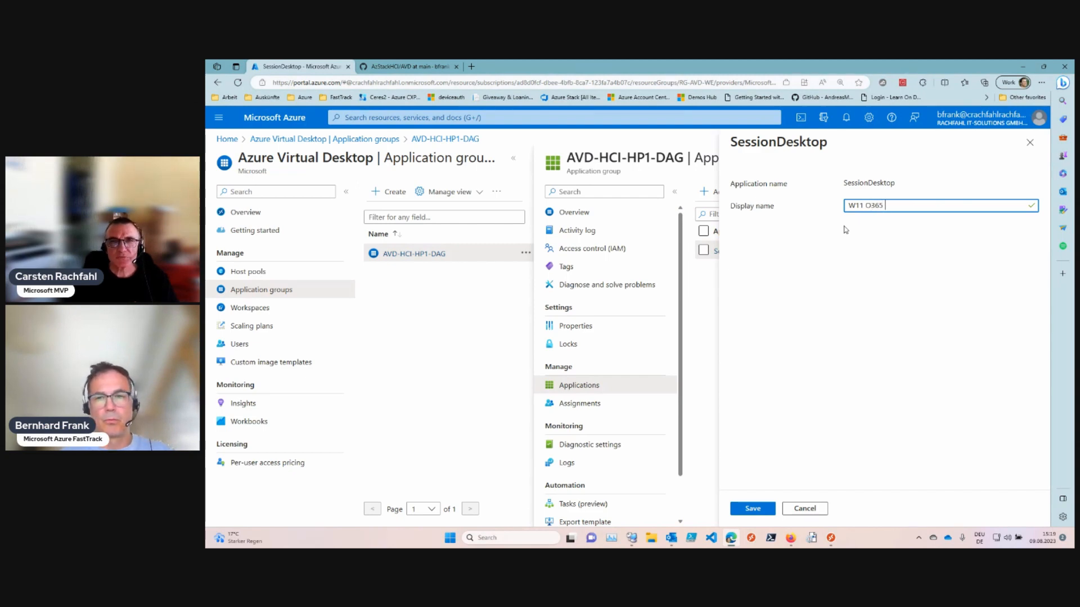
text(Desk)
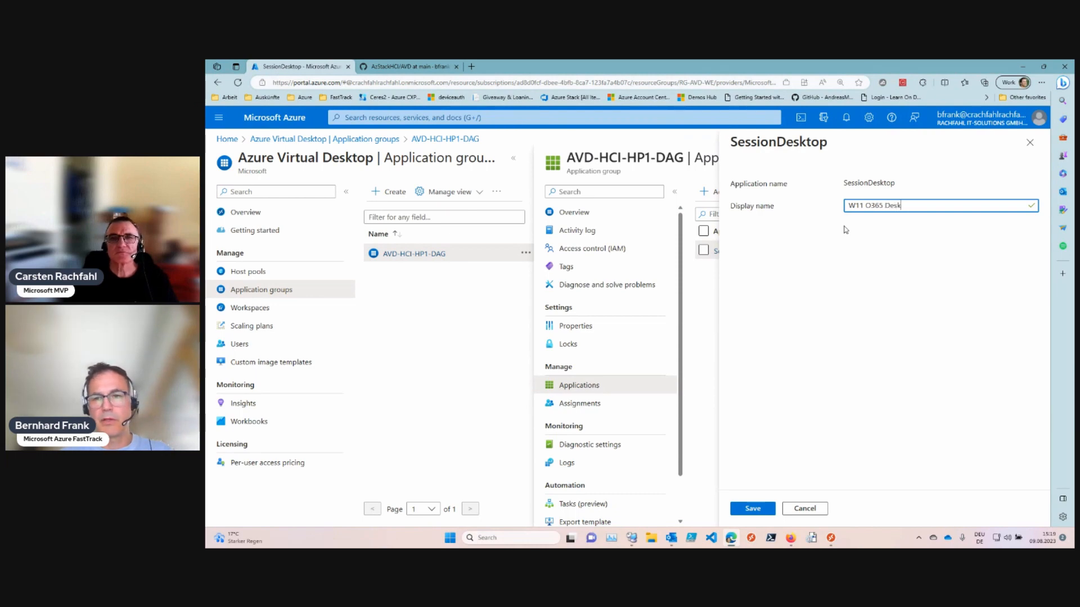
text(top)
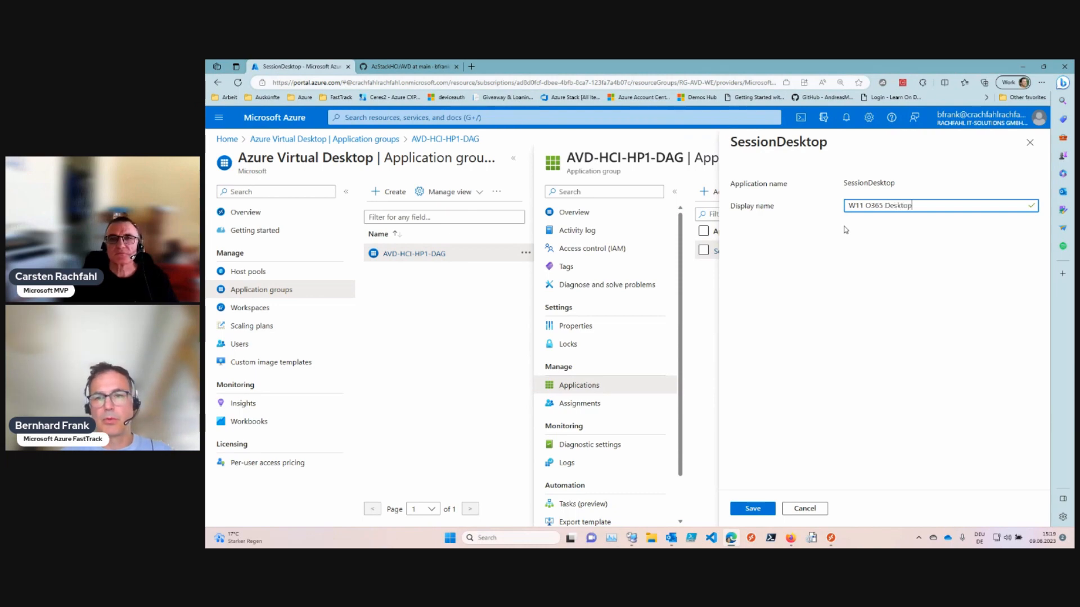
click(747, 510)
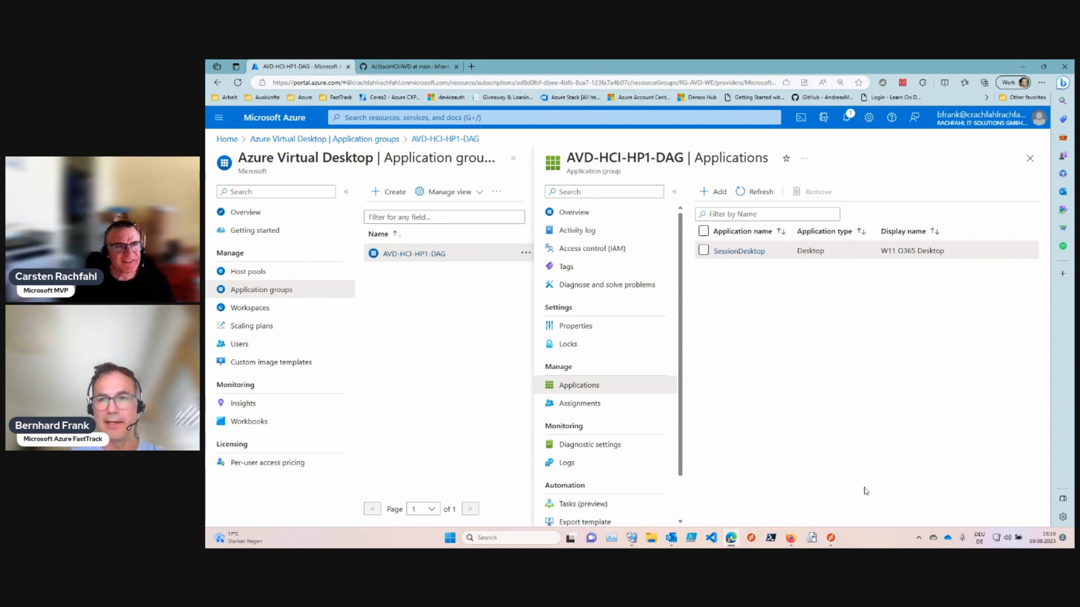
Step: Switch to the Remote Desktop client and refresh AVD Workspace 1 from its details
click(834, 539)
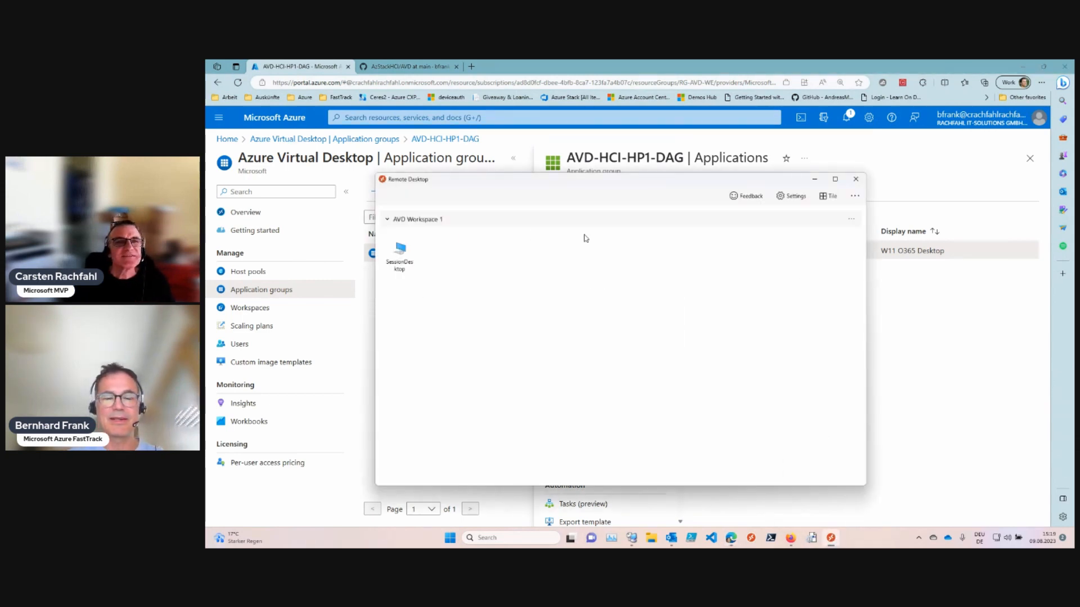
click(850, 219)
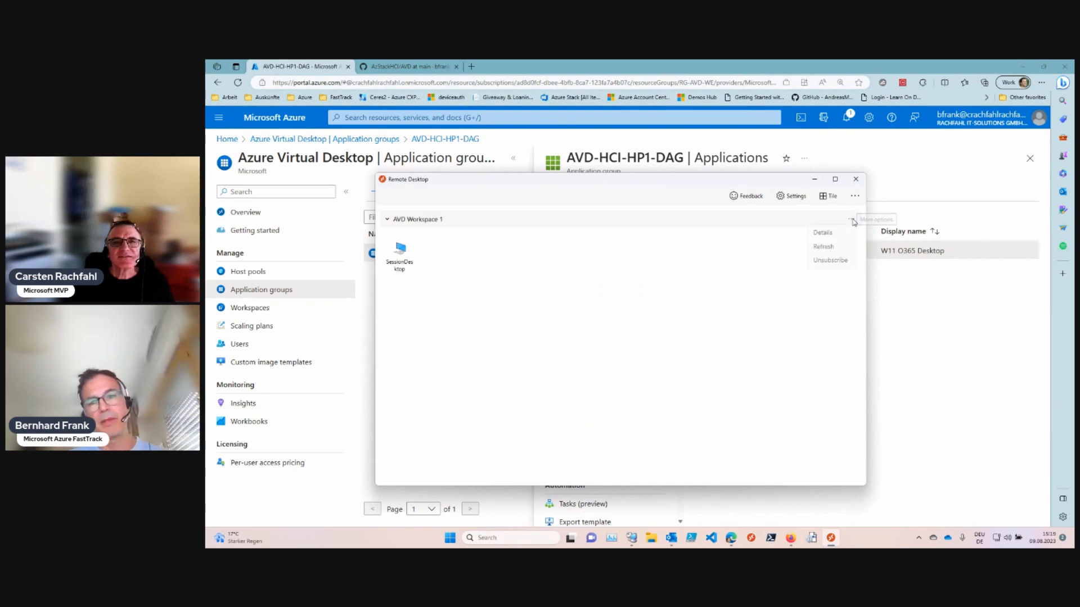
click(850, 249)
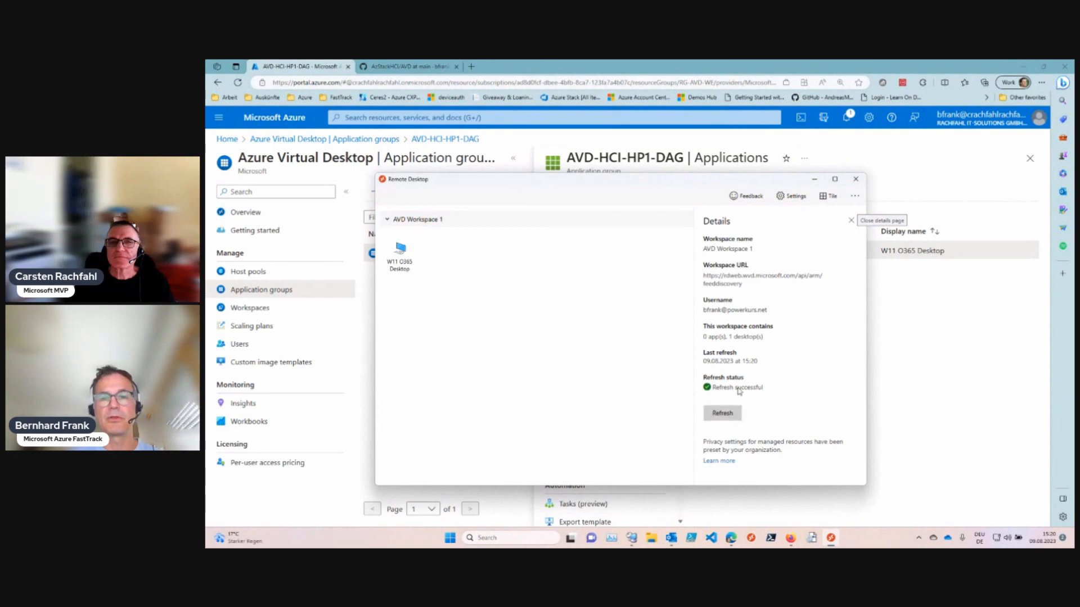
click(723, 415)
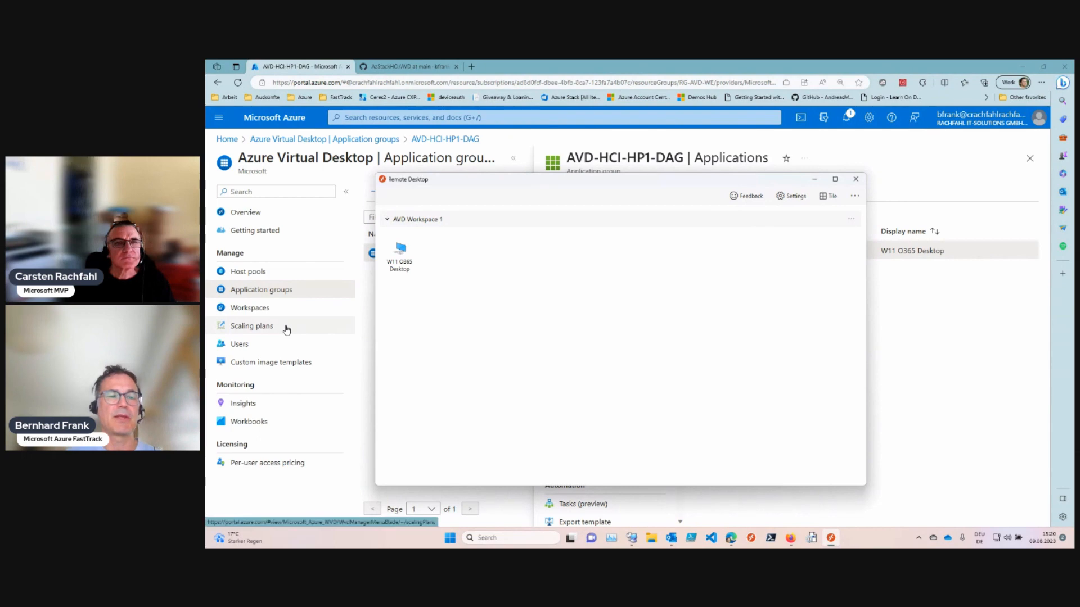
Step: In the Azure portal, open the properties of the AVD-WS1 workspace at its configuration section
click(251, 308)
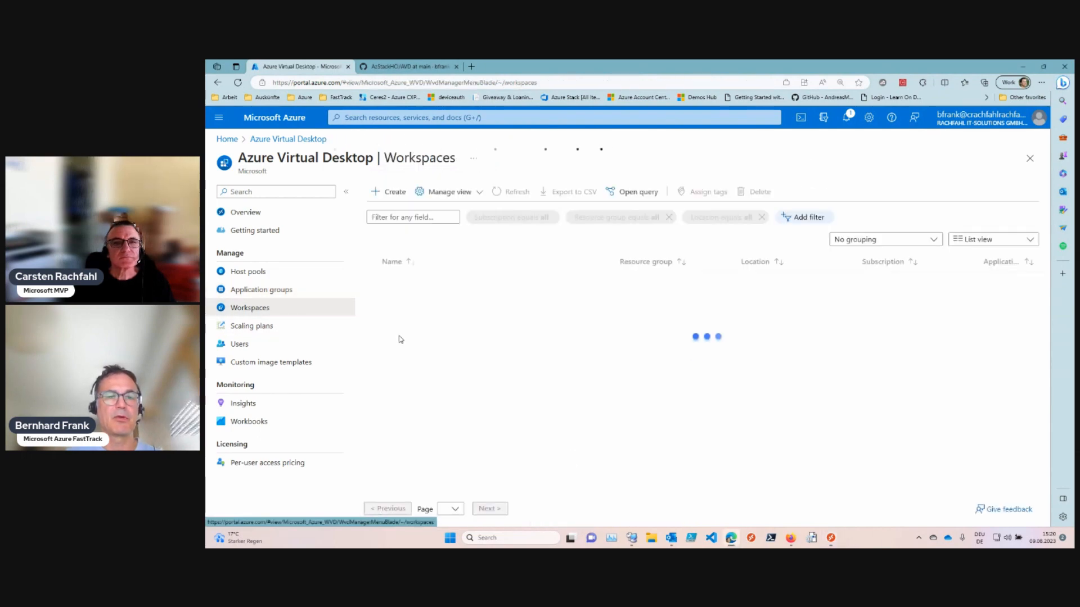
click(414, 280)
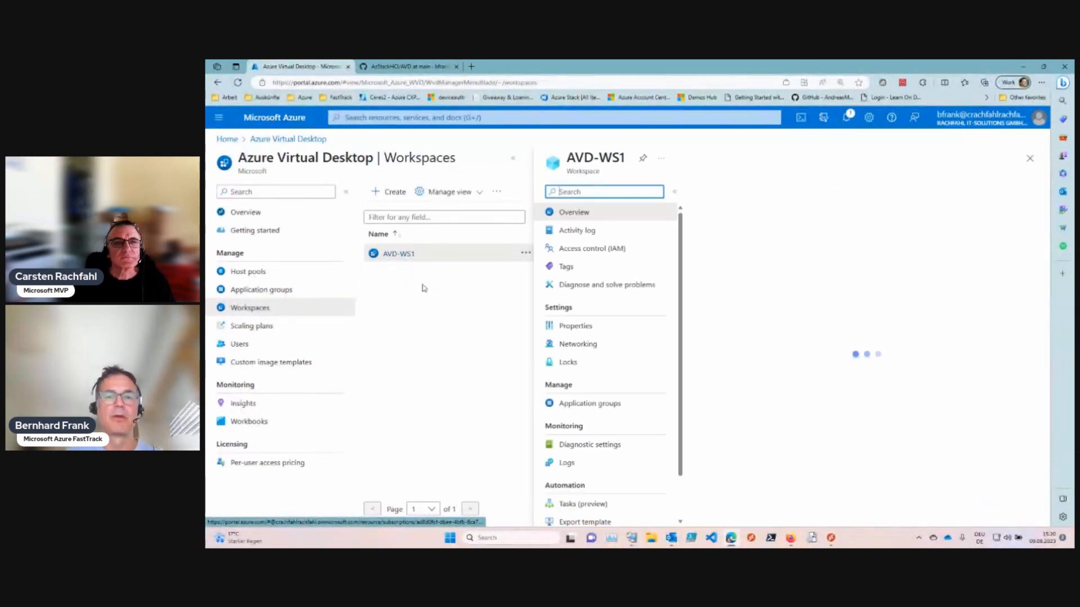
click(574, 325)
scroll(883, 428, down, 1)
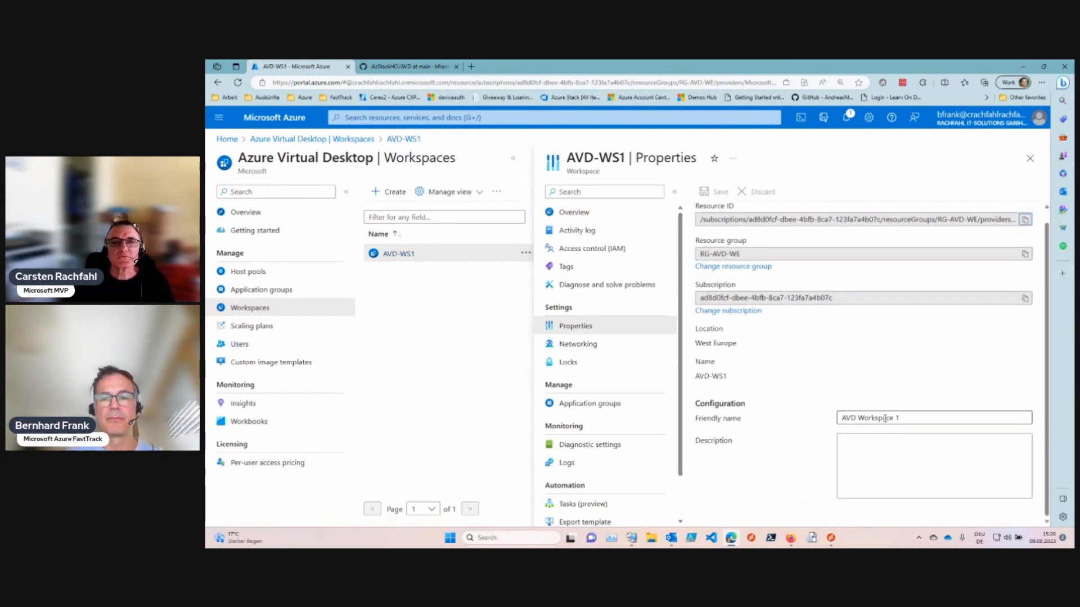
Step: Set the AVD-WS1 workspace's friendly name to "AVD Workspace on HCI" and save the change
click(904, 419)
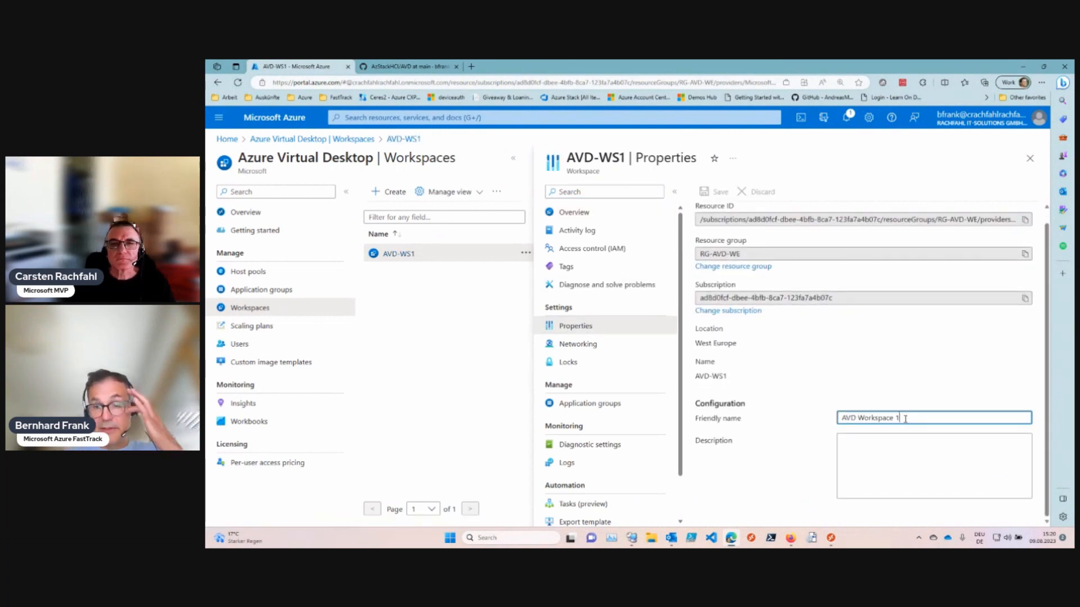
key(BackSpace)
text(H)
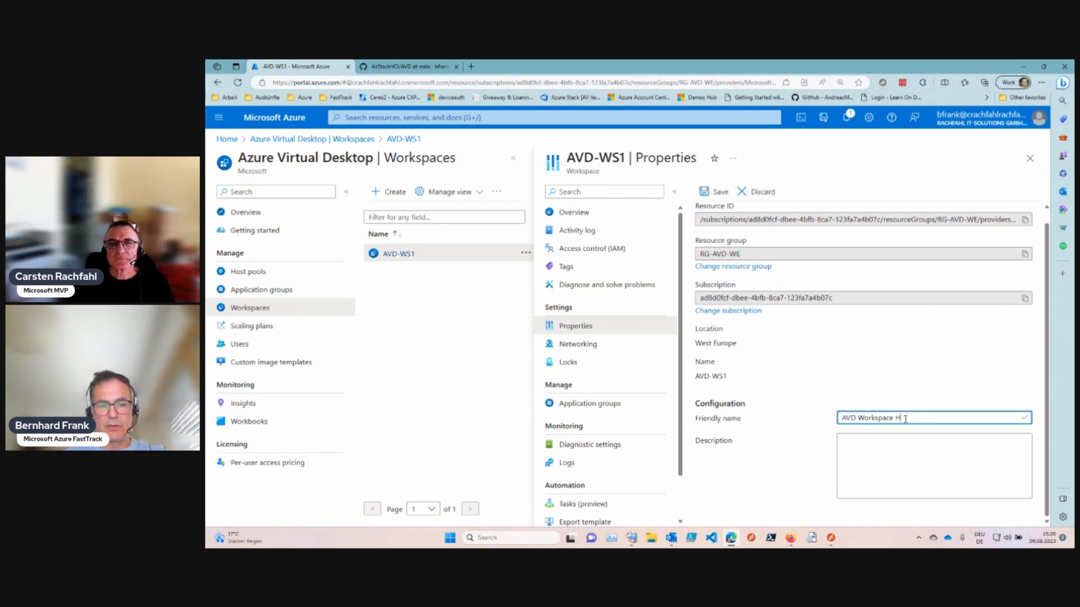
text(CI)
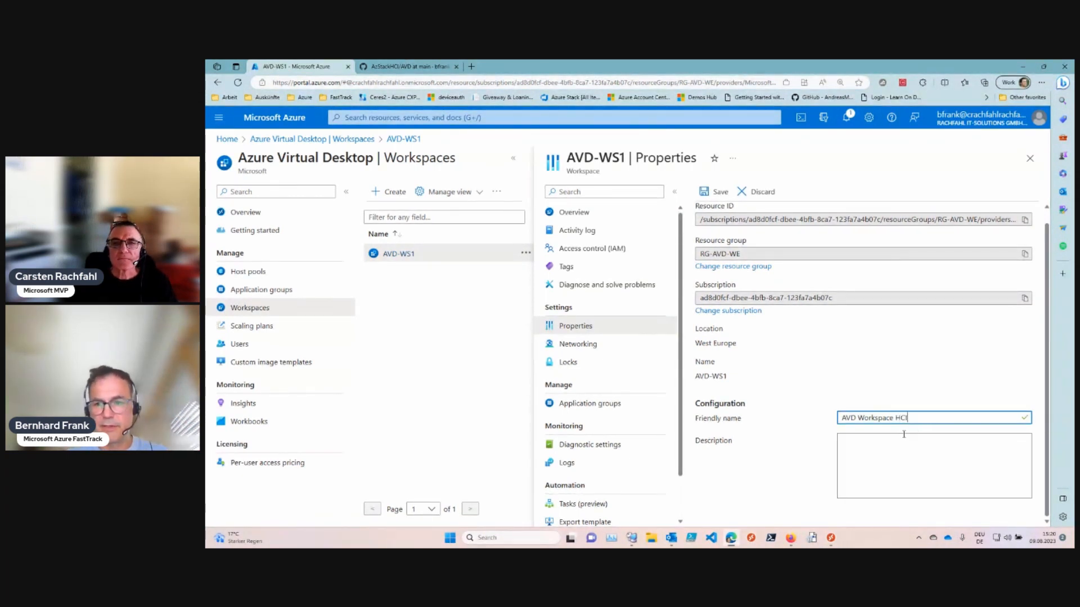
text(on)
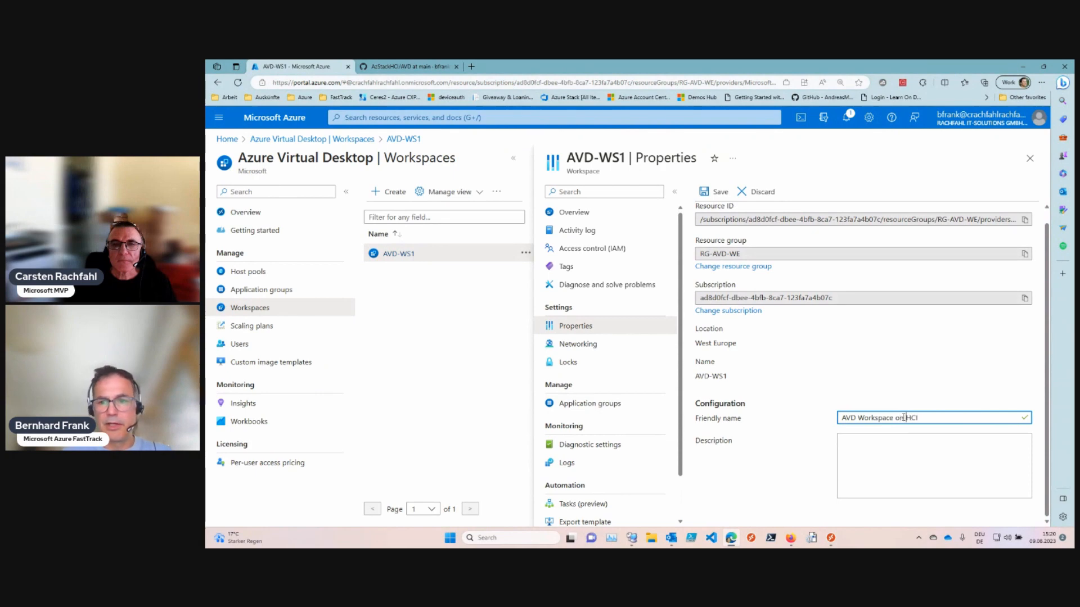
click(710, 192)
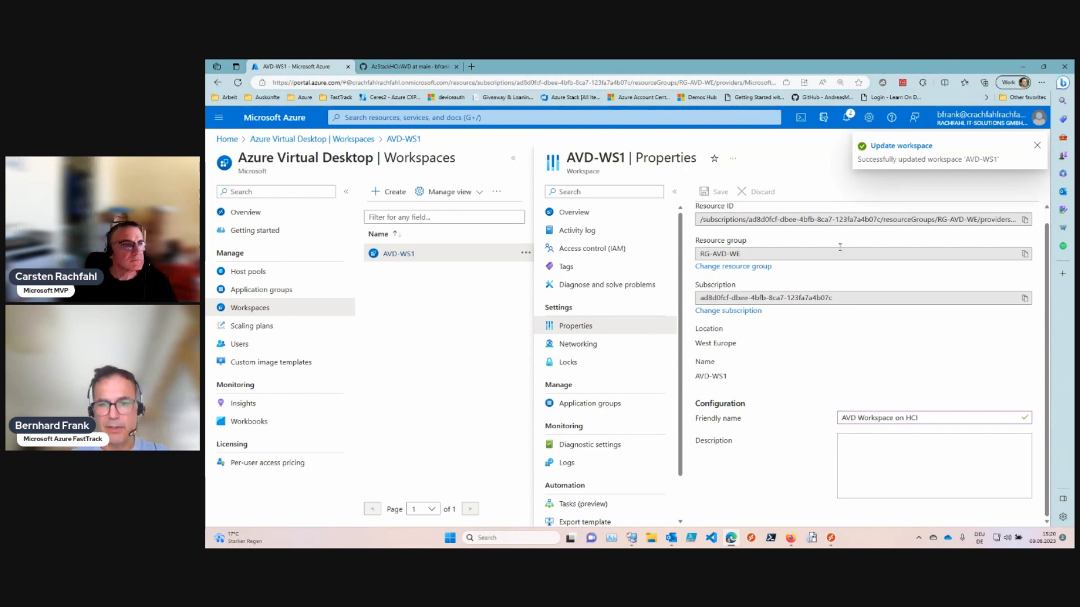
Step: Switch to the Remote Desktop client, refresh AVD Workspace 1 from its details, and close the details
click(831, 538)
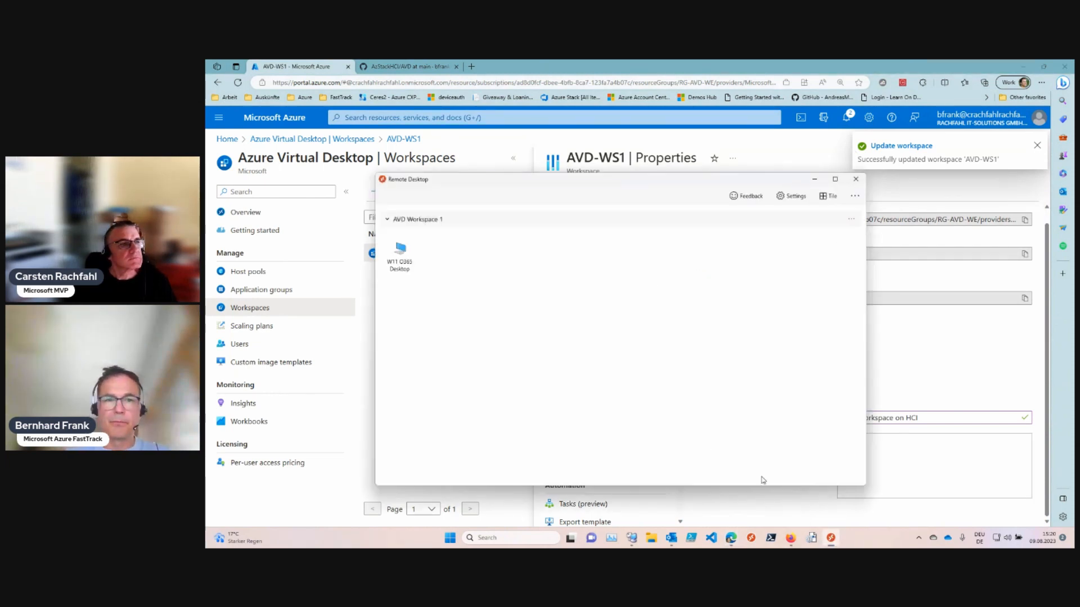
click(851, 218)
click(829, 248)
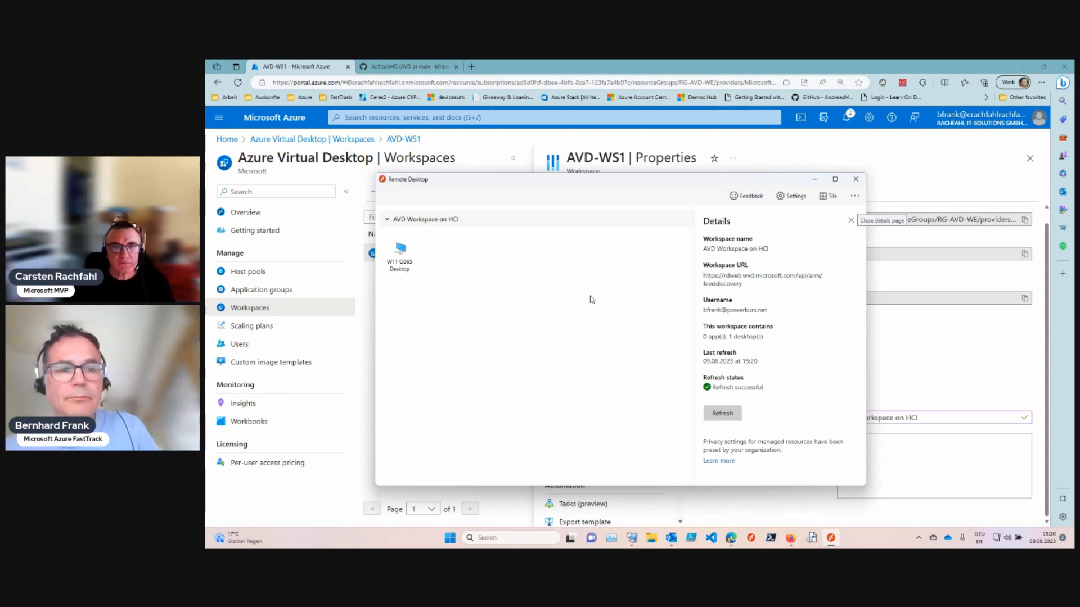
key(Escape)
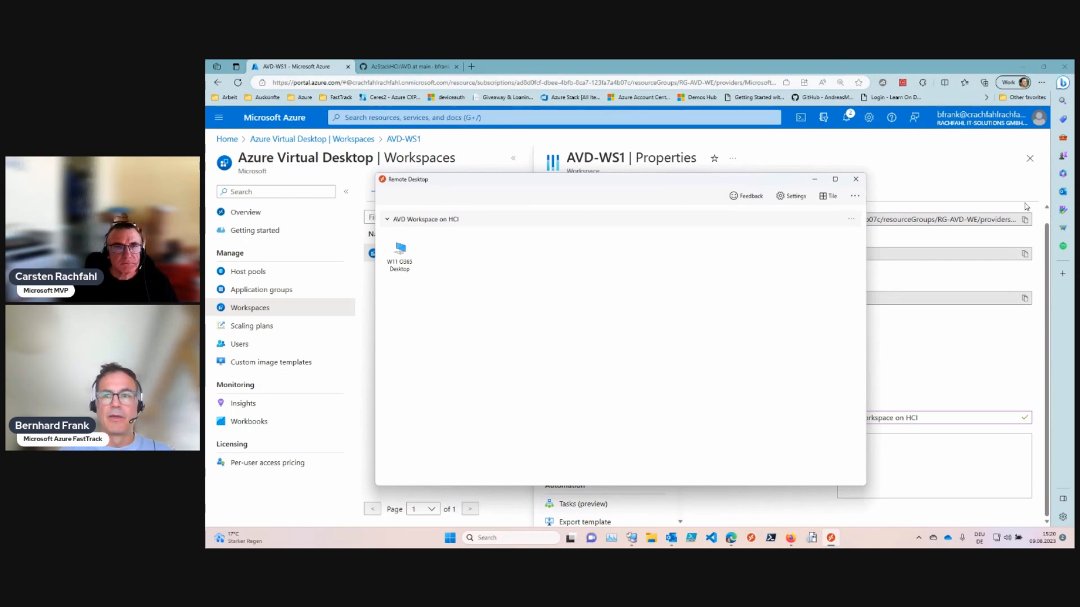
Step: Back in the Azure portal, leave the AVD-WS1 workspace and start creating a new Azure Virtual Desktop application group
click(1029, 158)
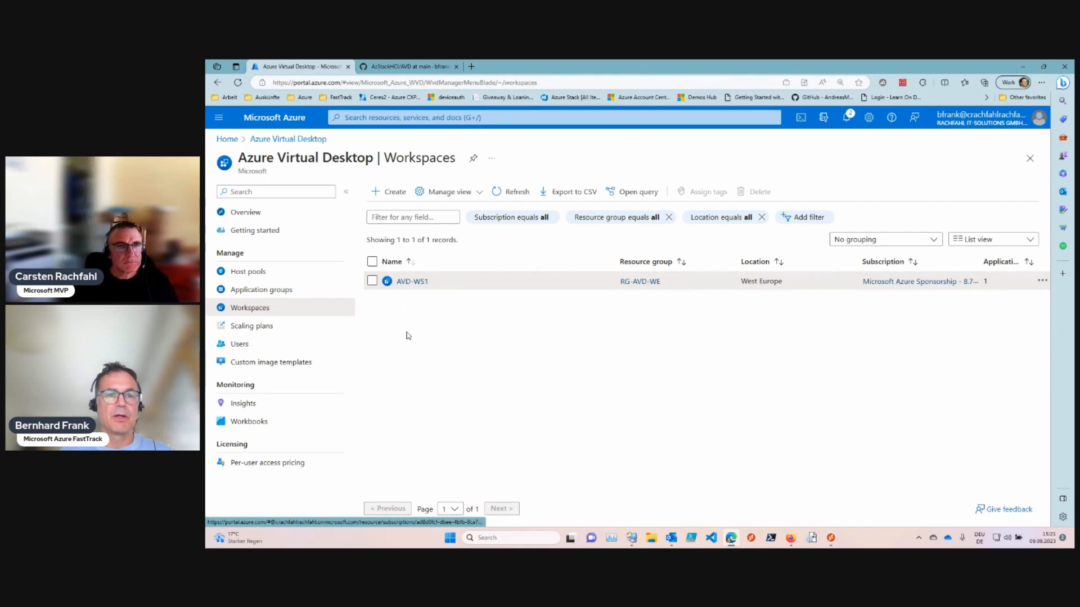
click(288, 297)
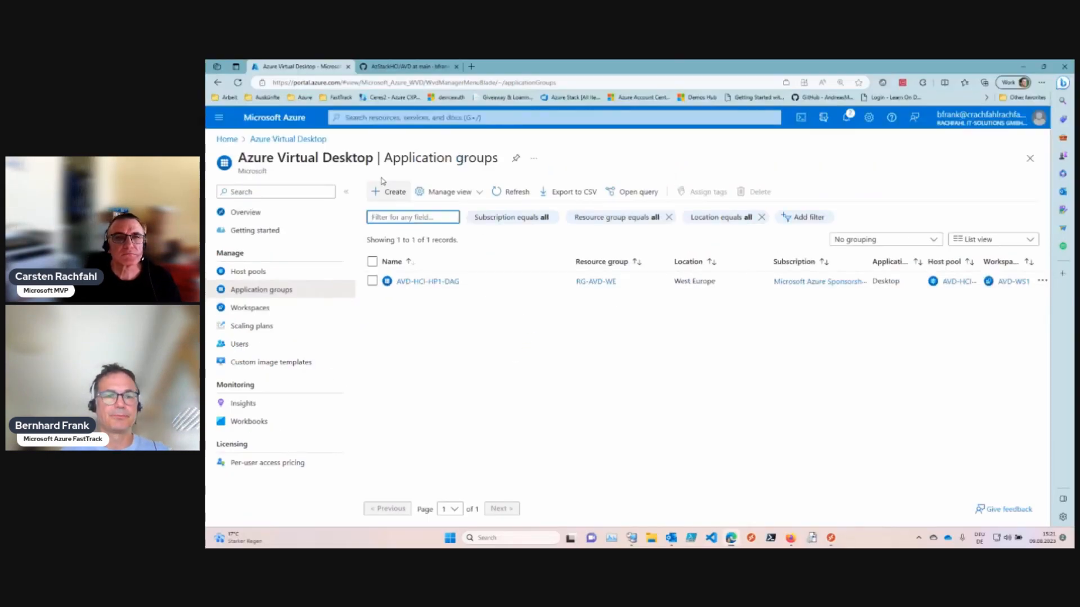
click(401, 193)
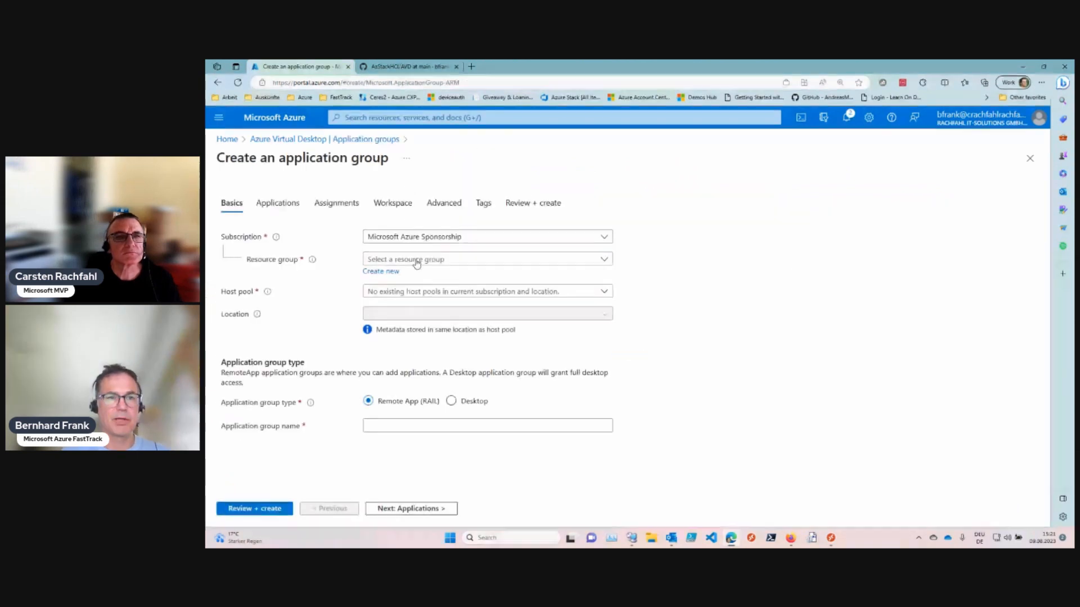
Step: Set the application group's subscription to Microsoft Azure Sponsorship - 8.7.24, resource group to RG-AVD-WE and host pool to AVD-HCI-HP1
click(449, 262)
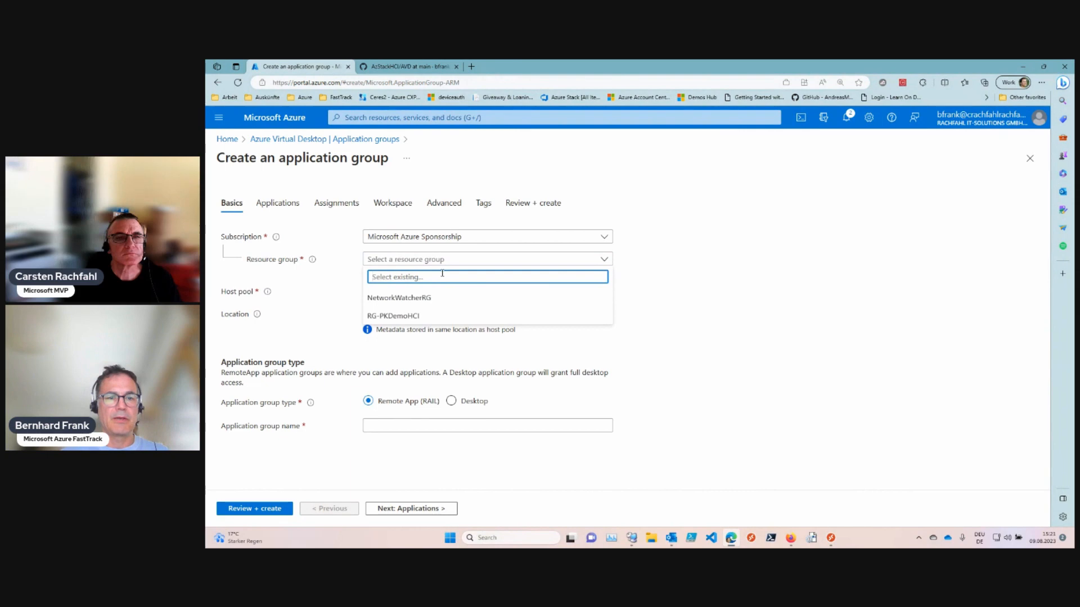
click(465, 241)
click(464, 294)
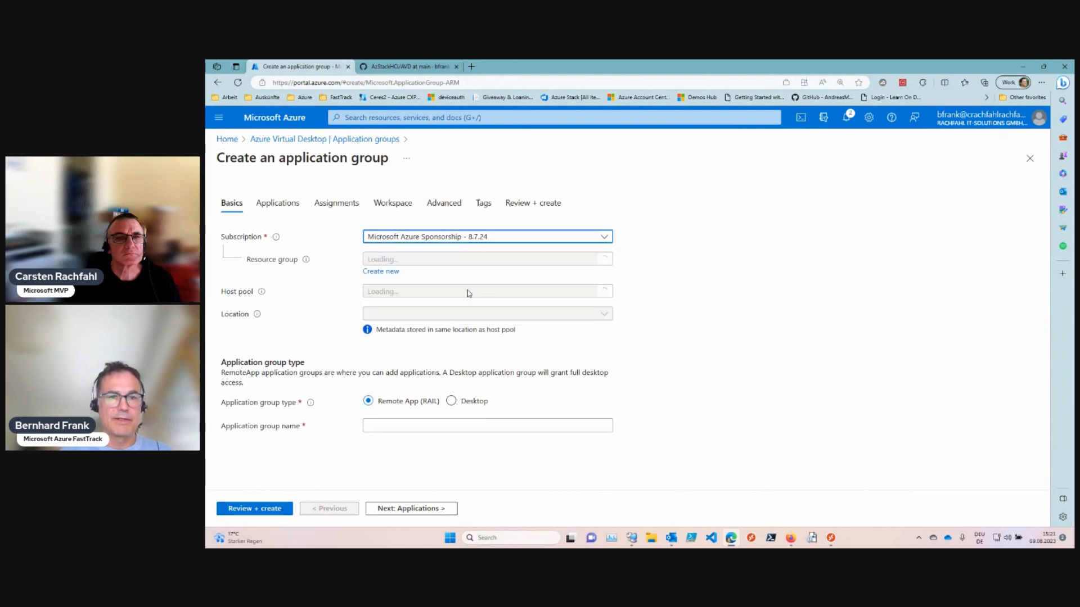
click(459, 262)
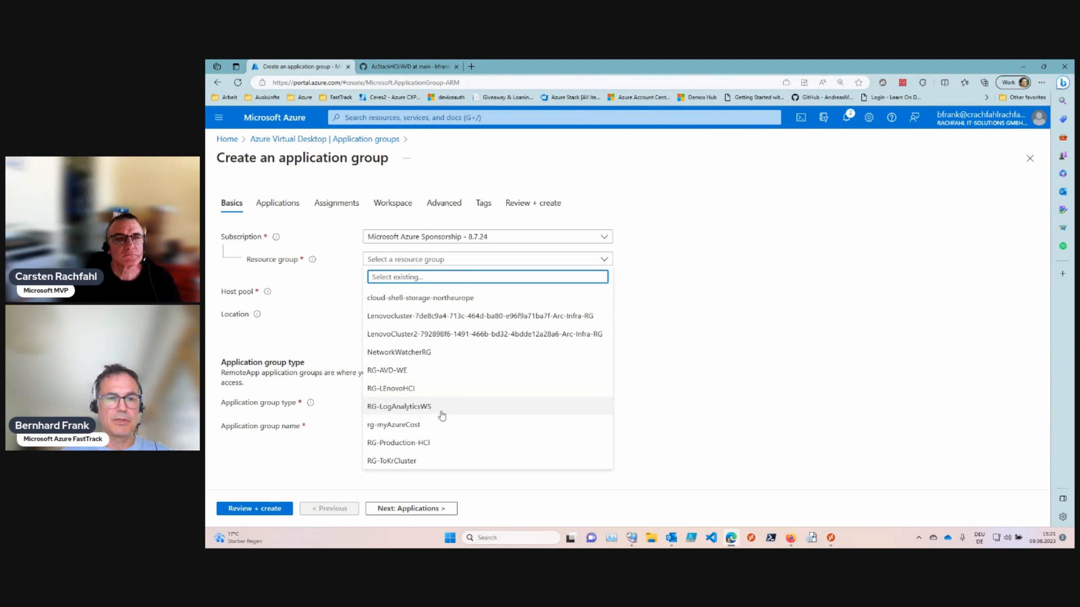
text(rg-a)
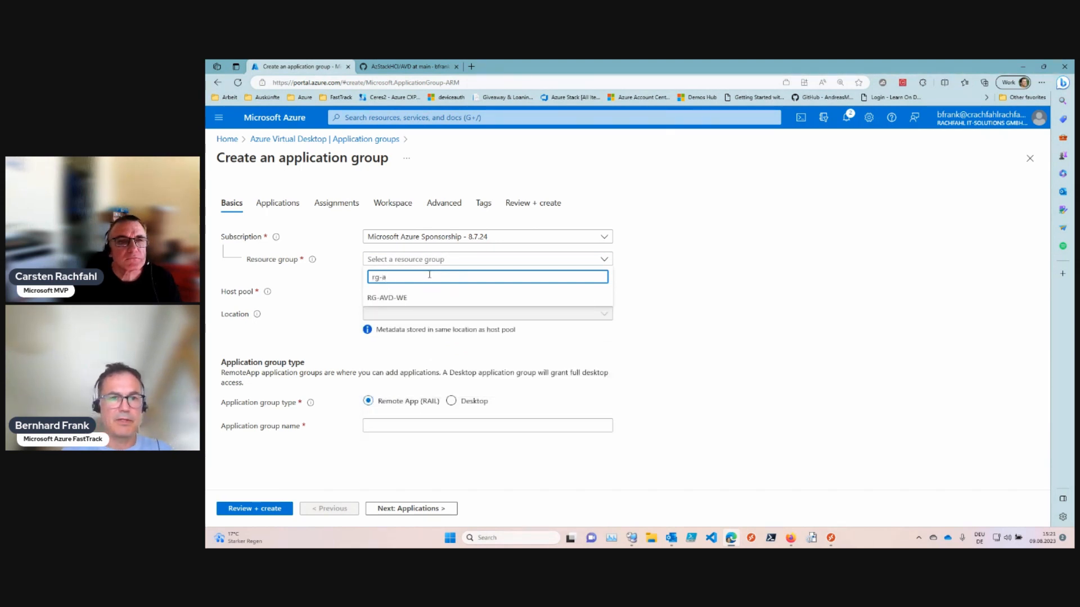
click(402, 298)
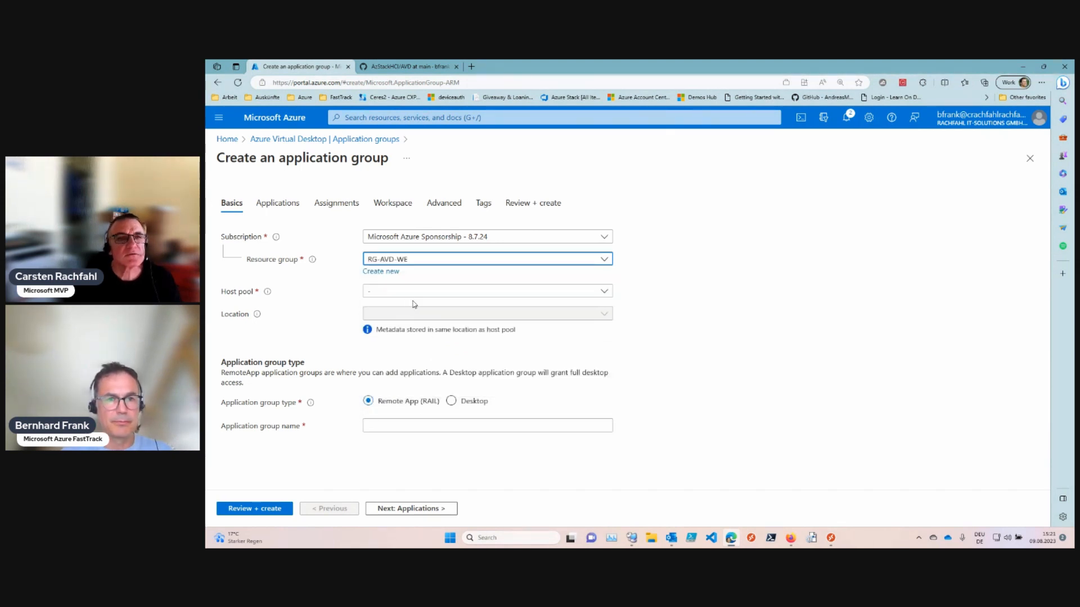
click(423, 295)
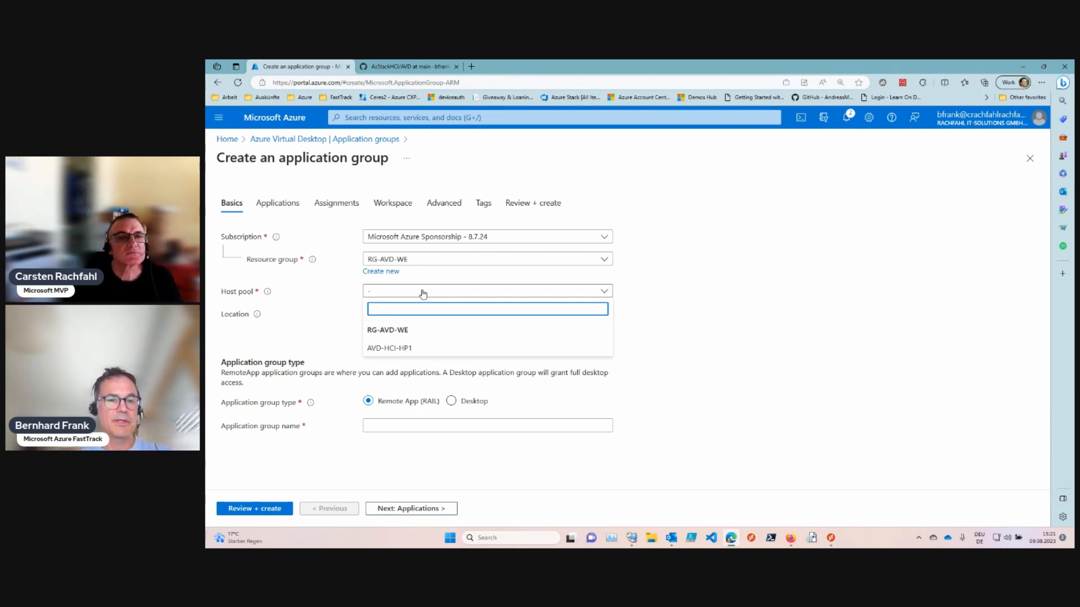
click(415, 348)
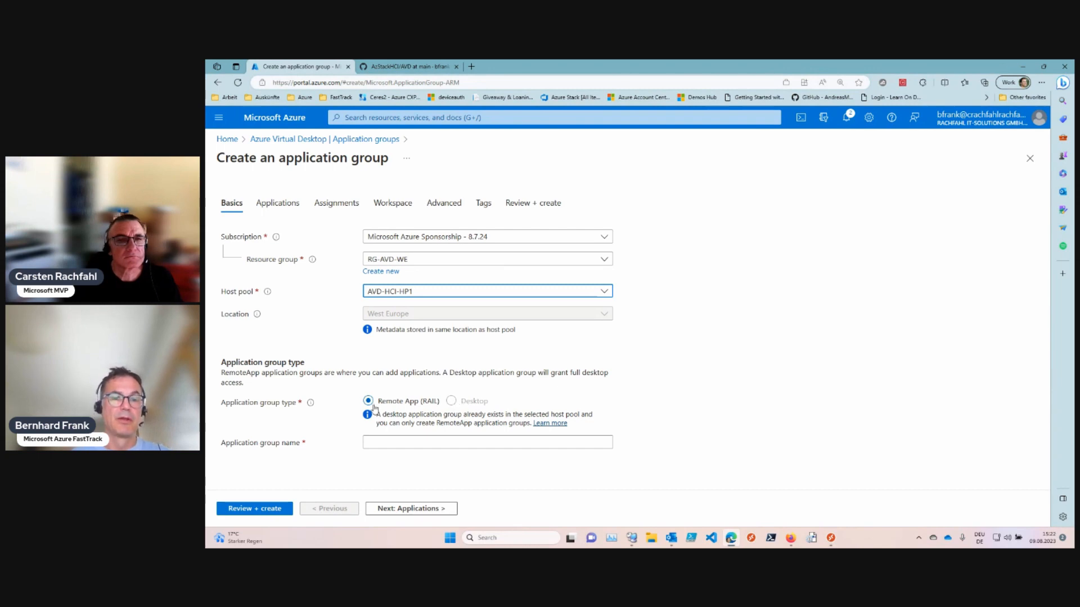
Step: Name the RemoteApp application group AVD-HCI-HP1-RemoteApps
click(433, 441)
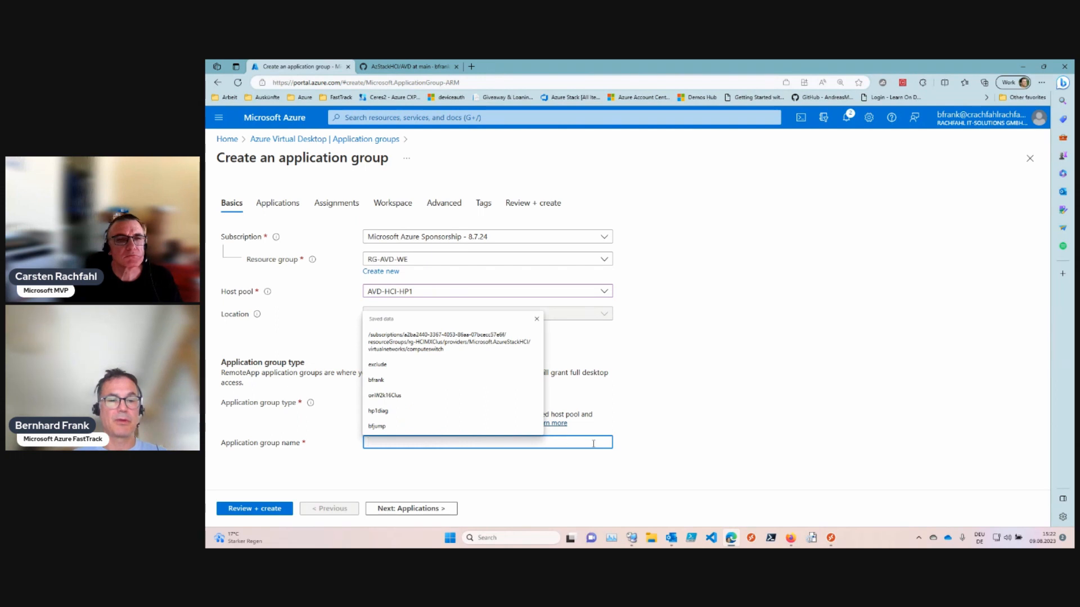
click(719, 429)
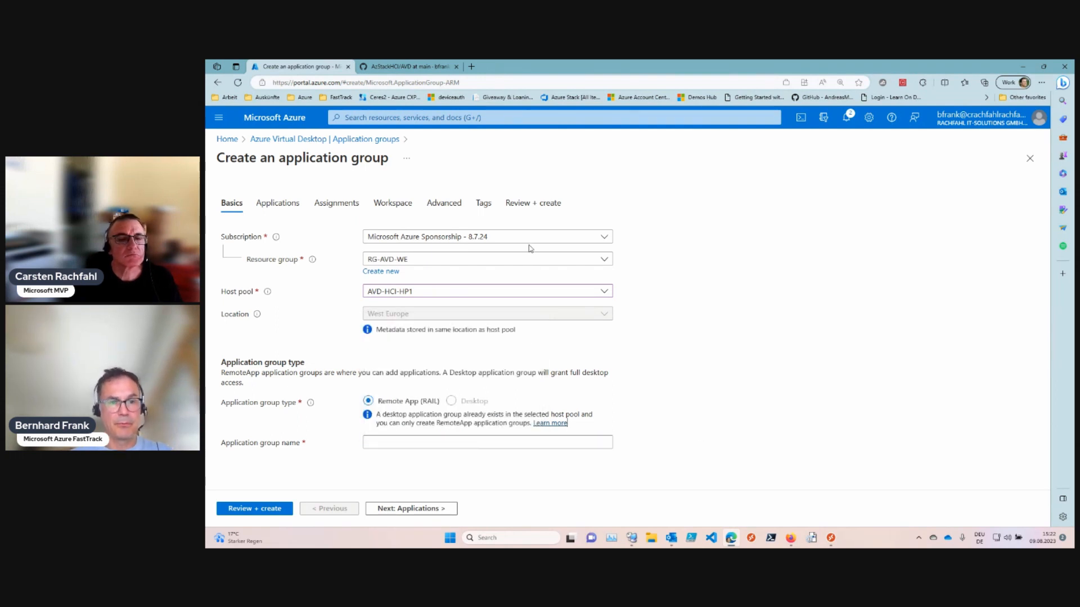
click(447, 442)
text(A)
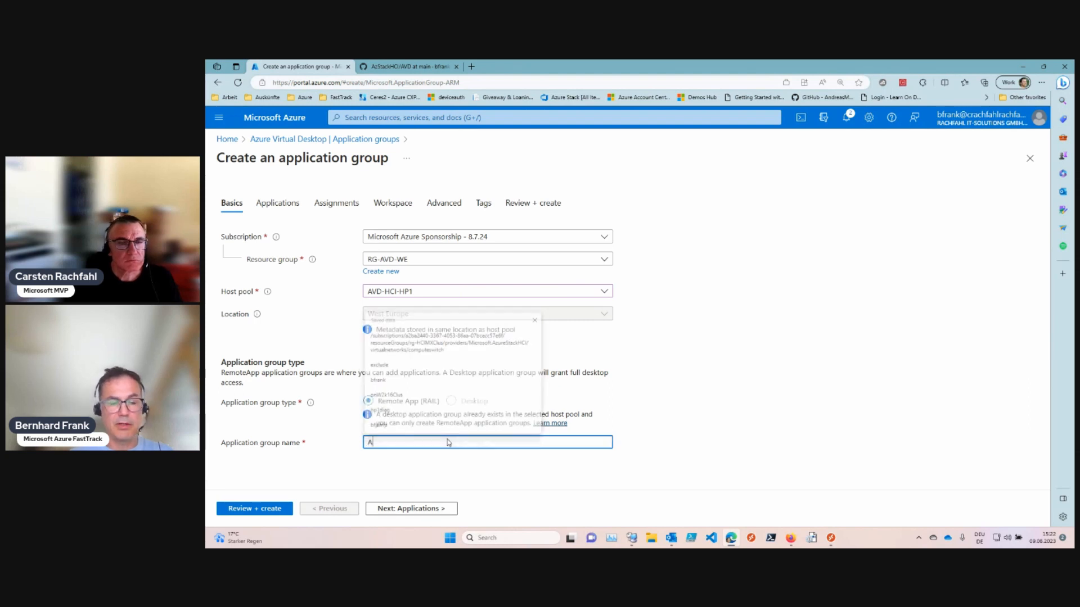
text(VD-)
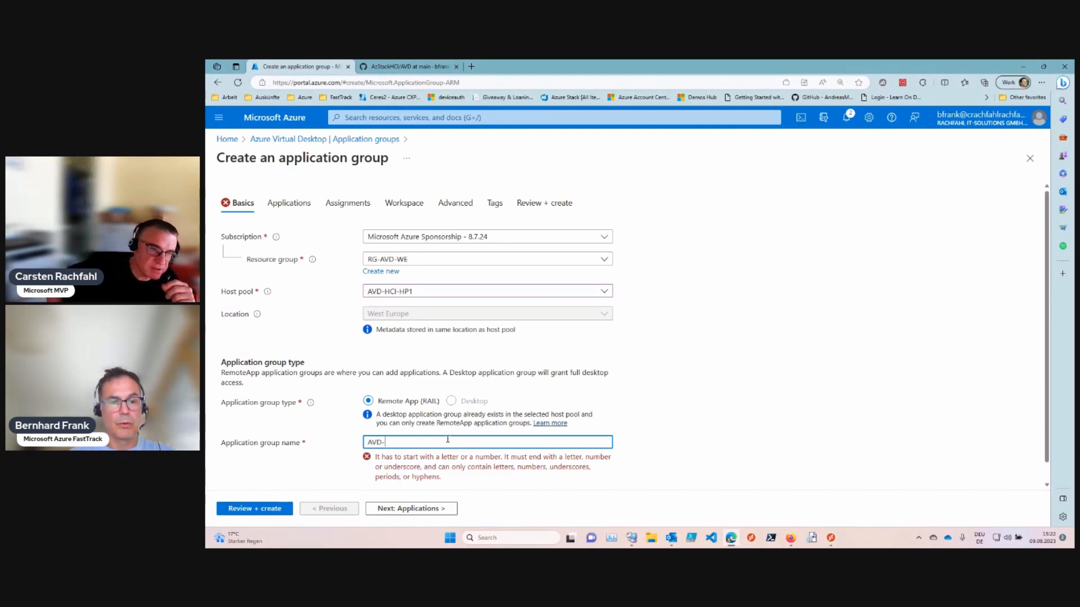
text(HP1)
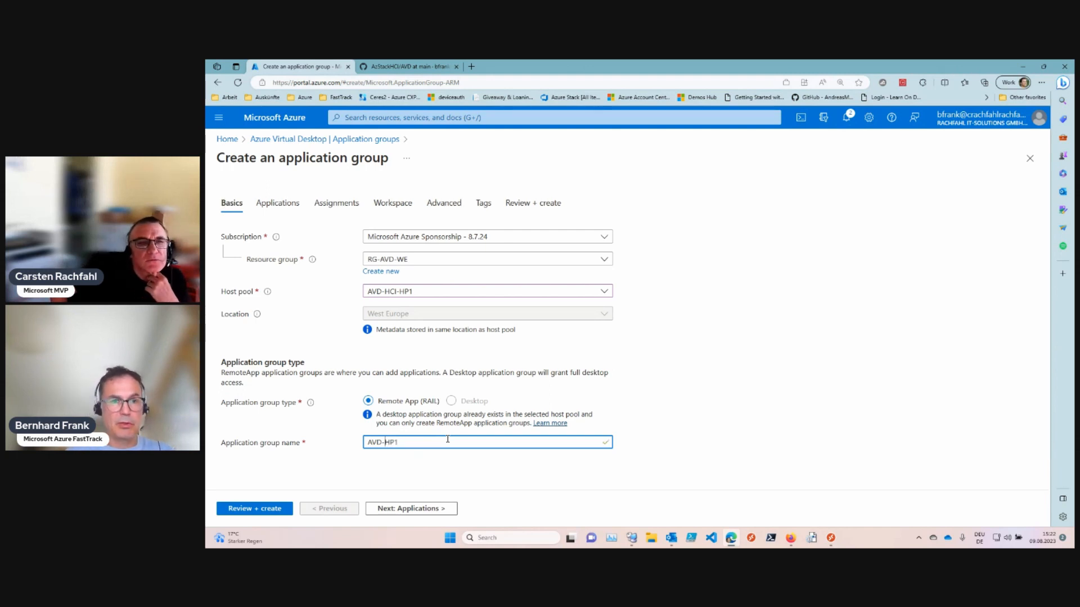
key(Left)
key(Left)
key(Left)
text(HCI)
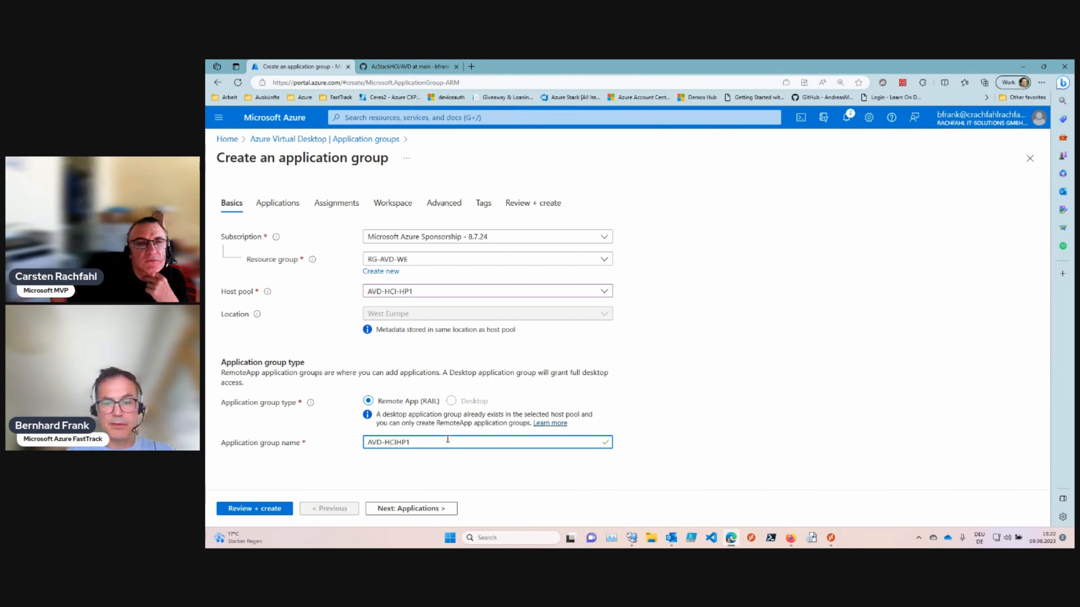
key(End)
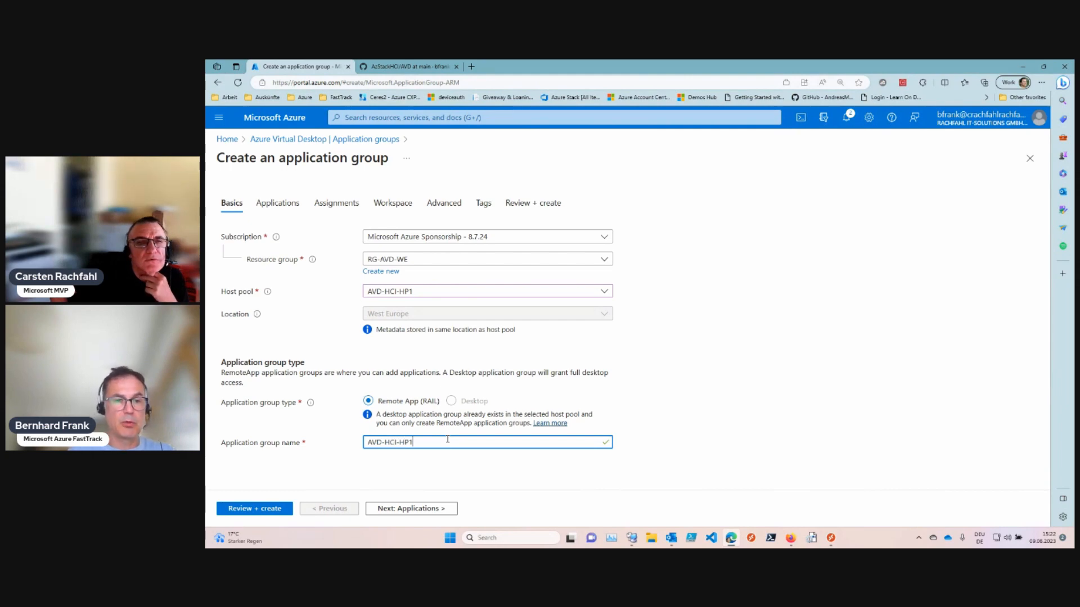
text(-RE)
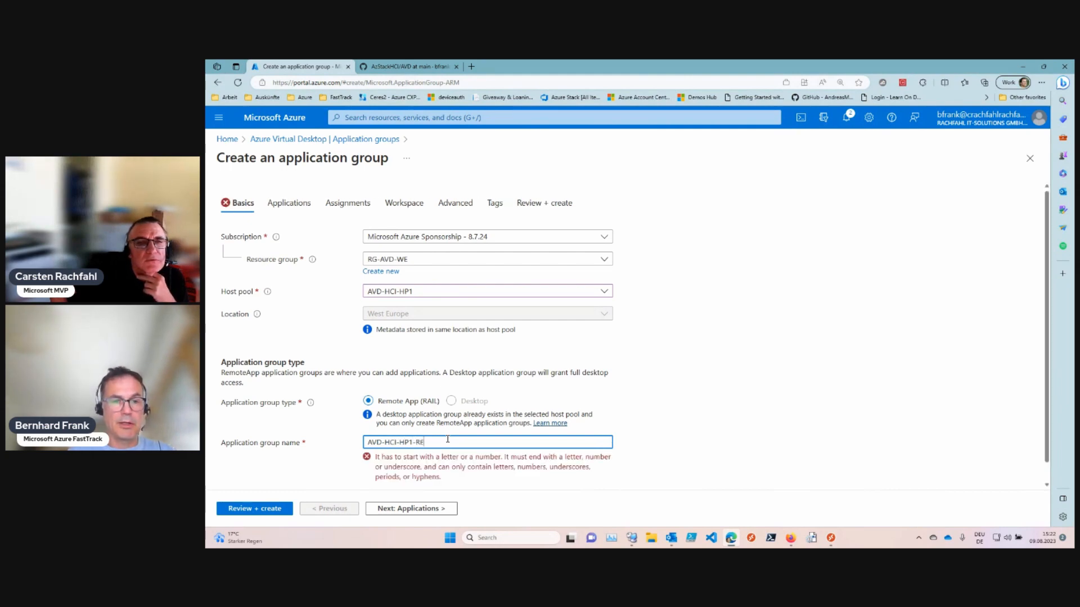
text(moteApps)
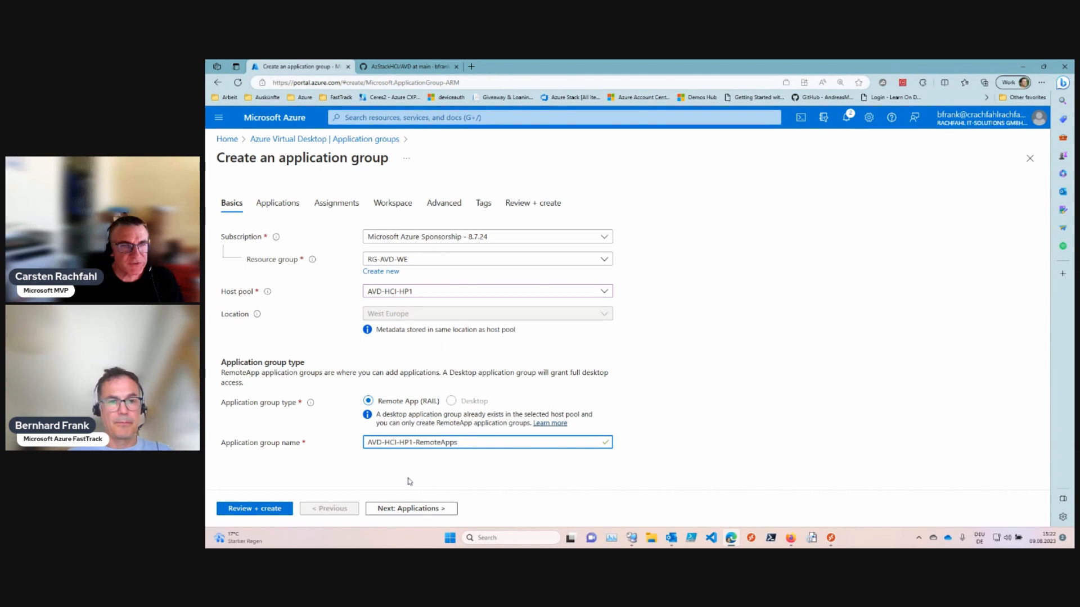
Step: Add Excel to the application group's applications, using Start menu as the application source, and save it
click(436, 509)
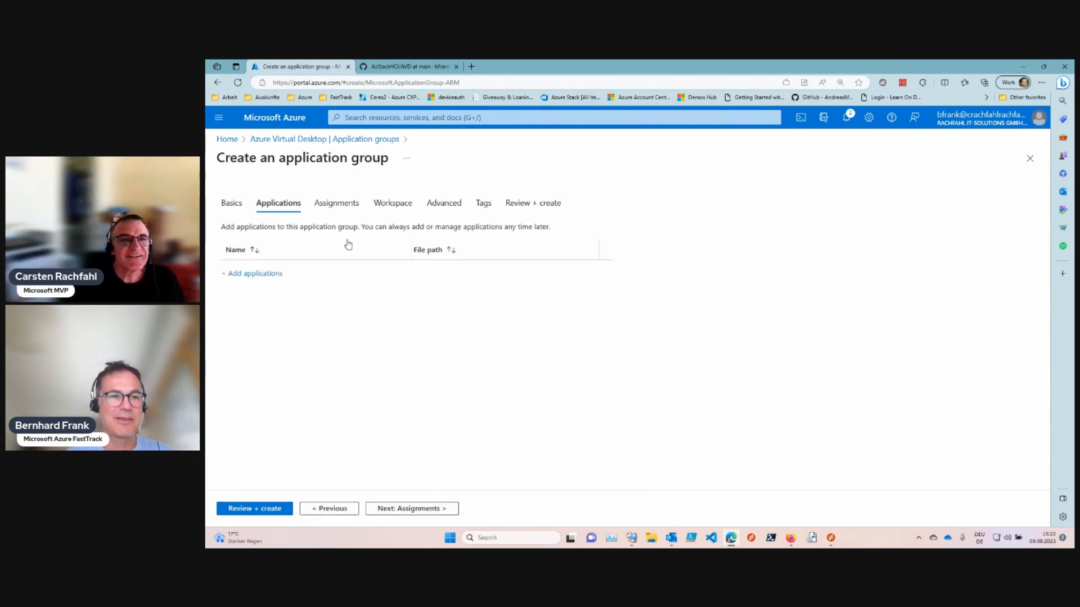
click(262, 274)
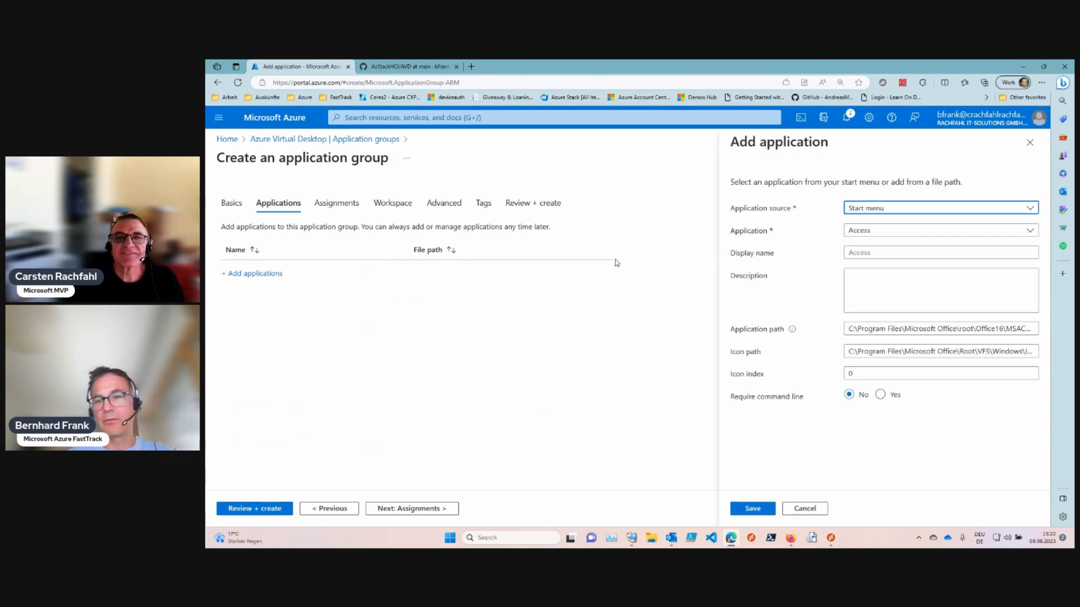
click(902, 209)
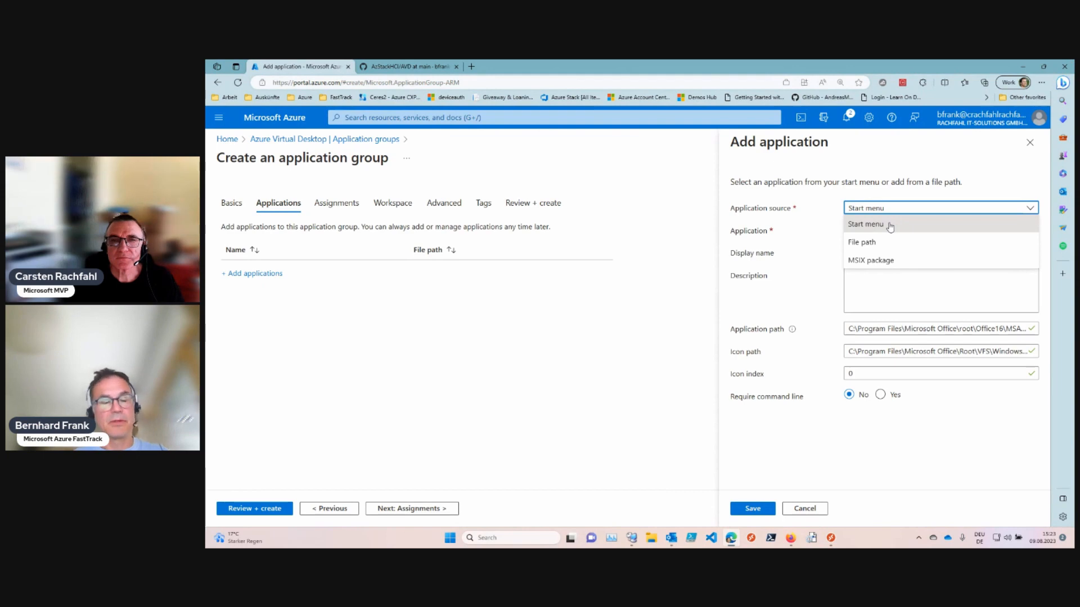
click(890, 225)
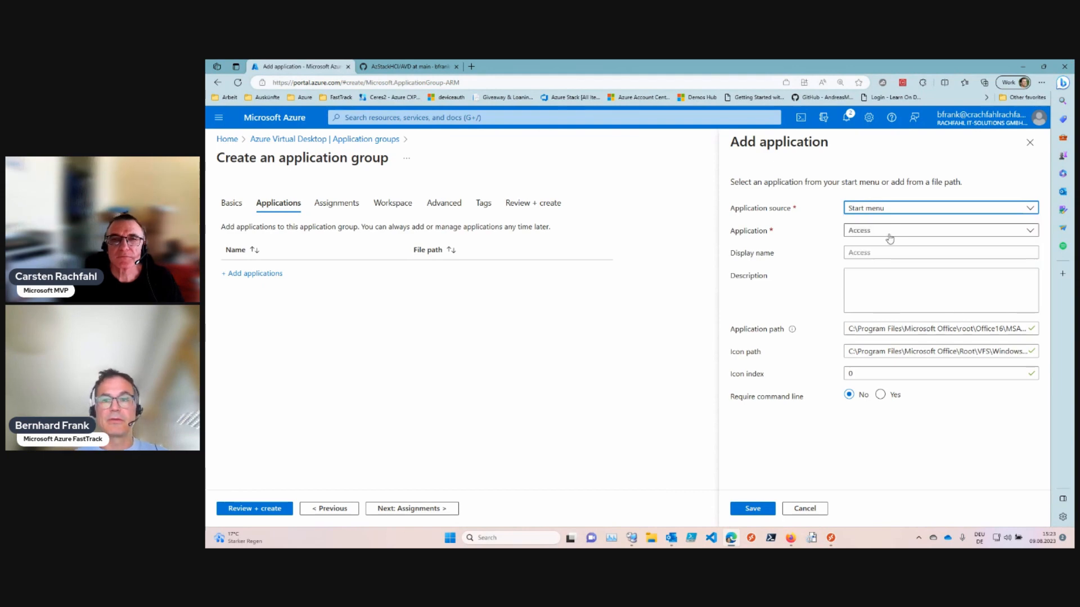
click(890, 232)
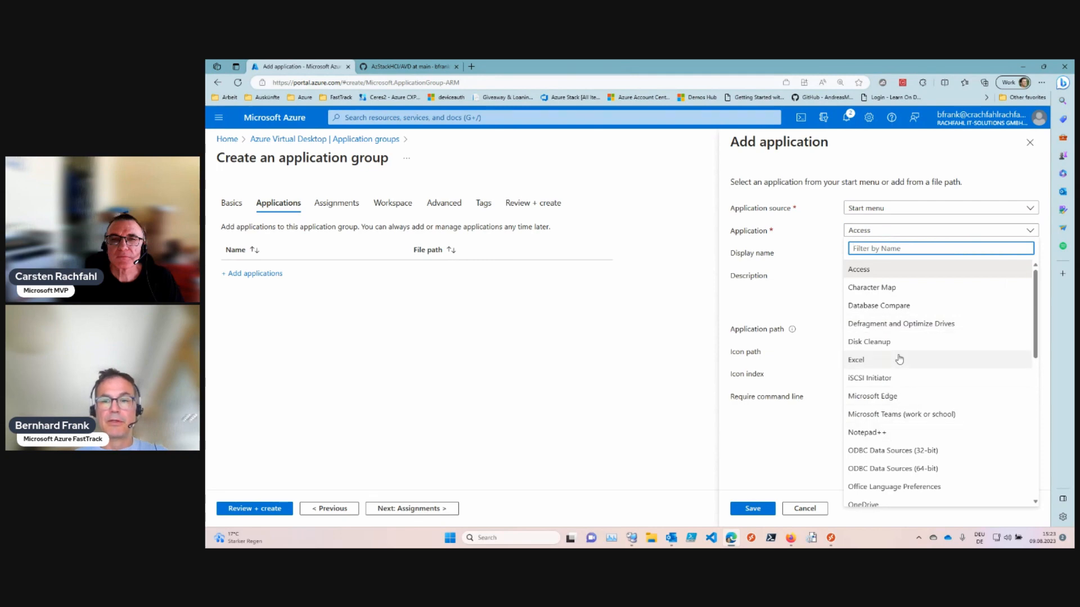
click(913, 433)
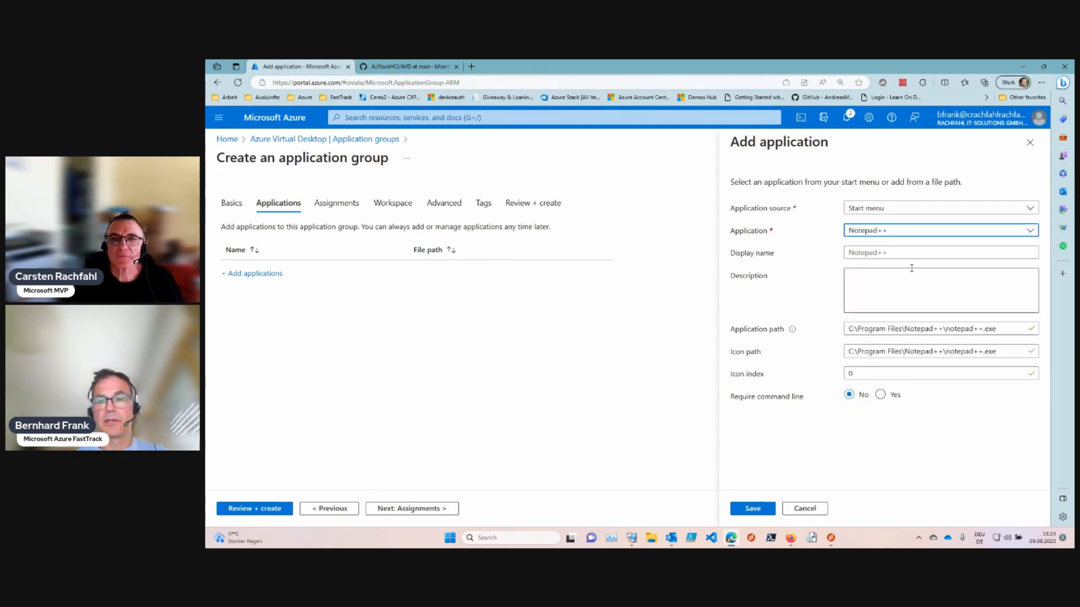
click(909, 232)
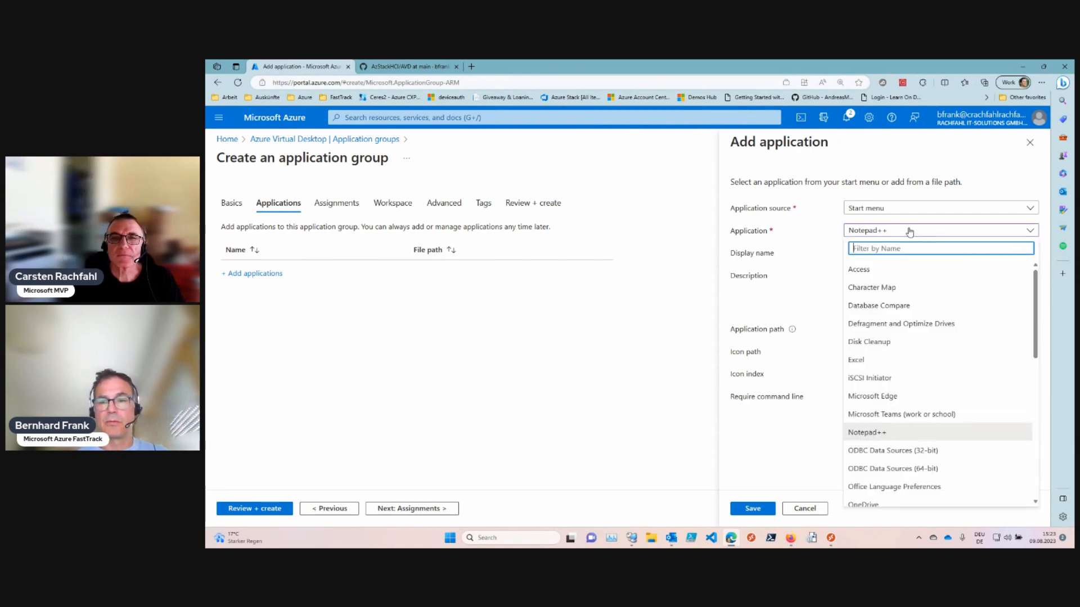
click(878, 359)
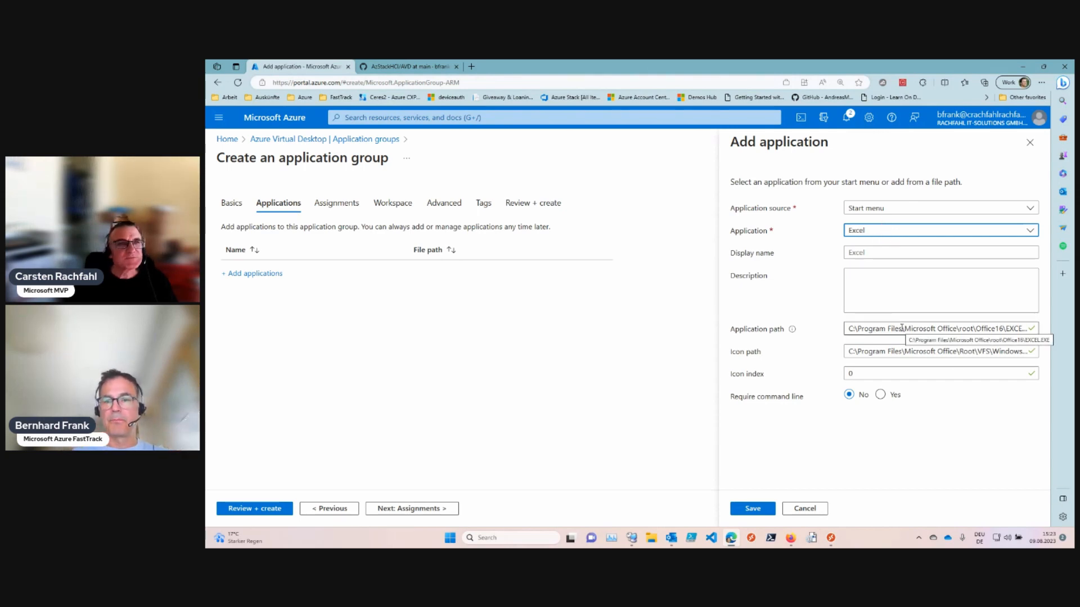
click(753, 509)
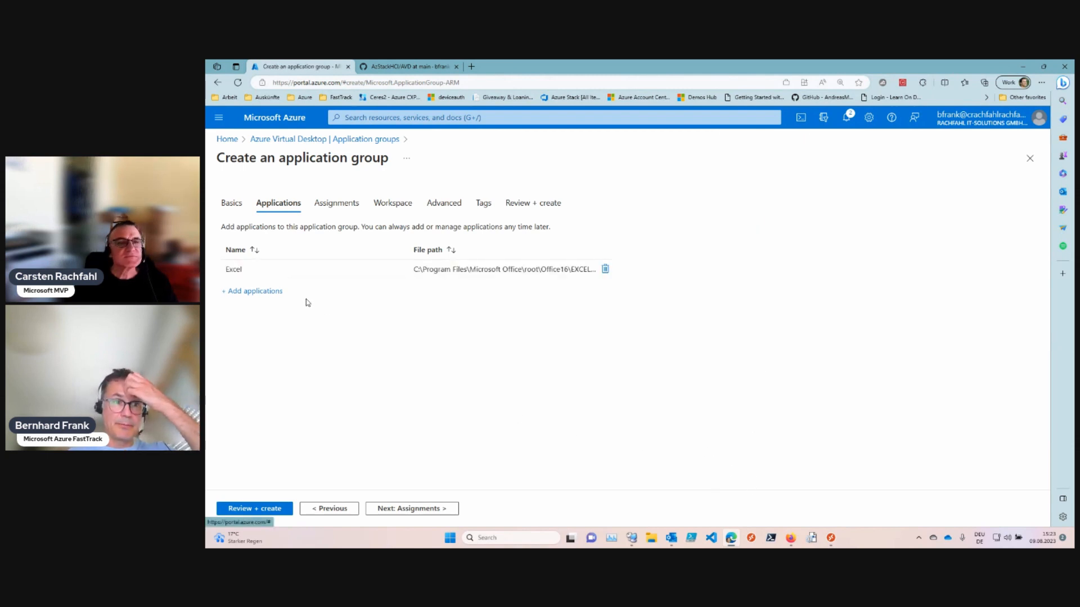
Step: Add Notepad++ to the application group's applications, using Start menu as the application source, and save it
click(232, 291)
click(947, 209)
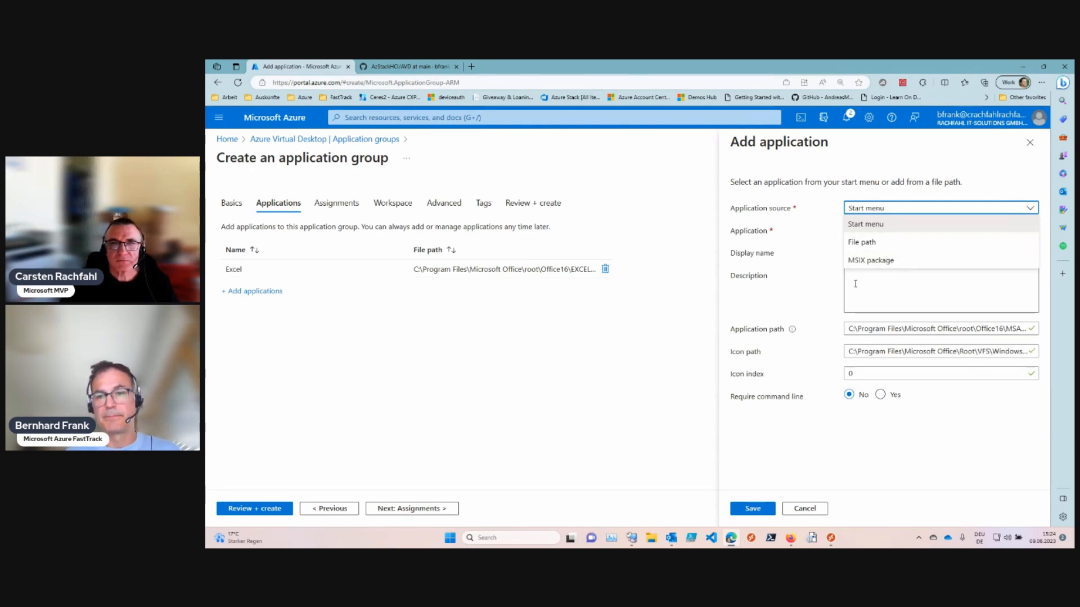
click(871, 214)
click(871, 214)
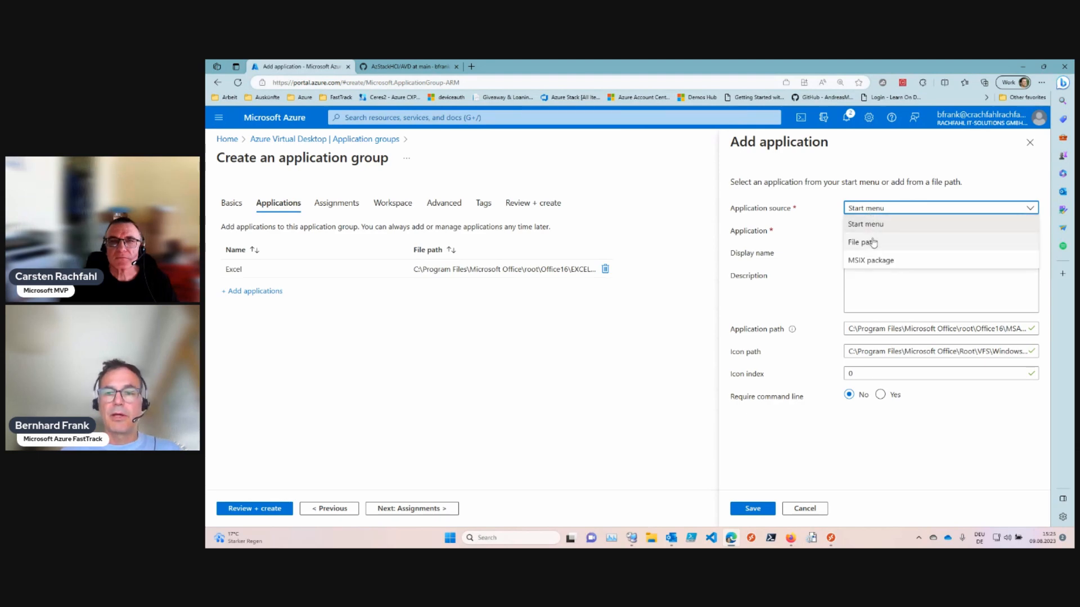
click(870, 222)
click(874, 226)
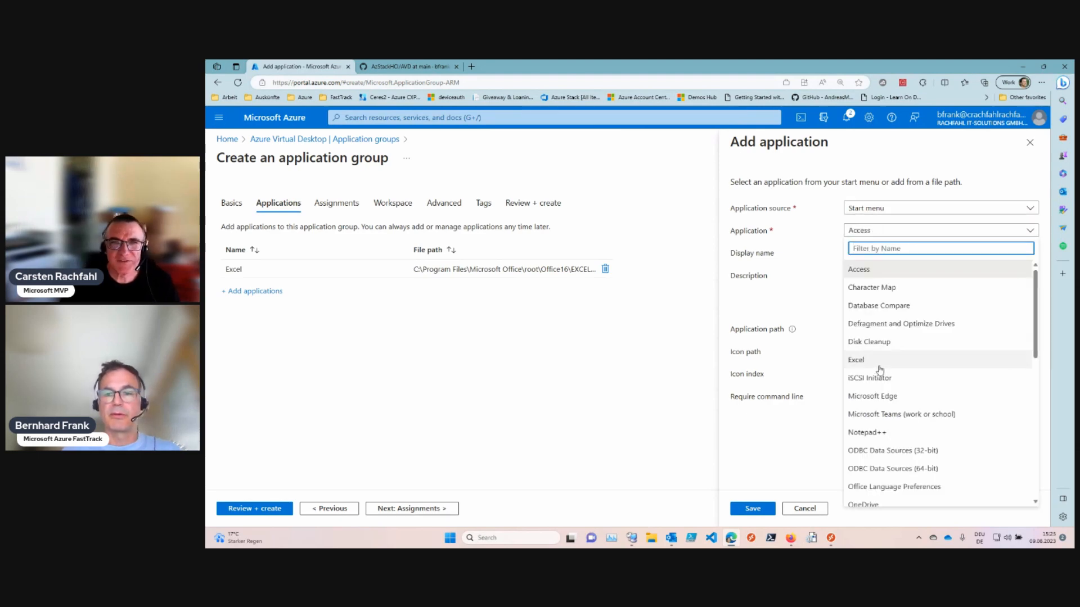
click(893, 433)
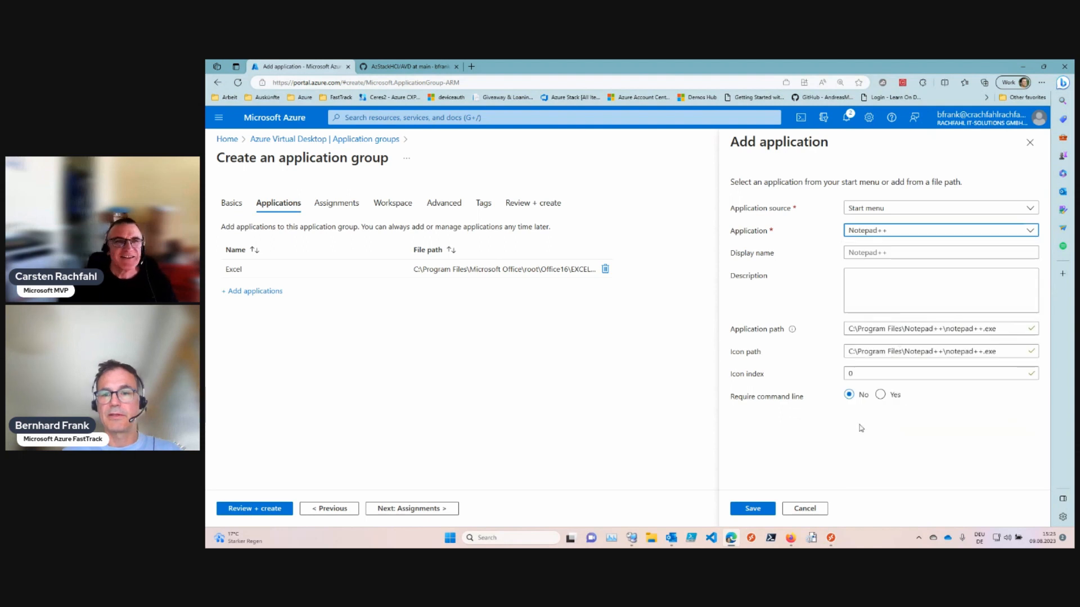
click(758, 512)
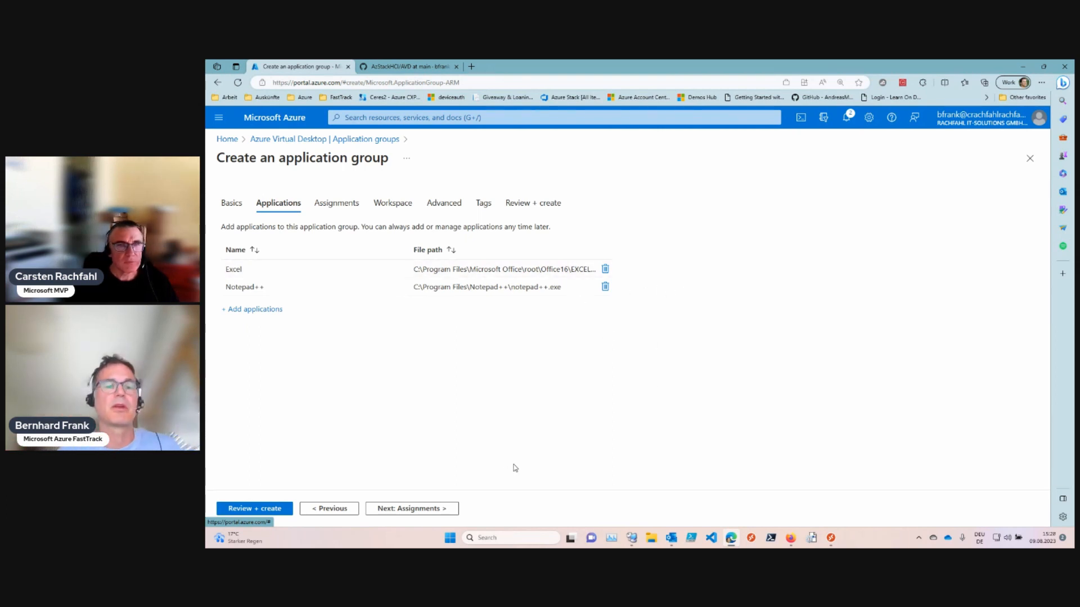
Step: Proceed to the application group's assignments and assign the Azure AD group AVDUsers
click(416, 509)
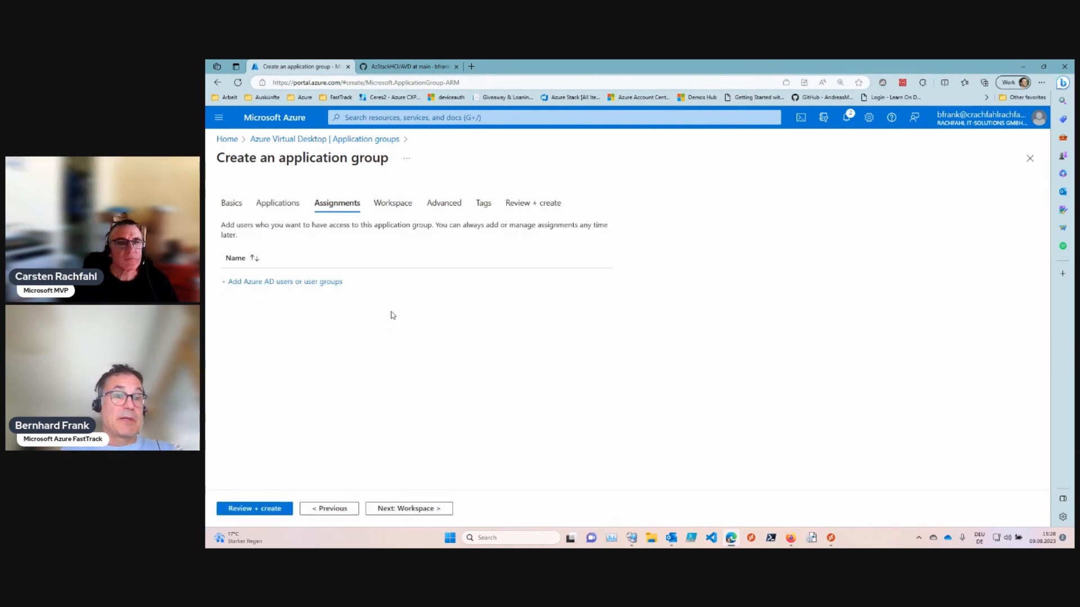
click(337, 283)
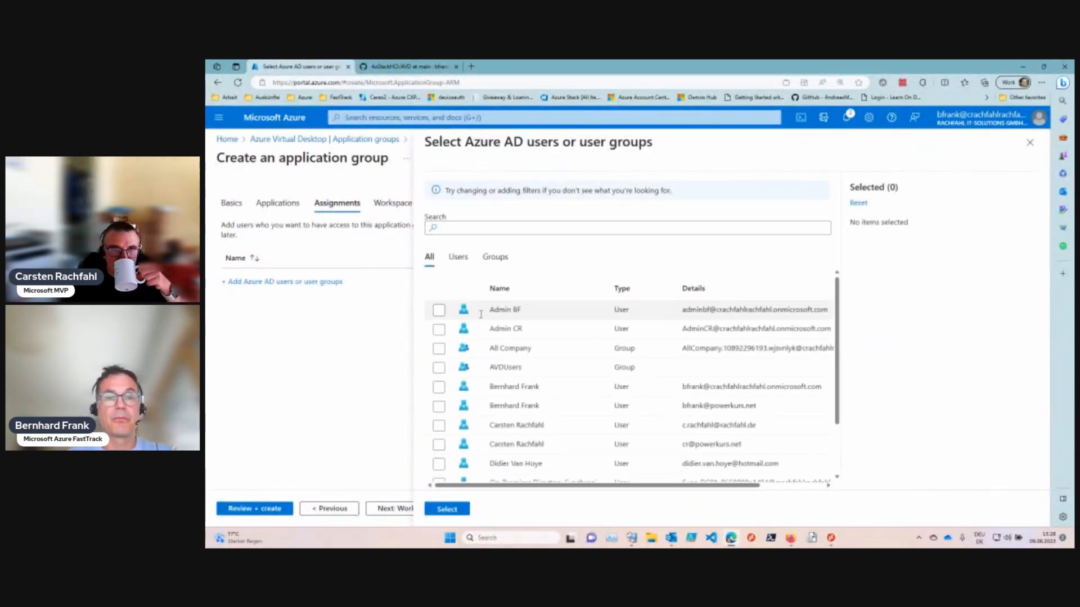
click(439, 368)
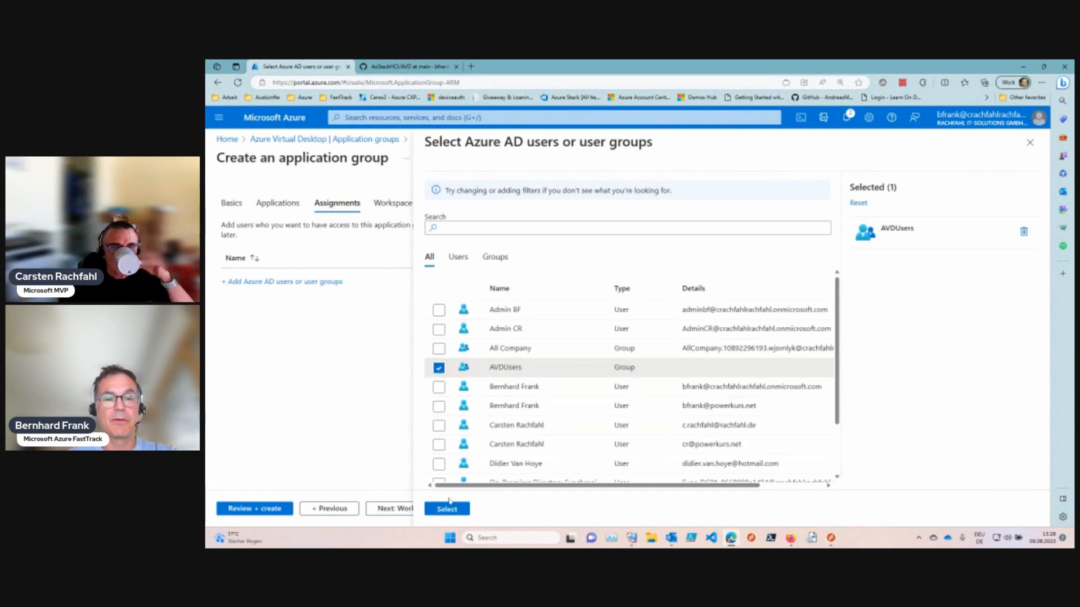
click(448, 510)
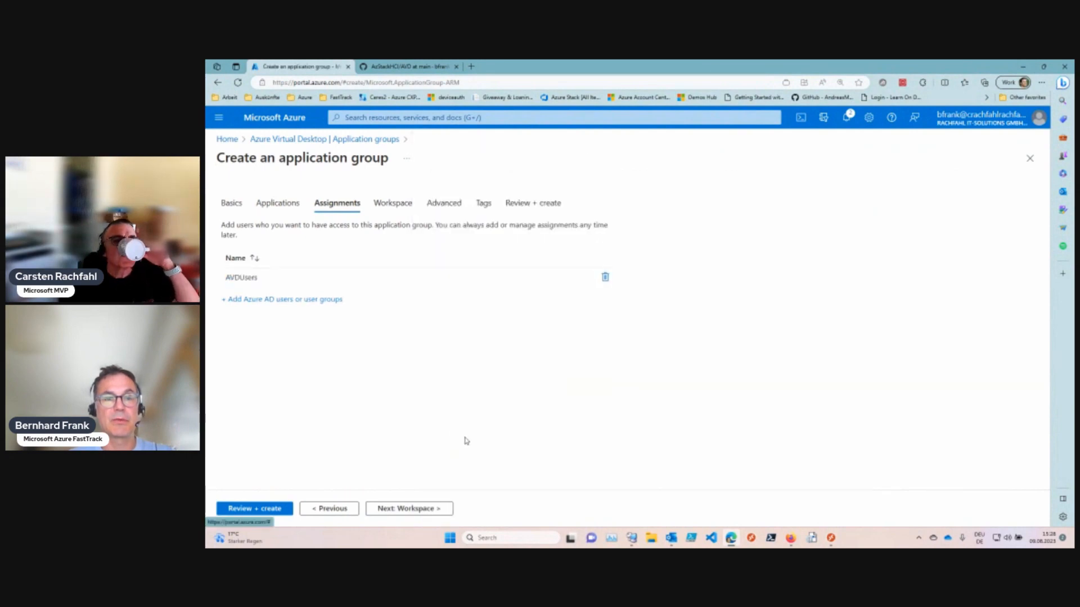
Step: Register the application group with workspace AVD-WS1 and create it, leaving diagnostic settings disabled and adding no tags
click(434, 510)
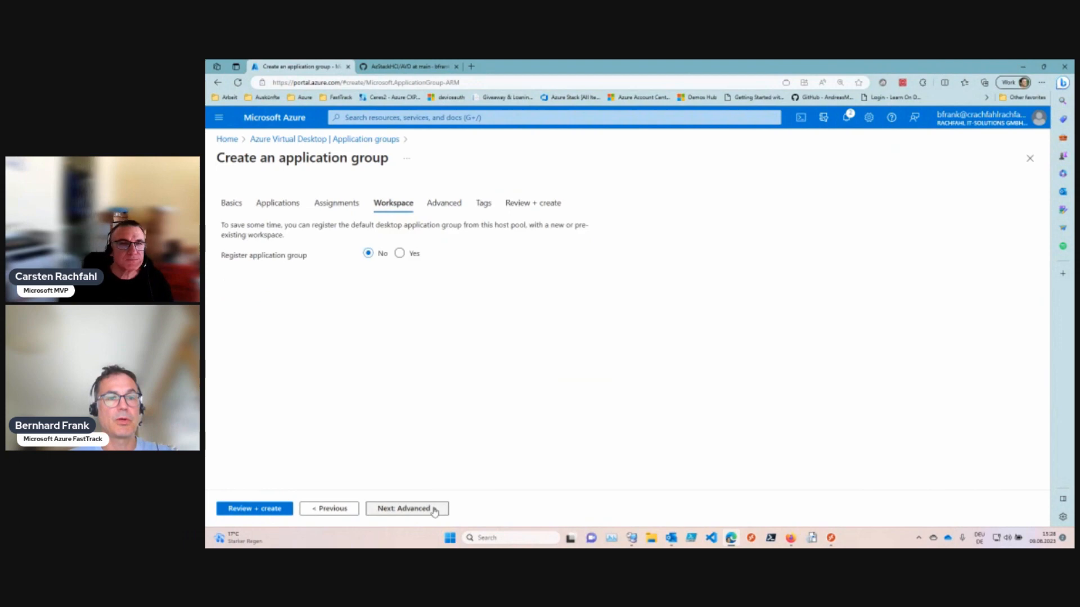
click(401, 255)
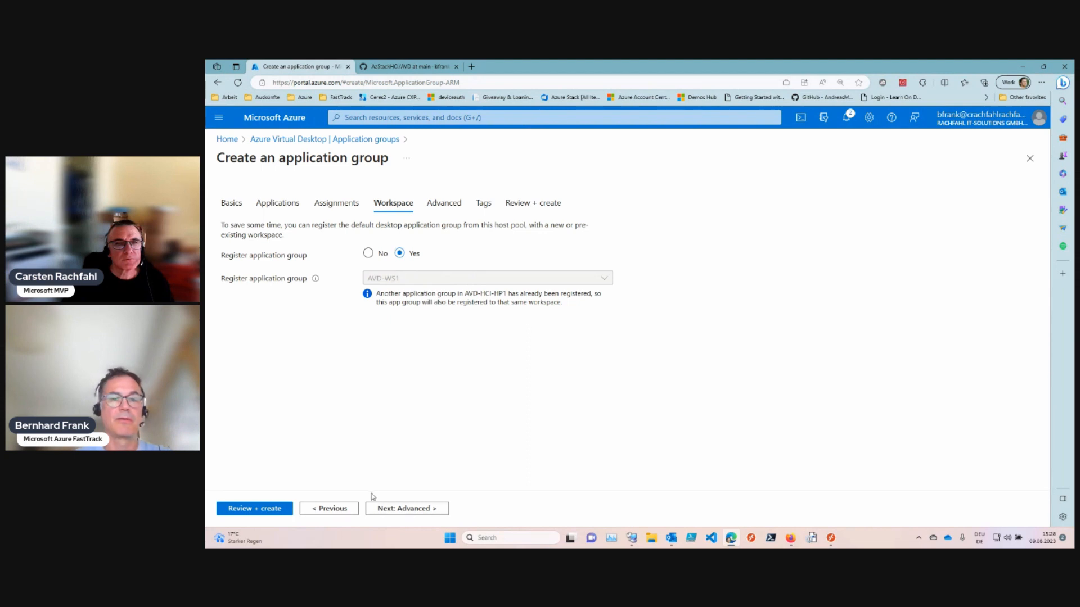
click(418, 510)
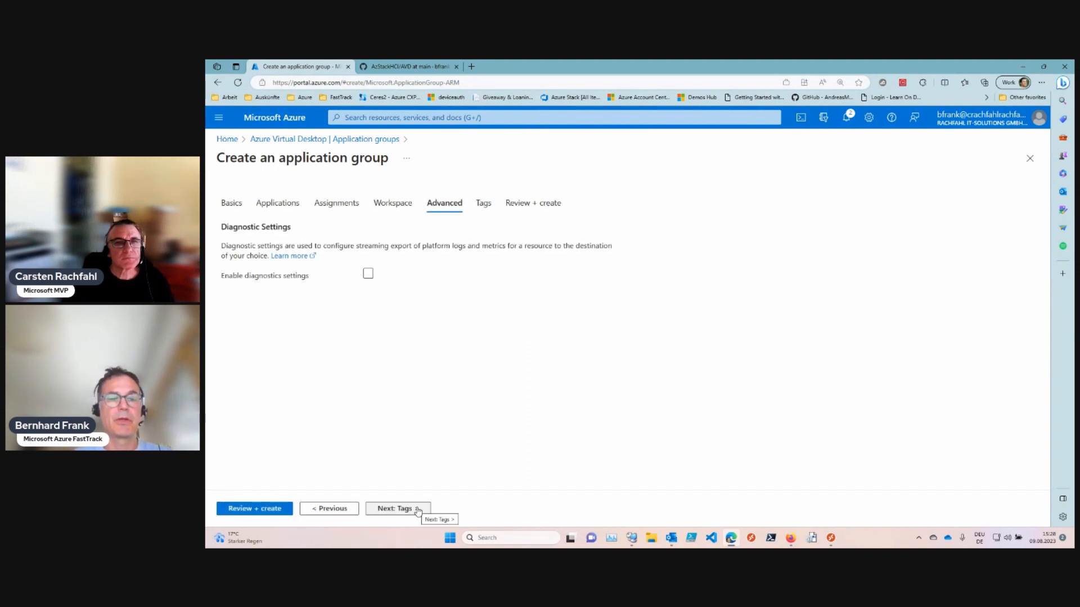
click(418, 511)
click(418, 510)
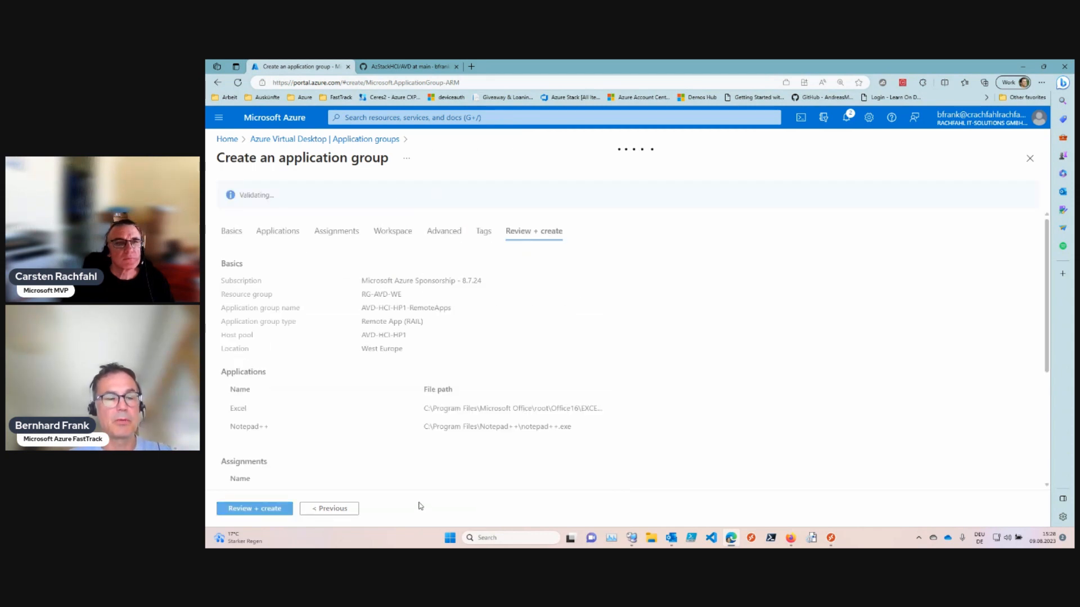
click(255, 510)
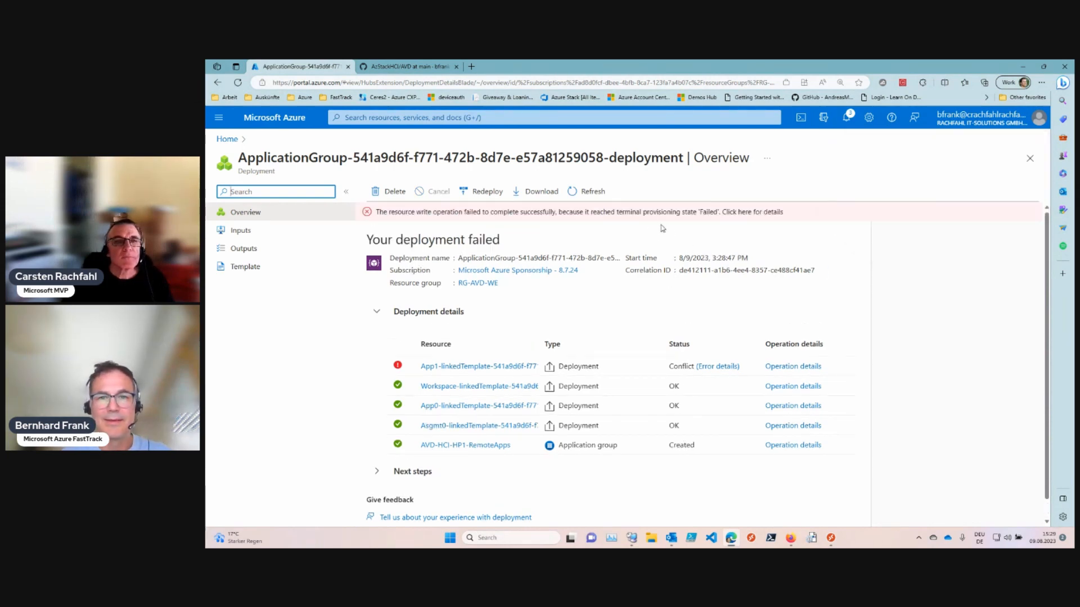
Step: Open the App1-linkedTemplate deployment and examine the error summary and raw error of its resource
click(477, 368)
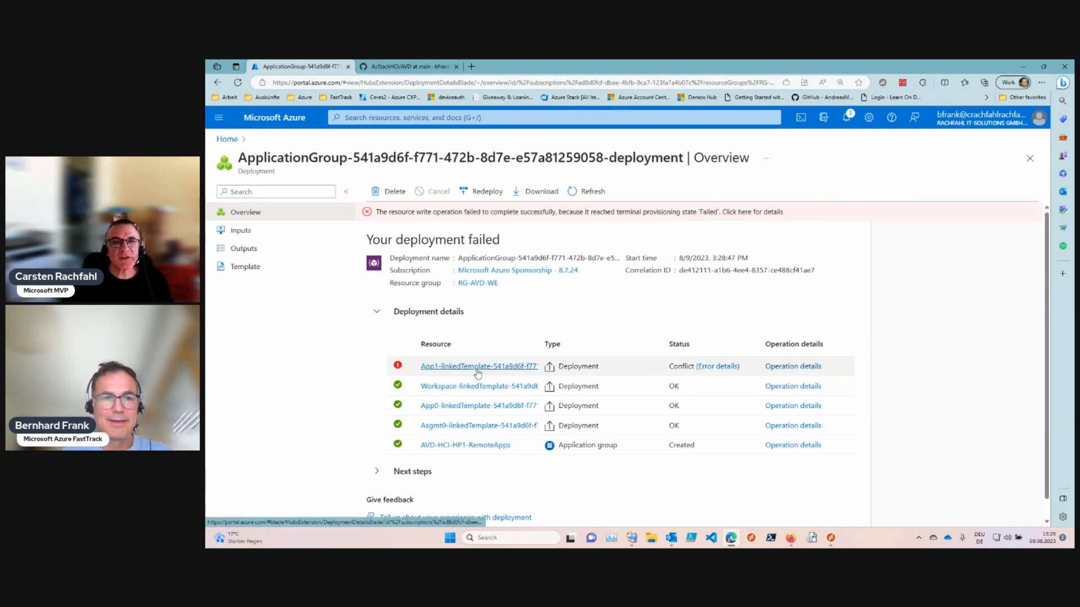
click(478, 369)
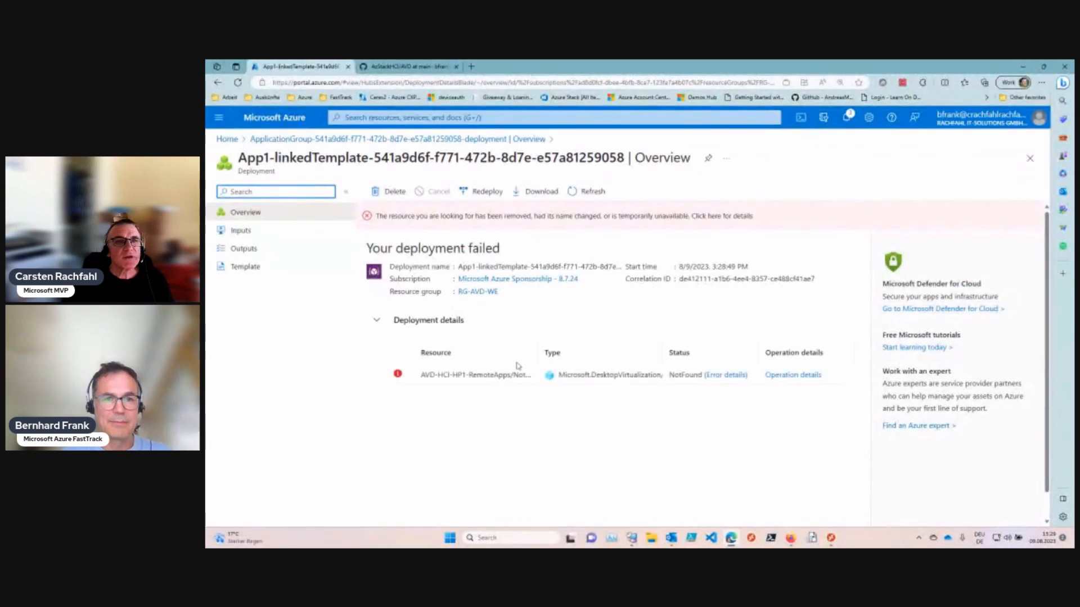
click(726, 375)
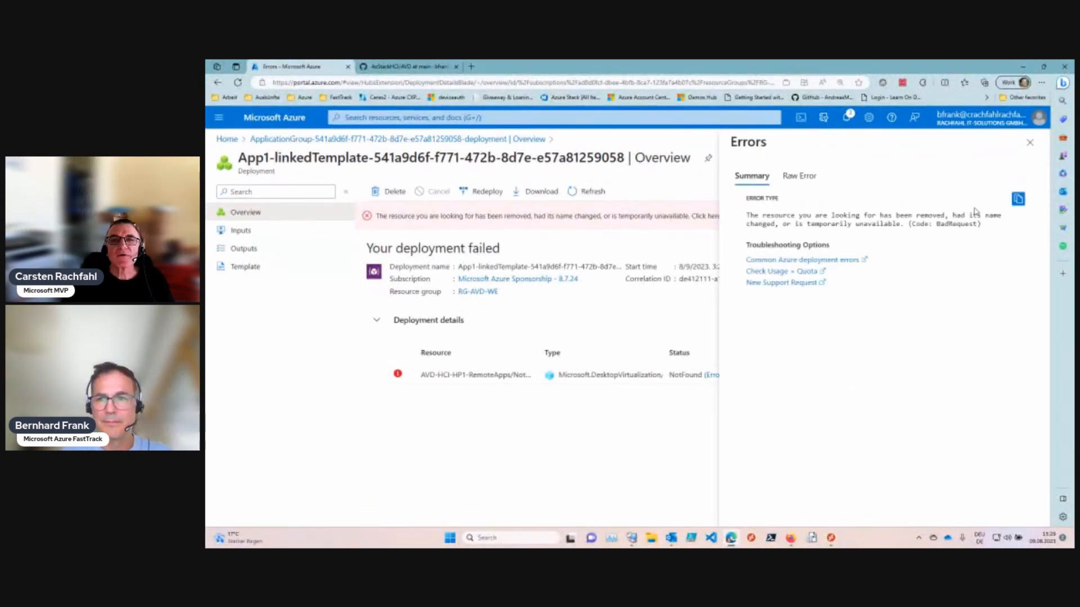
click(804, 176)
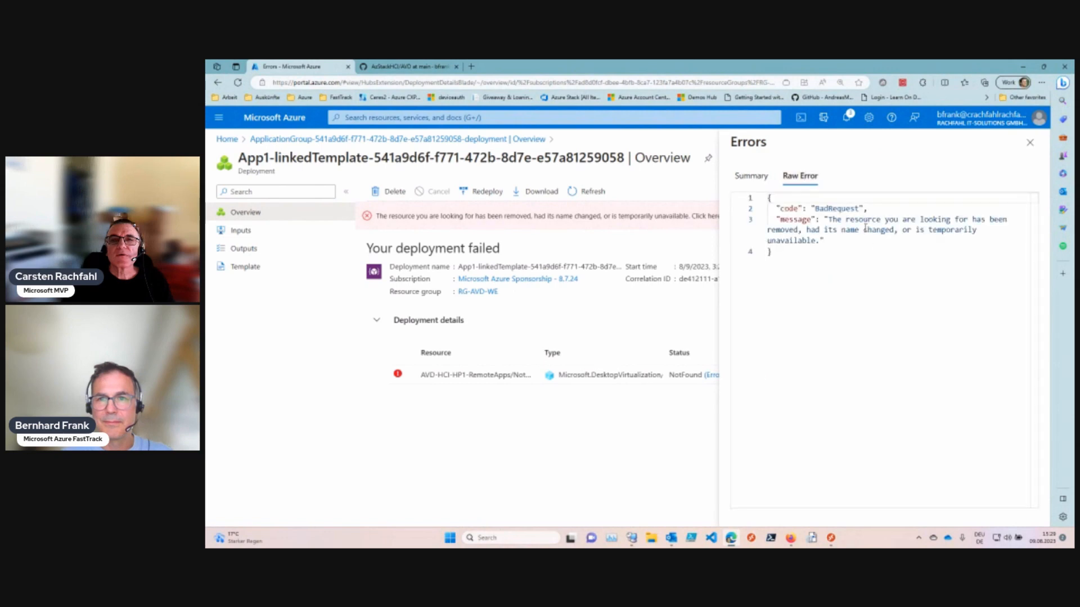
click(1029, 143)
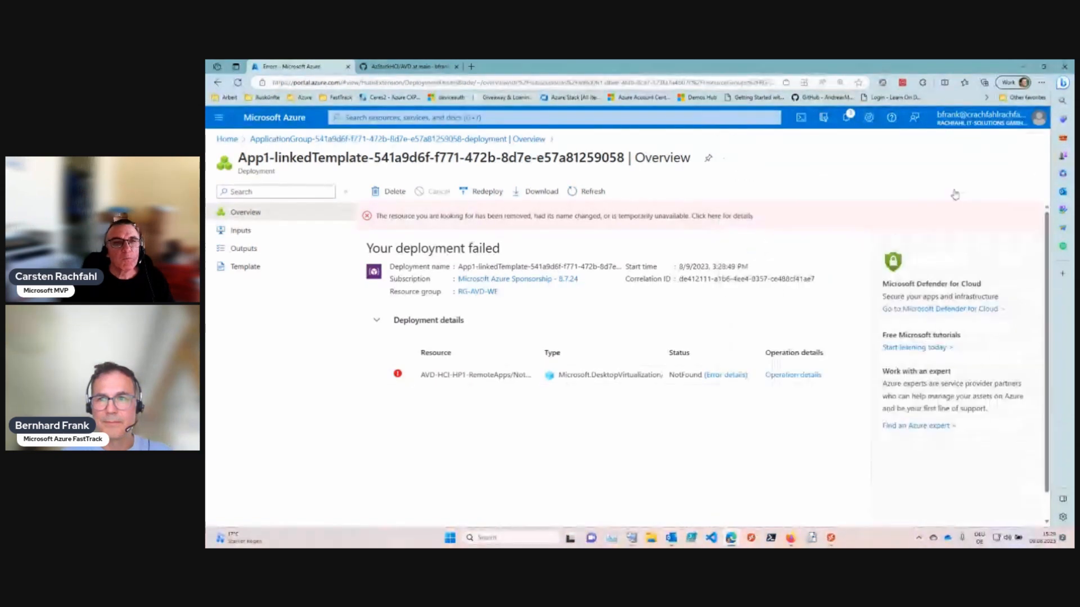
Step: Examine the operation details and status message of the App1-linkedTemplate deployment's resource
click(845, 374)
scroll(837, 366, down, 3)
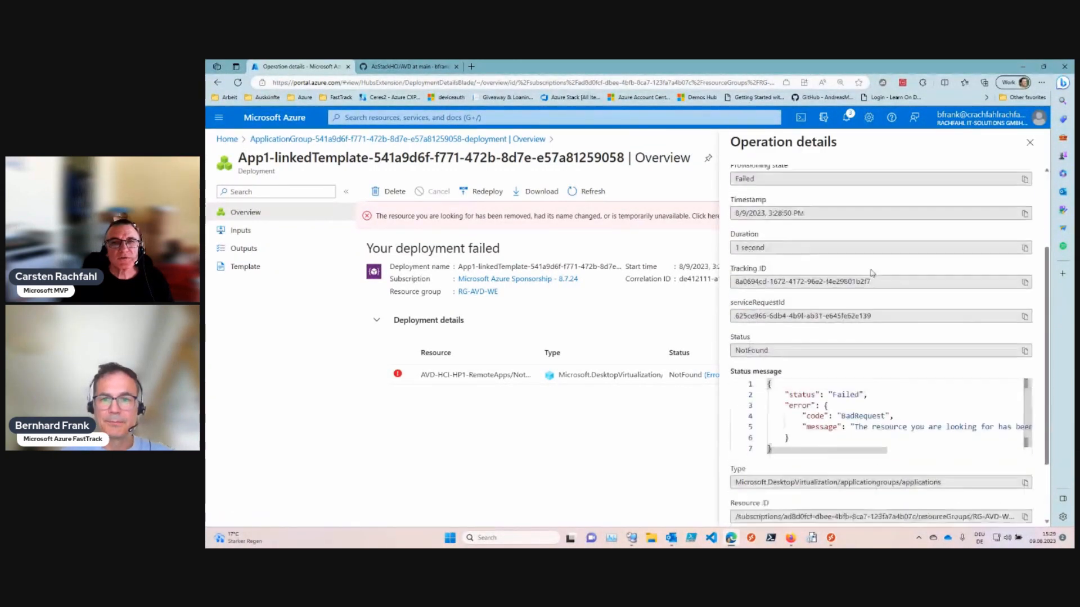
drag(851, 365, 974, 369)
click(1028, 147)
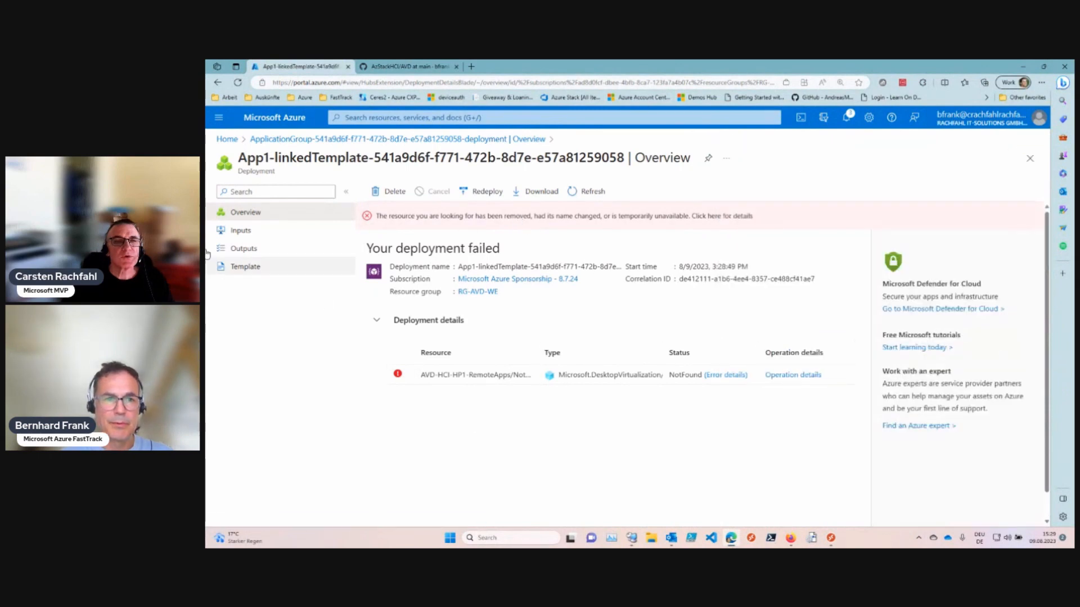
Step: Inspect the resource name in the App1-linkedTemplate deployment's template, and return to the application group deployment overview
click(242, 266)
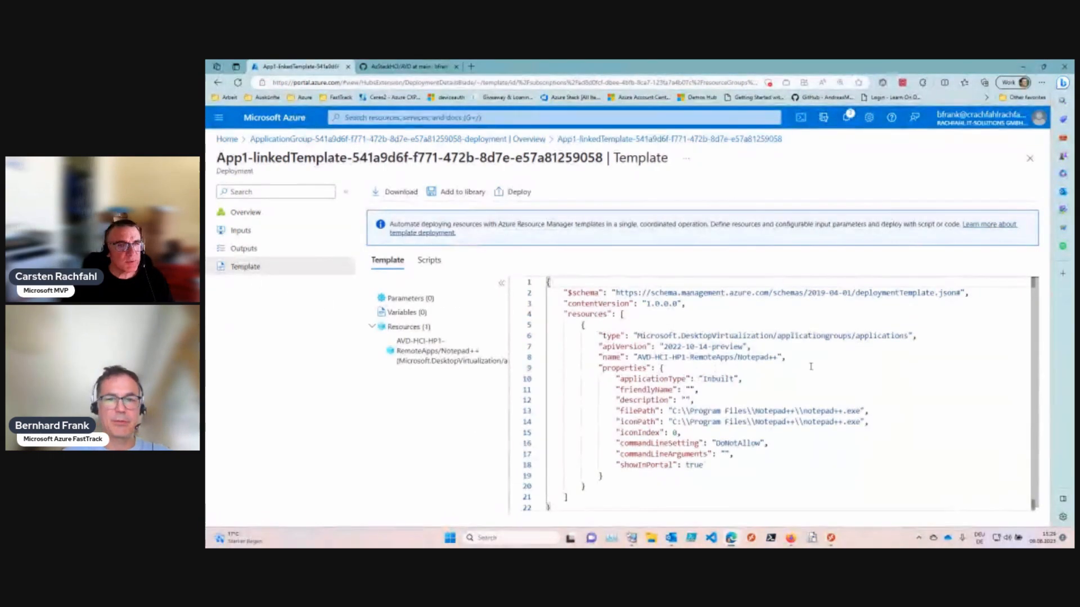
drag(777, 358, 651, 358)
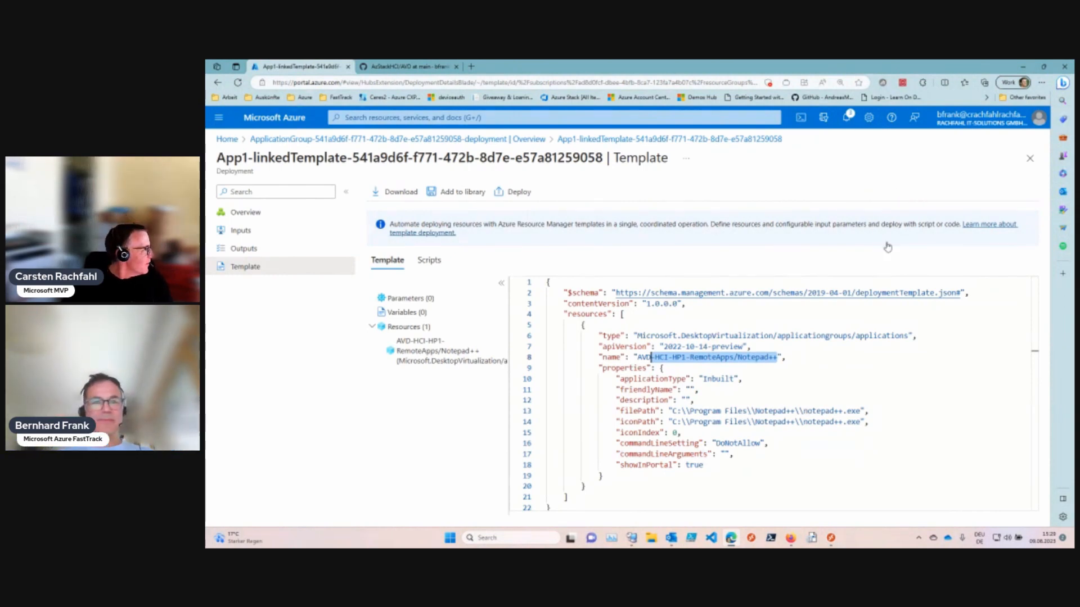
click(1028, 162)
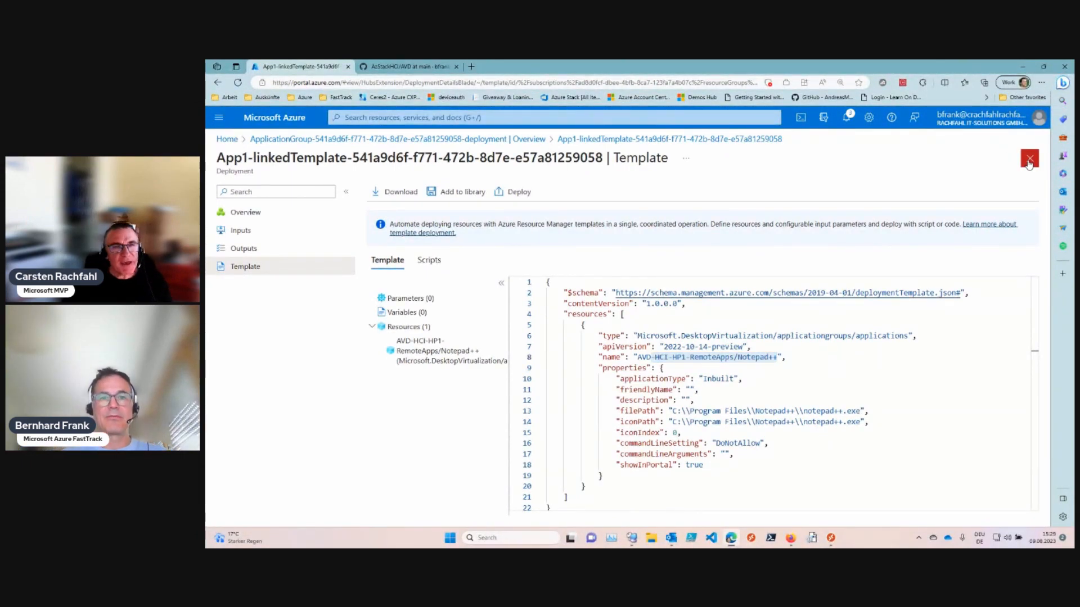
click(1030, 163)
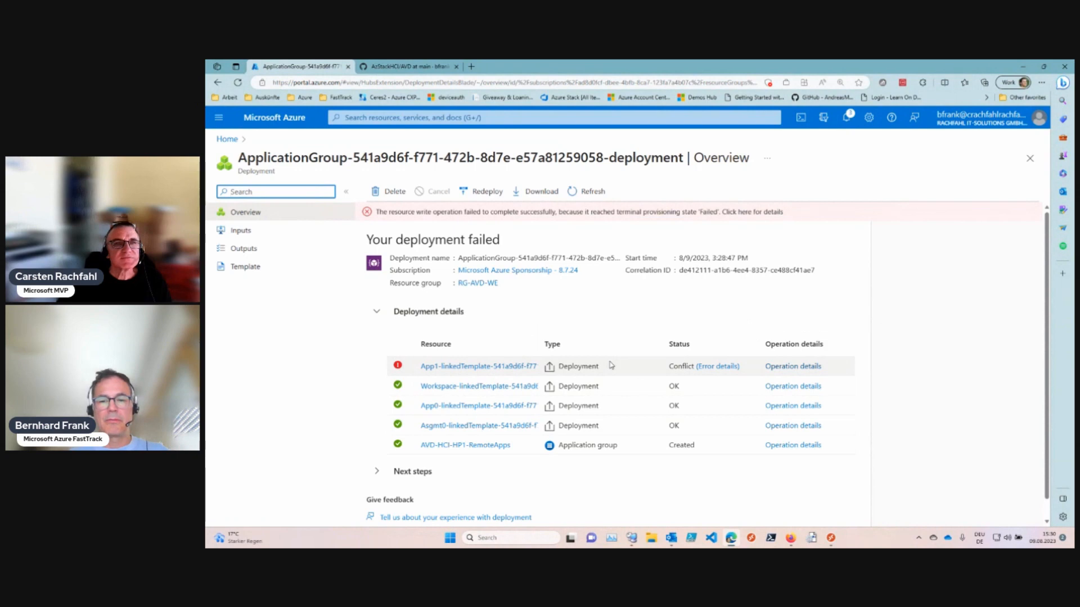
Step: Switch to the Remote Desktop client and refresh AVD Workspace on HCI from its details
click(831, 538)
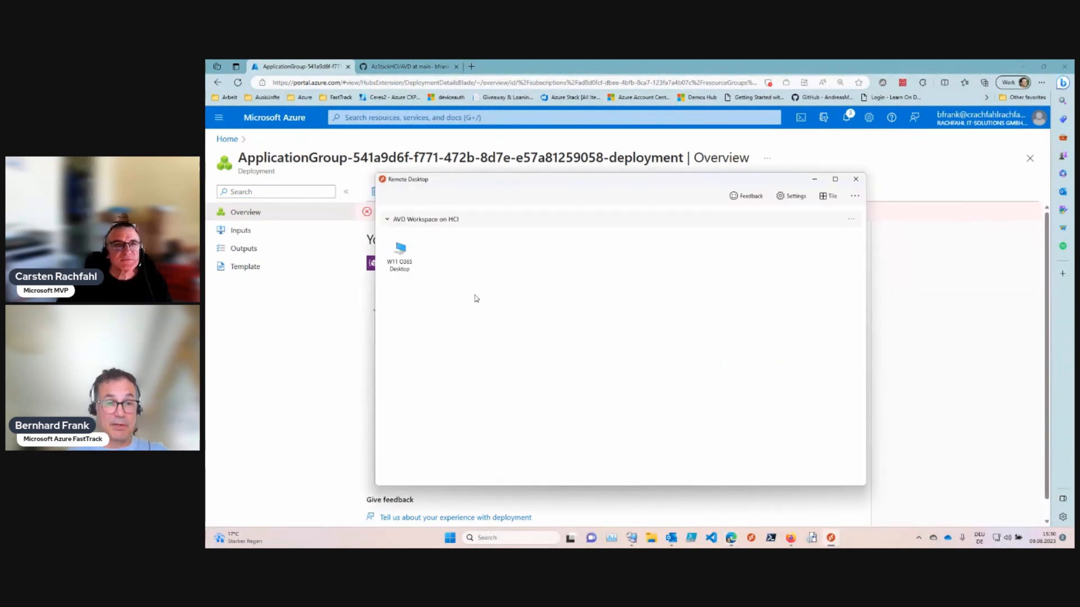
click(851, 219)
click(849, 248)
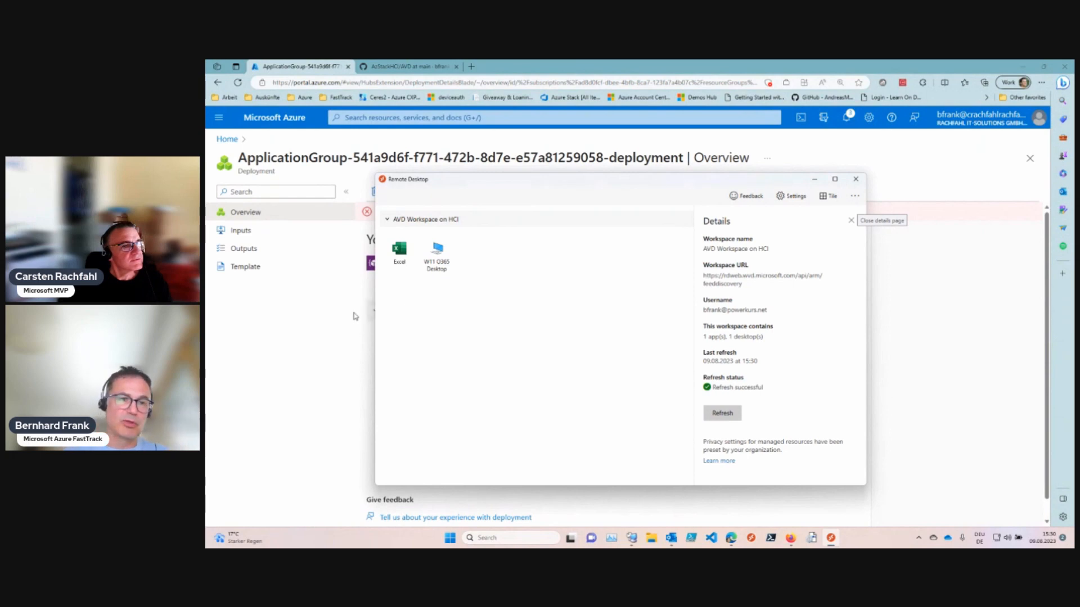
Step: Return to the Azure portal and open the applications list of application group AVD-HCI-HP1-RemoteApps
click(331, 346)
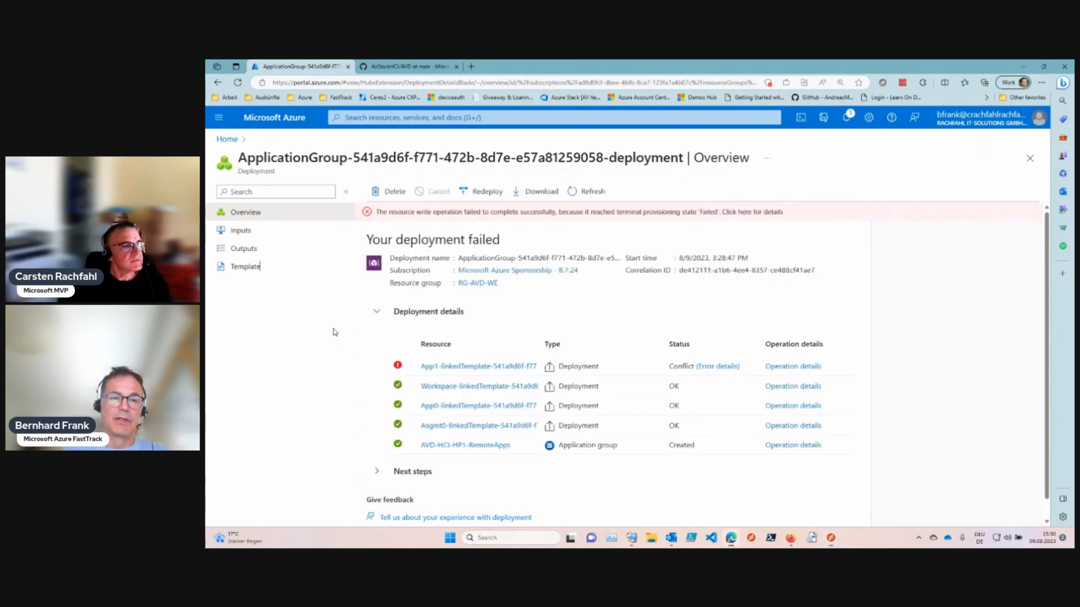
click(222, 141)
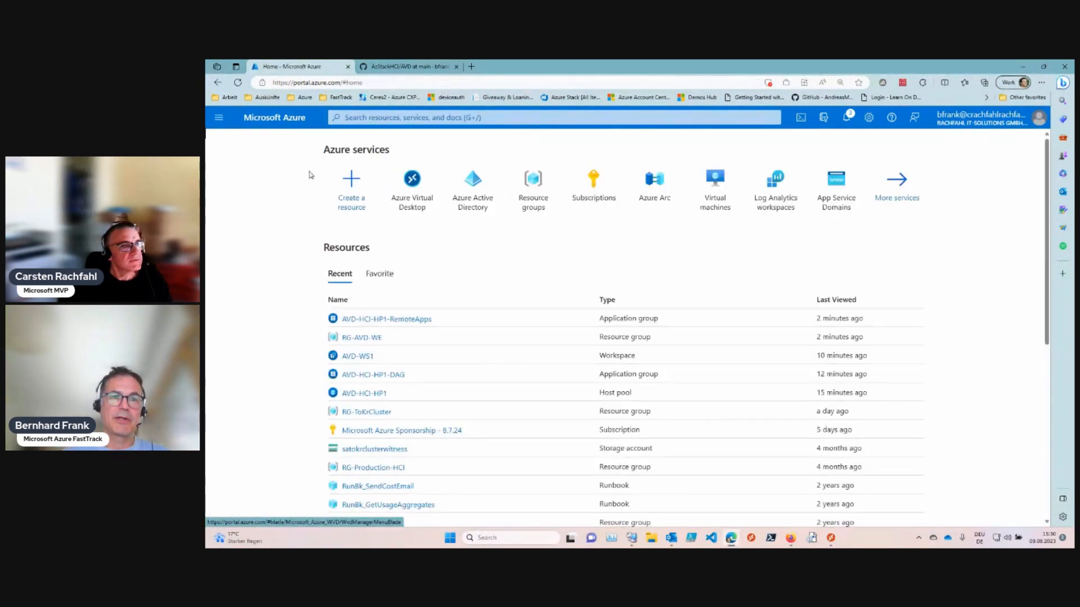
click(388, 319)
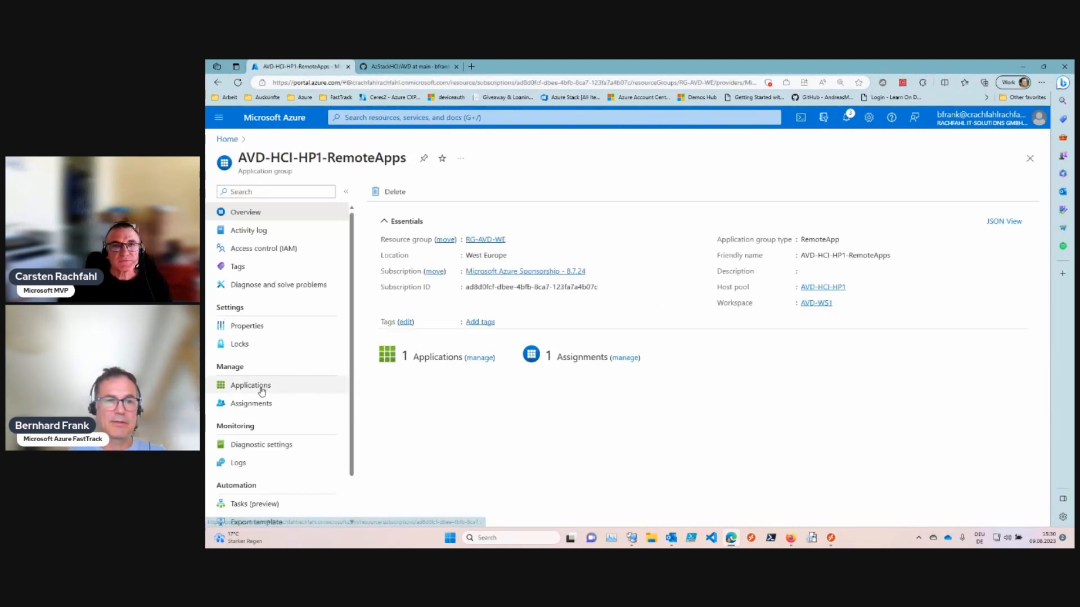
click(334, 383)
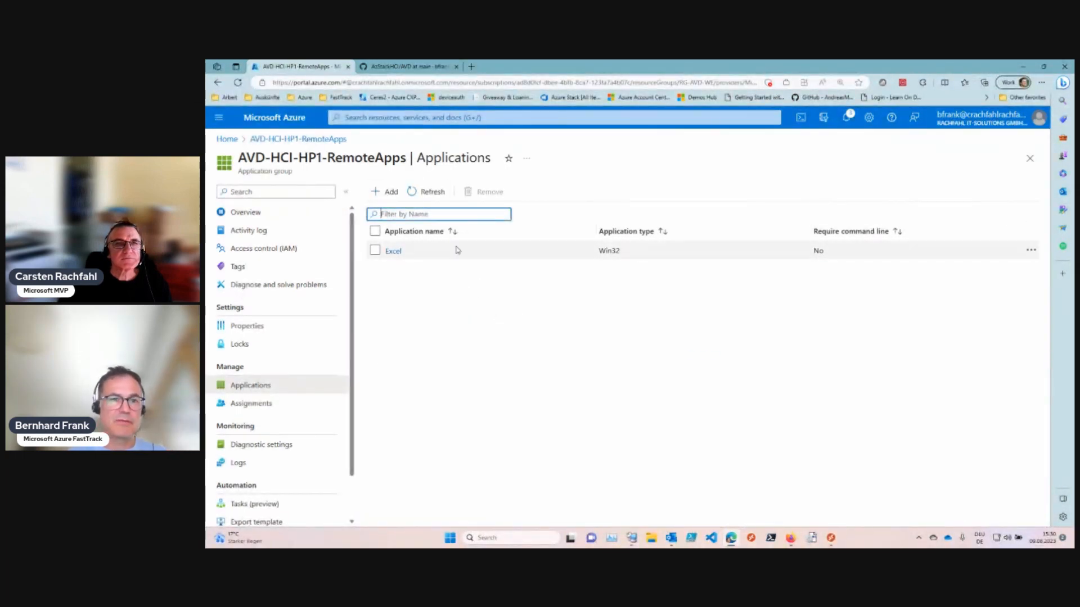
Step: Add PowerPoint from the Start menu source as an application in AVD-HCI-HP1-RemoteApps and save it
click(388, 193)
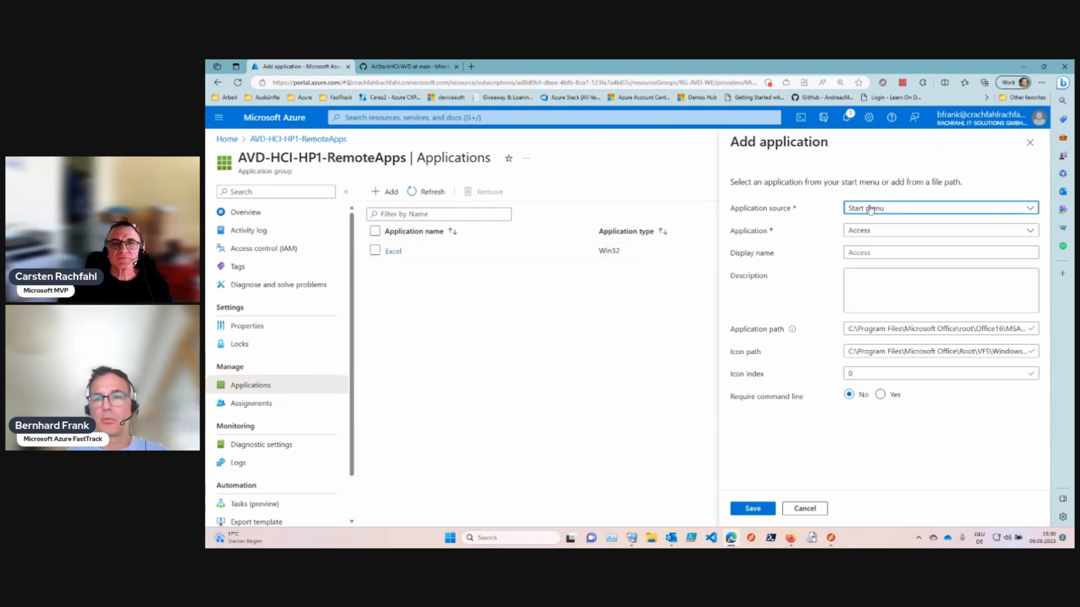
click(872, 210)
click(868, 223)
click(877, 230)
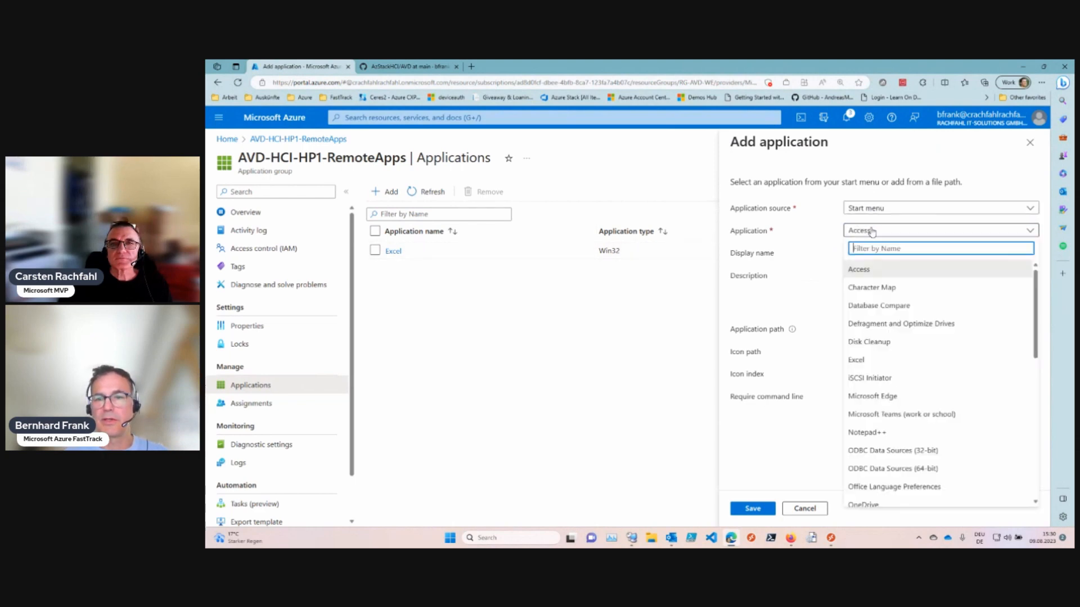
scroll(985, 367, down, 1)
scroll(984, 367, down, 3)
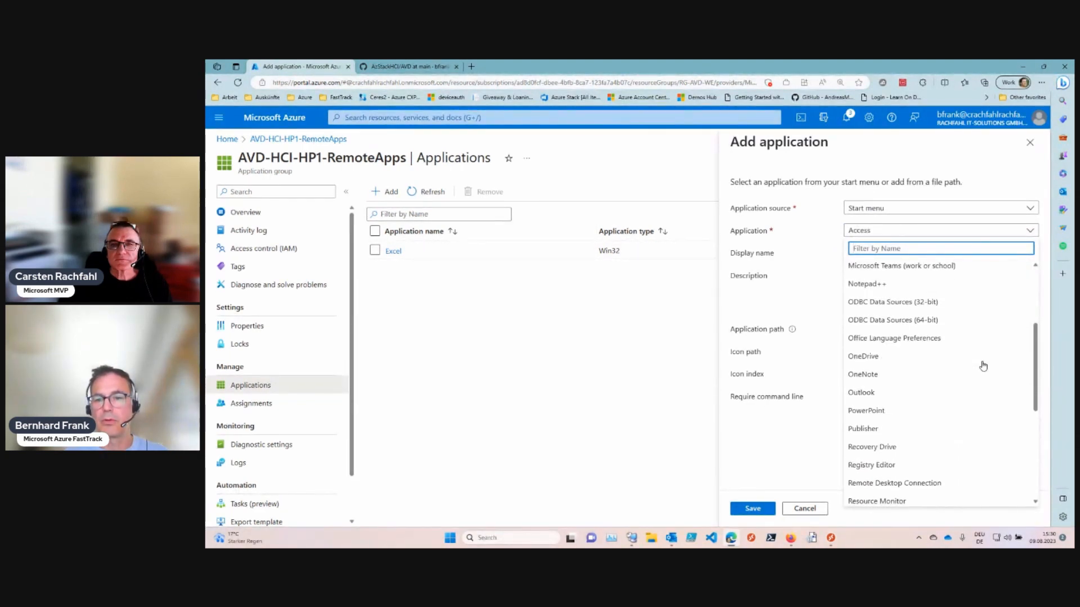
scroll(981, 366, down, 2)
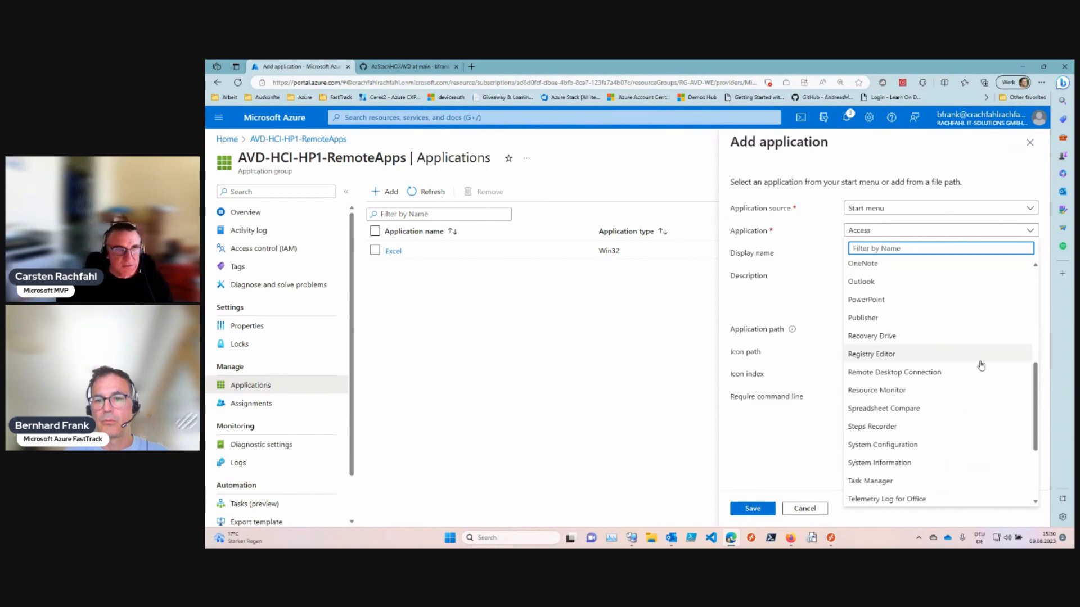
click(877, 300)
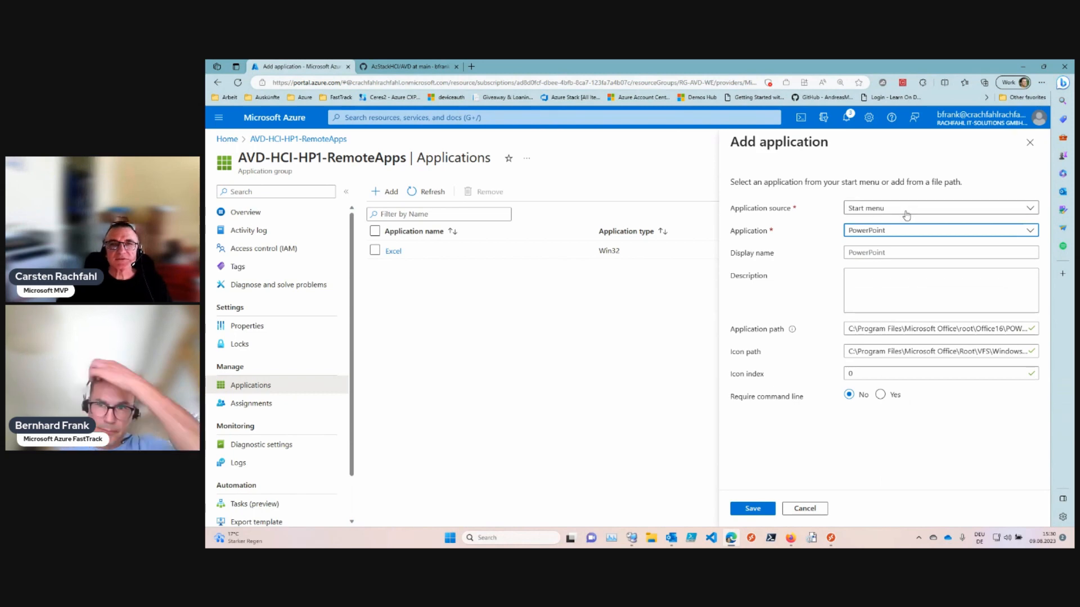
click(917, 232)
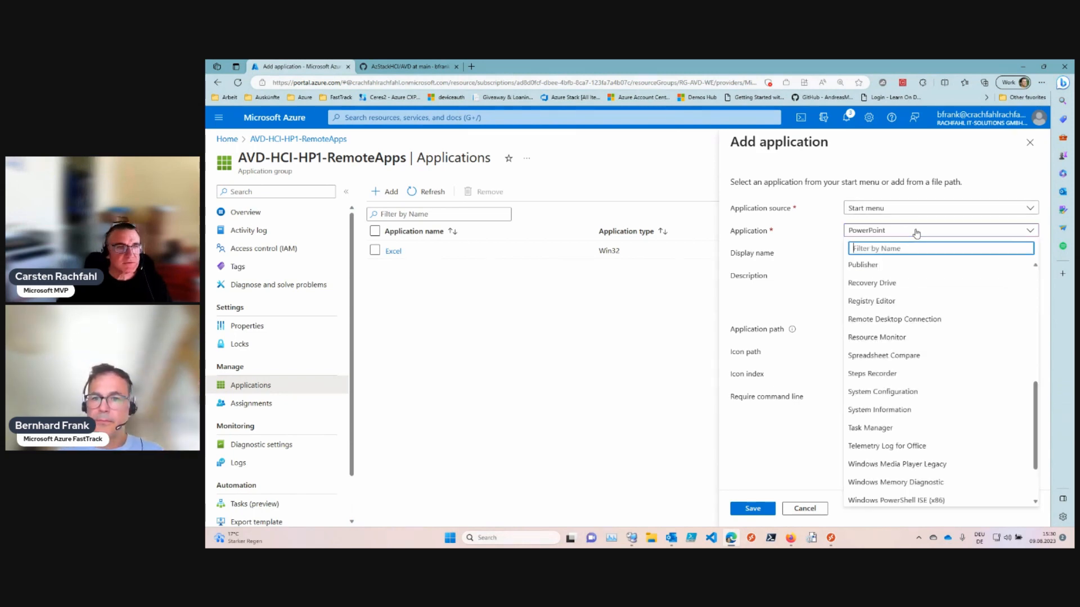
click(917, 232)
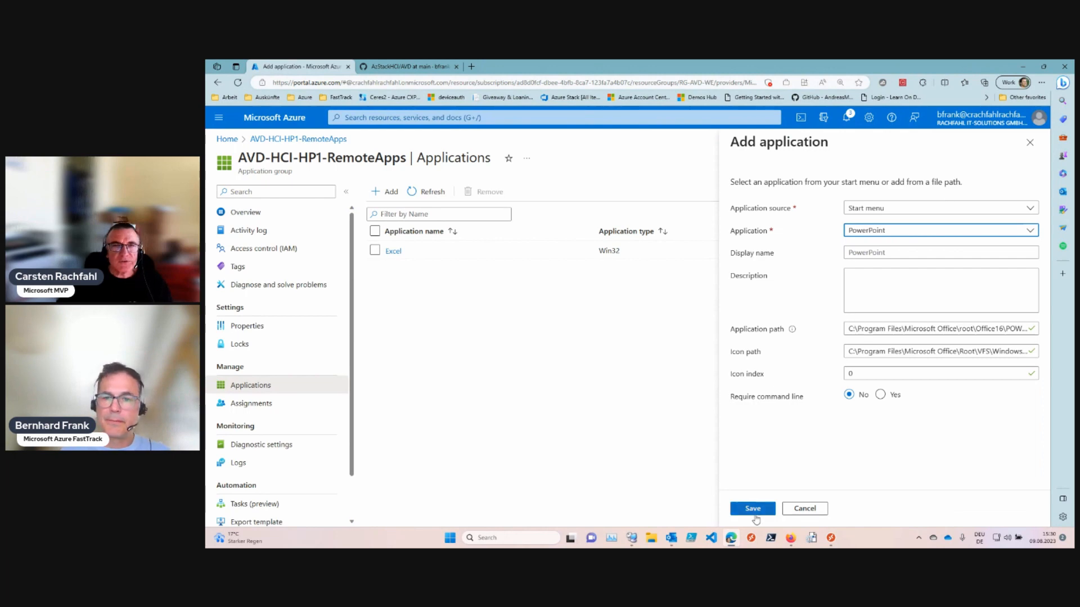
click(751, 509)
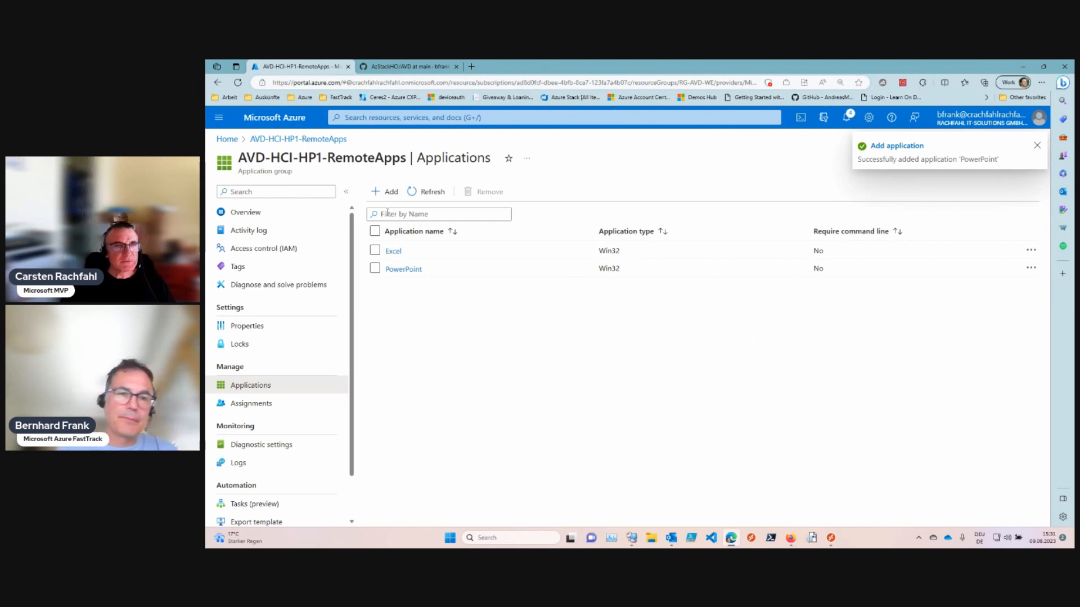
Step: Try to add Notepad++ from the Start menu source to the application group, and dismiss the resulting notifications
click(388, 193)
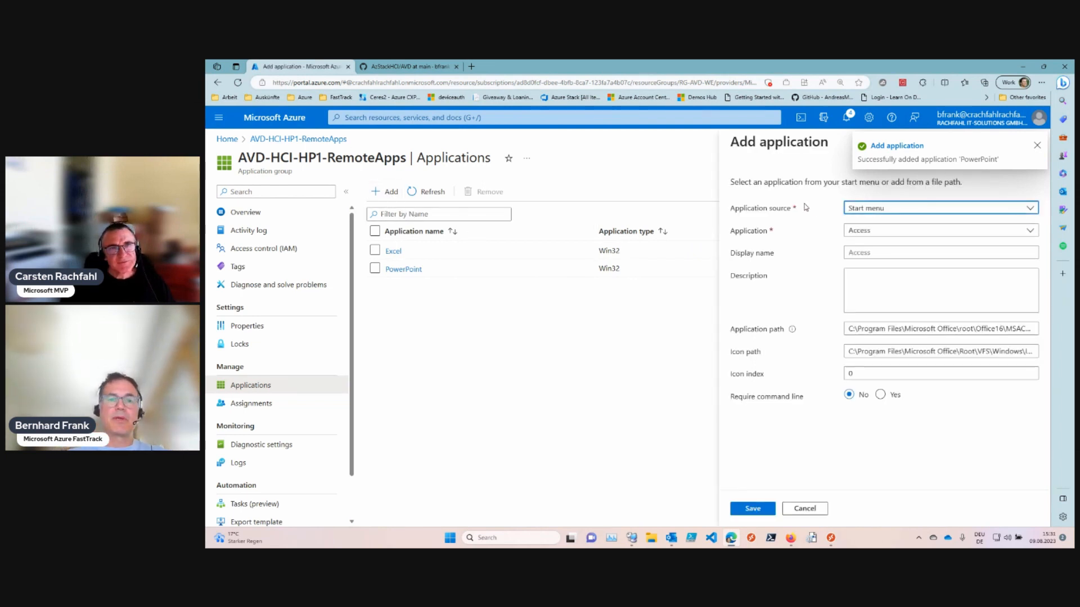
click(870, 213)
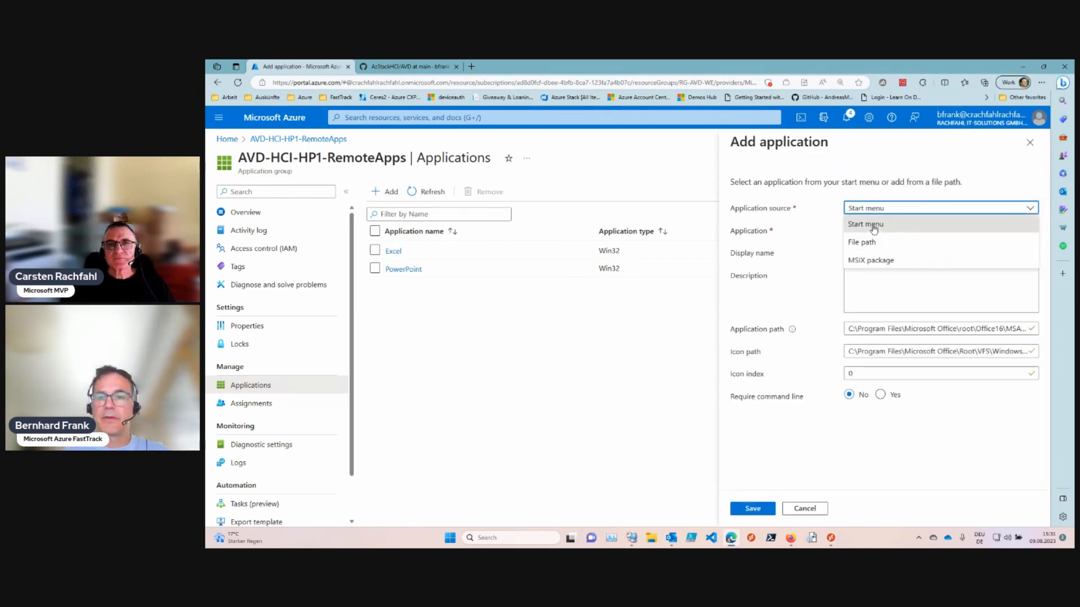
click(873, 225)
click(878, 231)
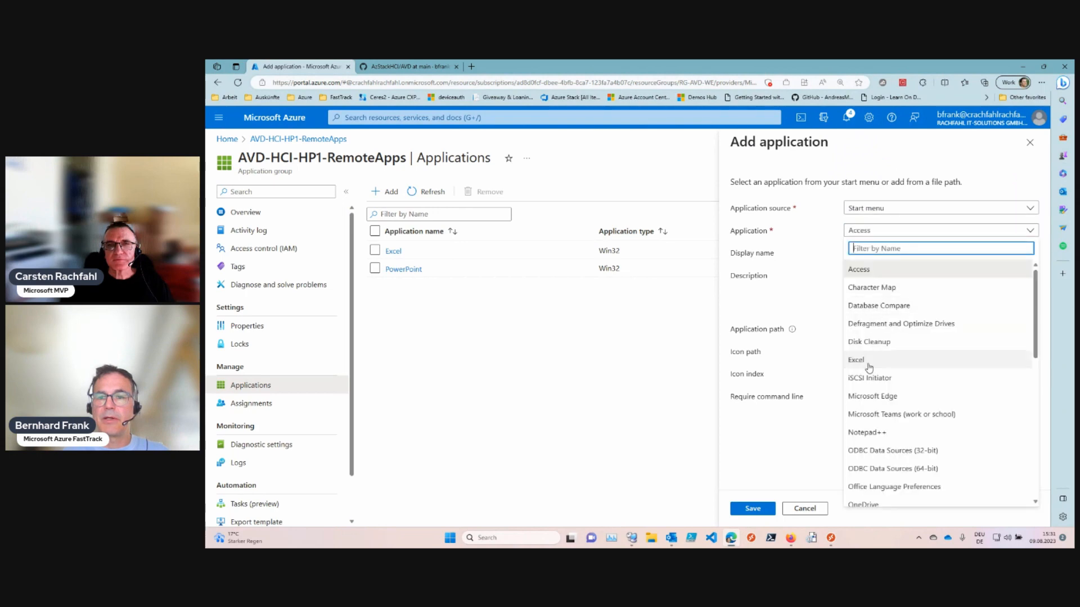
click(871, 432)
click(909, 235)
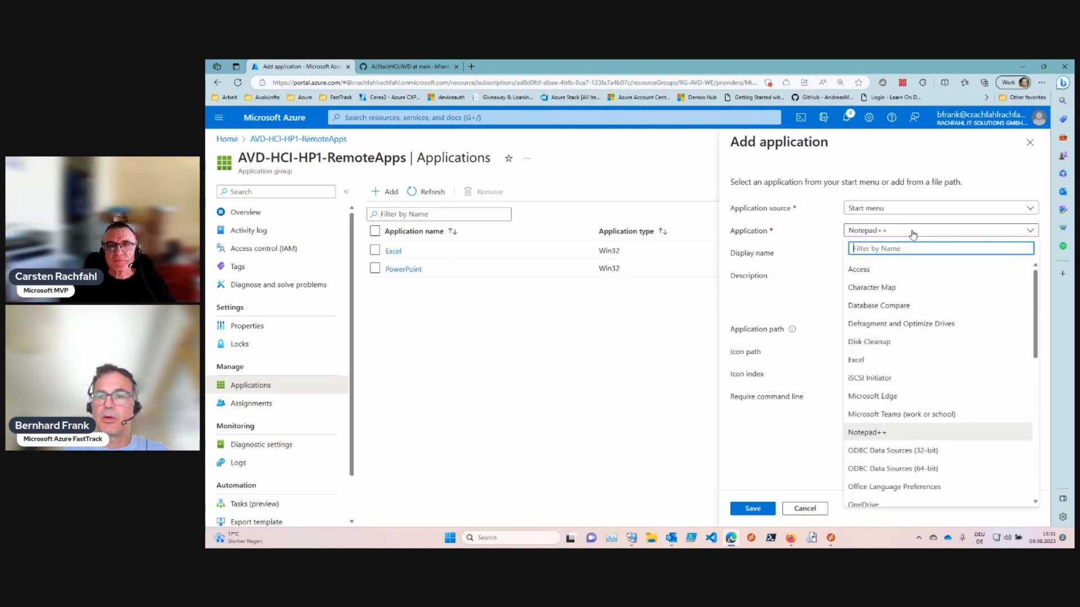
click(793, 317)
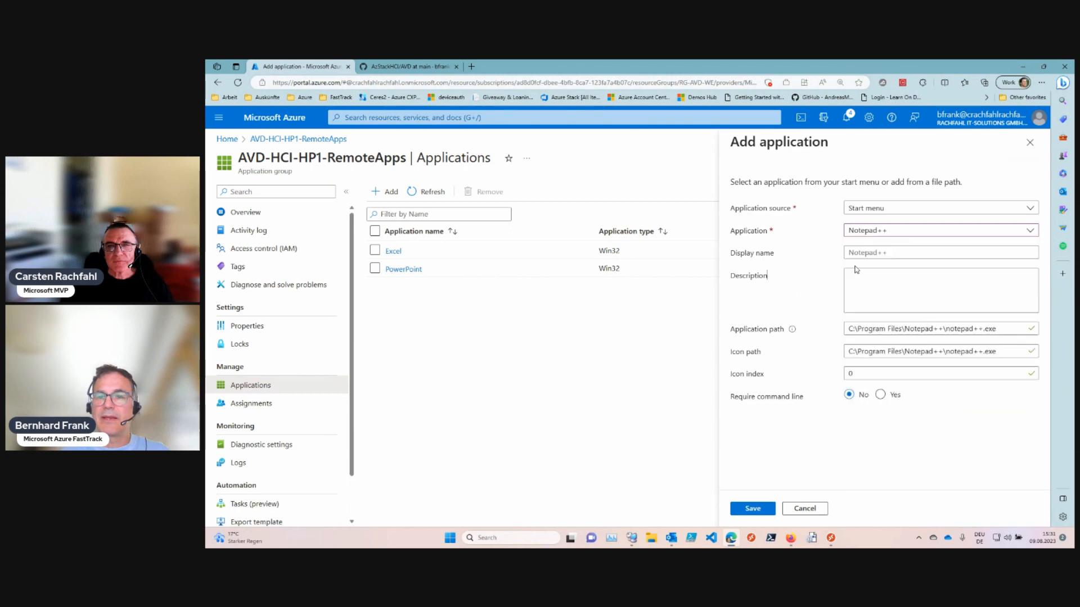
click(886, 253)
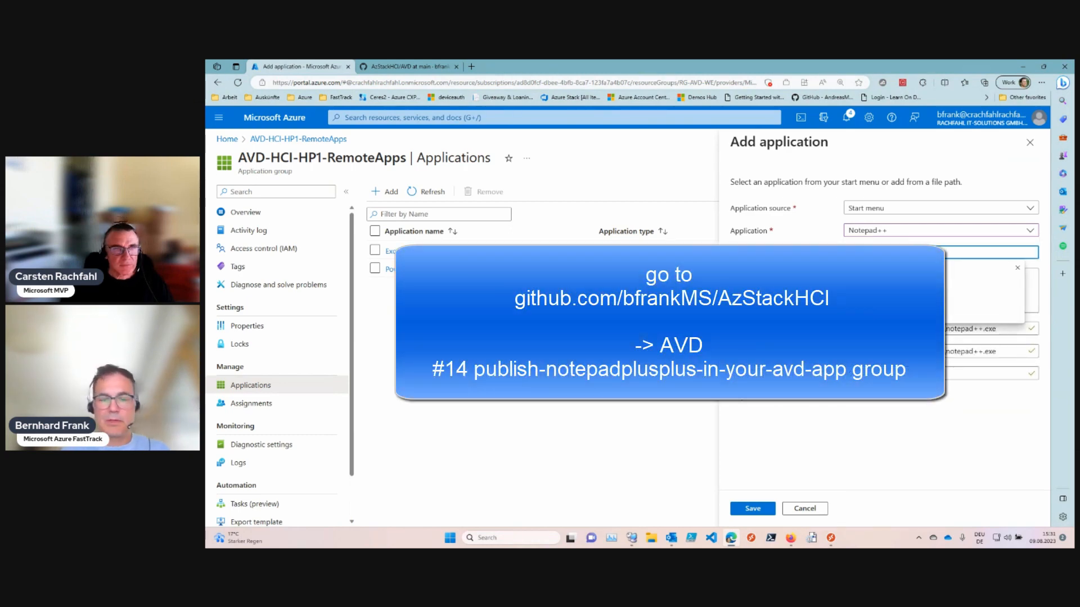
key(Escape)
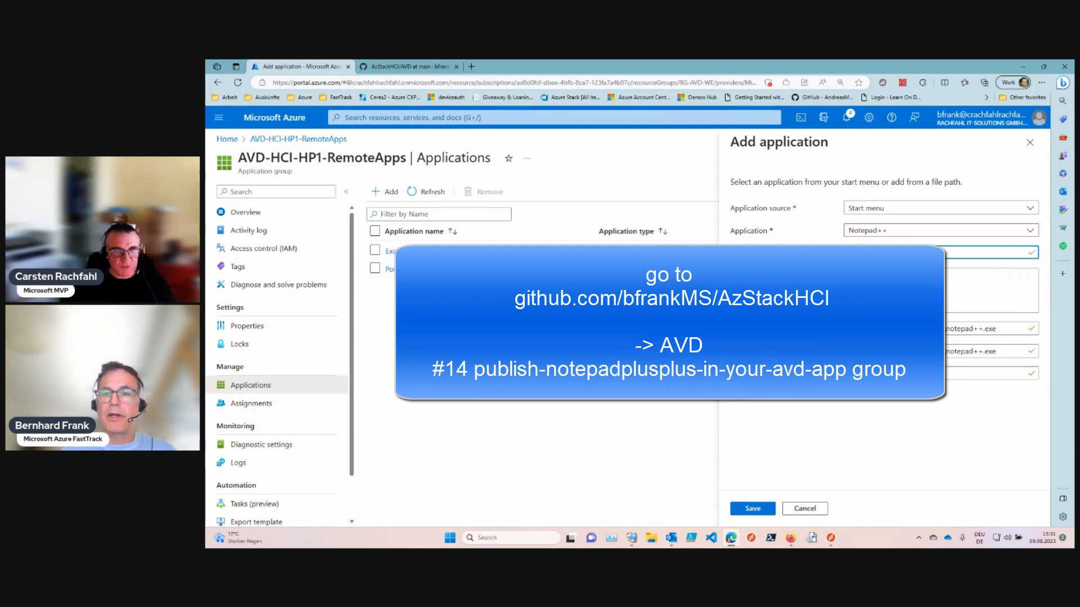
click(753, 509)
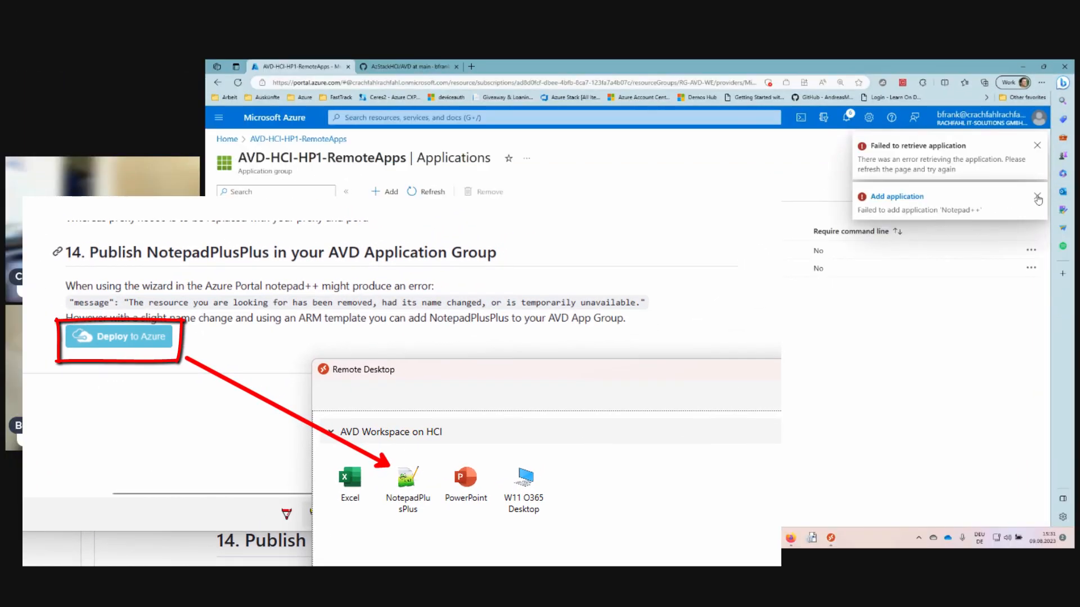
click(1036, 145)
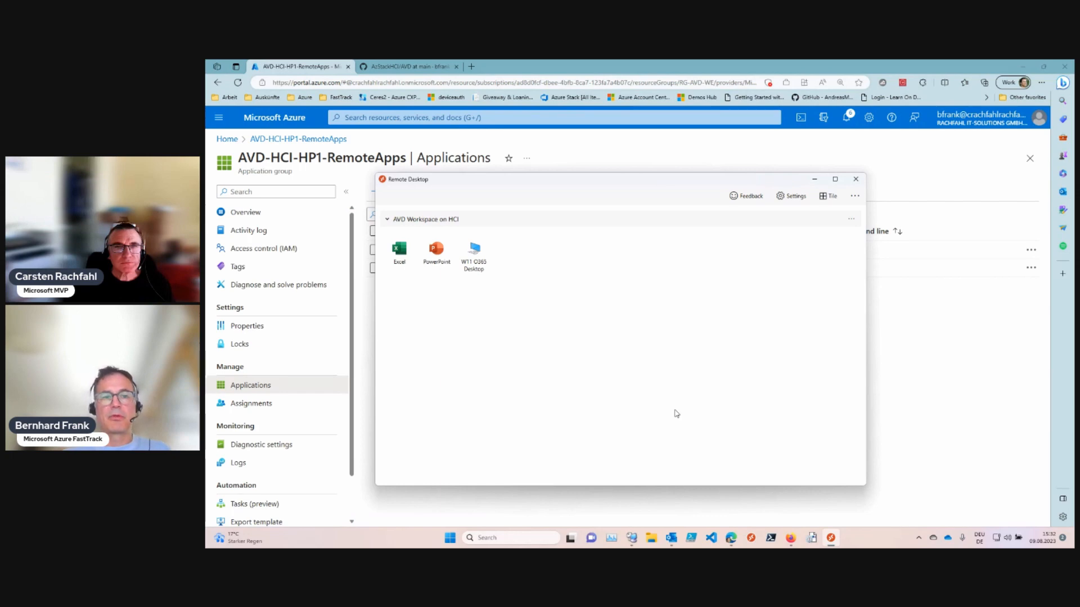
Step: Launch the Excel RemoteApp from AVD Workspace on HCI, enter the account password, and show the connection details
double_click(398, 262)
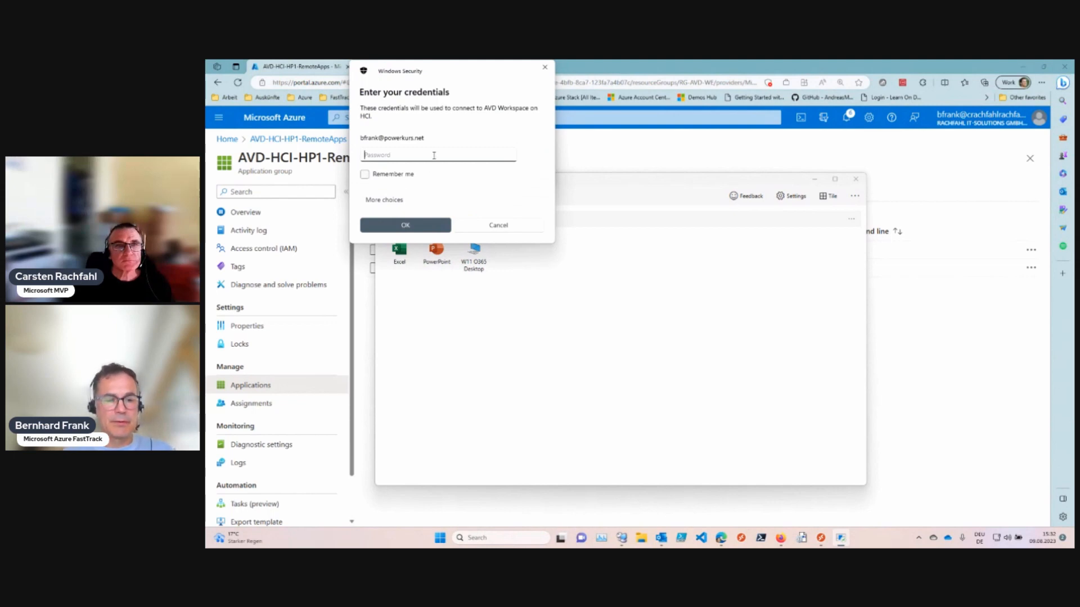
text(•)
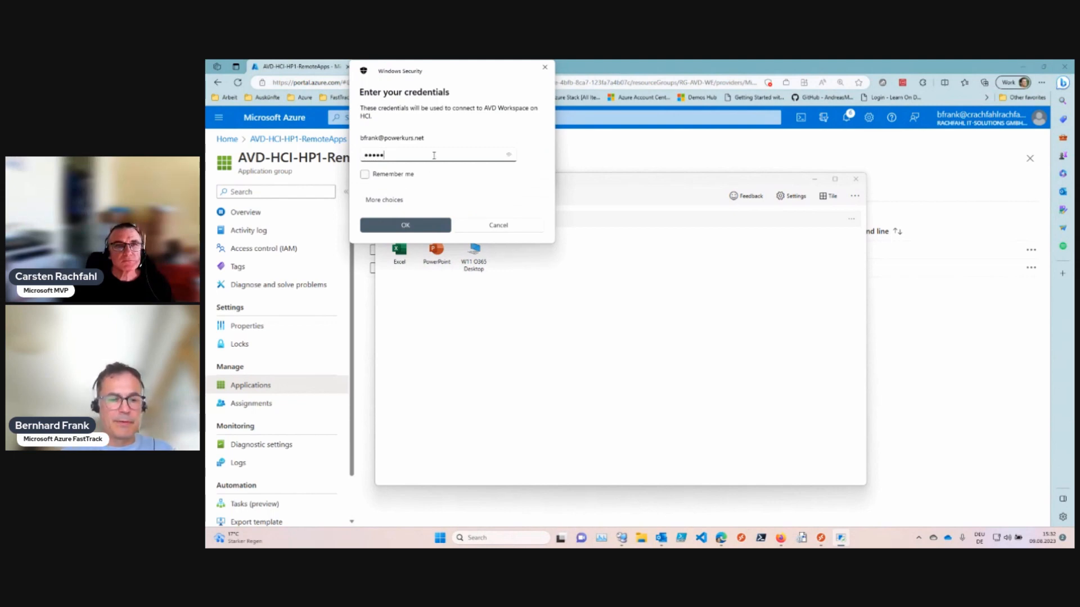
text(••••••••)
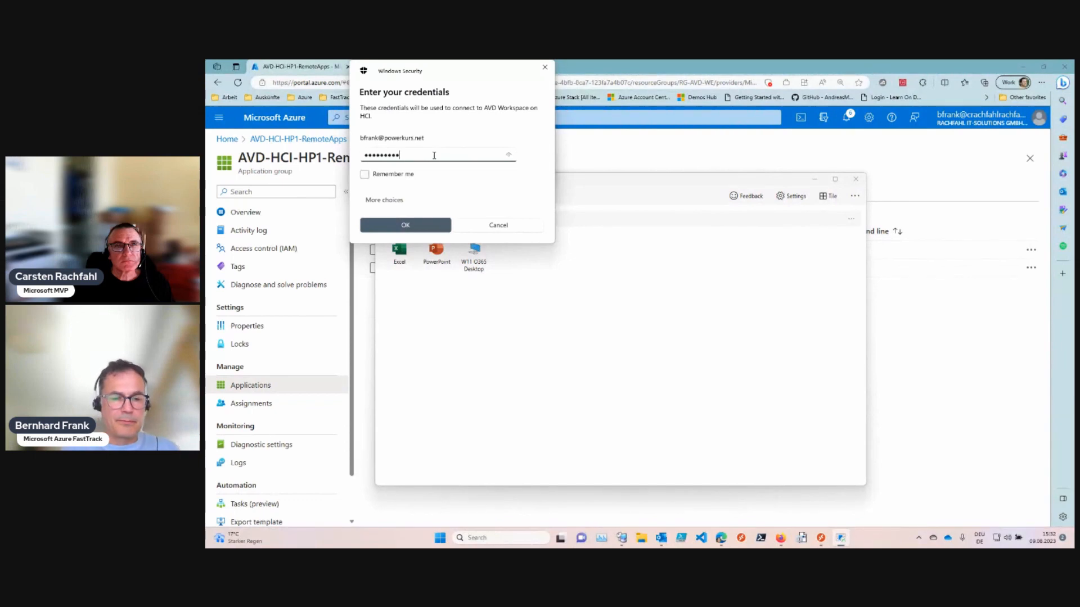
text(•)
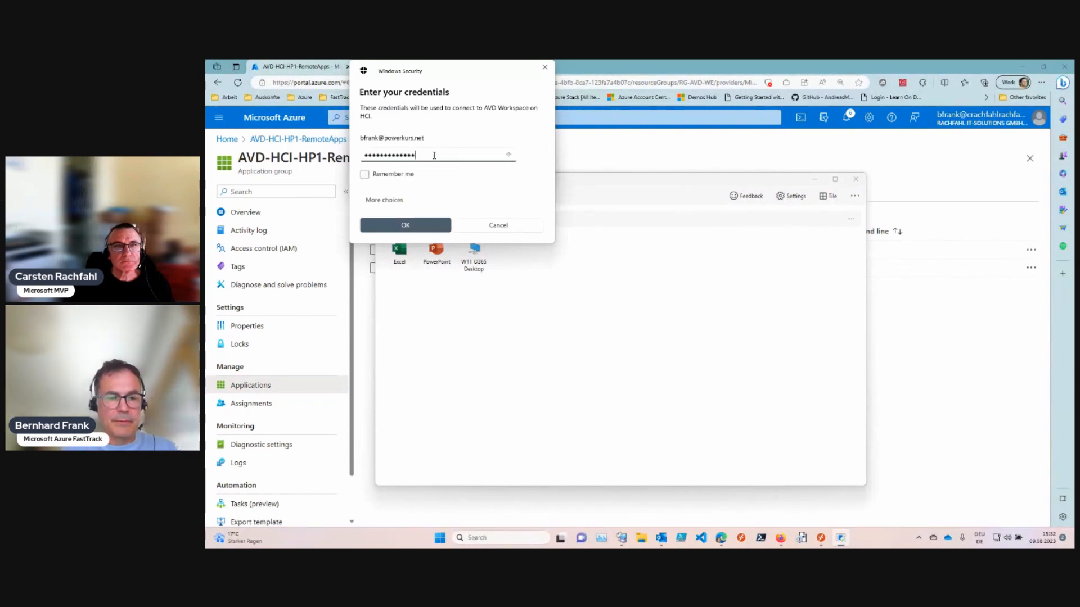
key(Return)
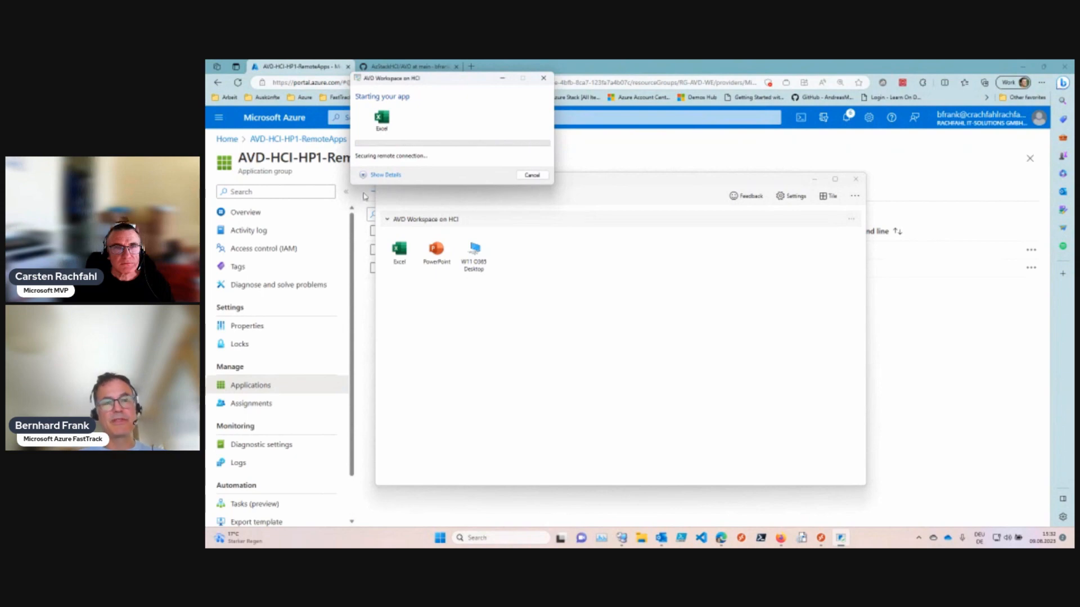
click(385, 175)
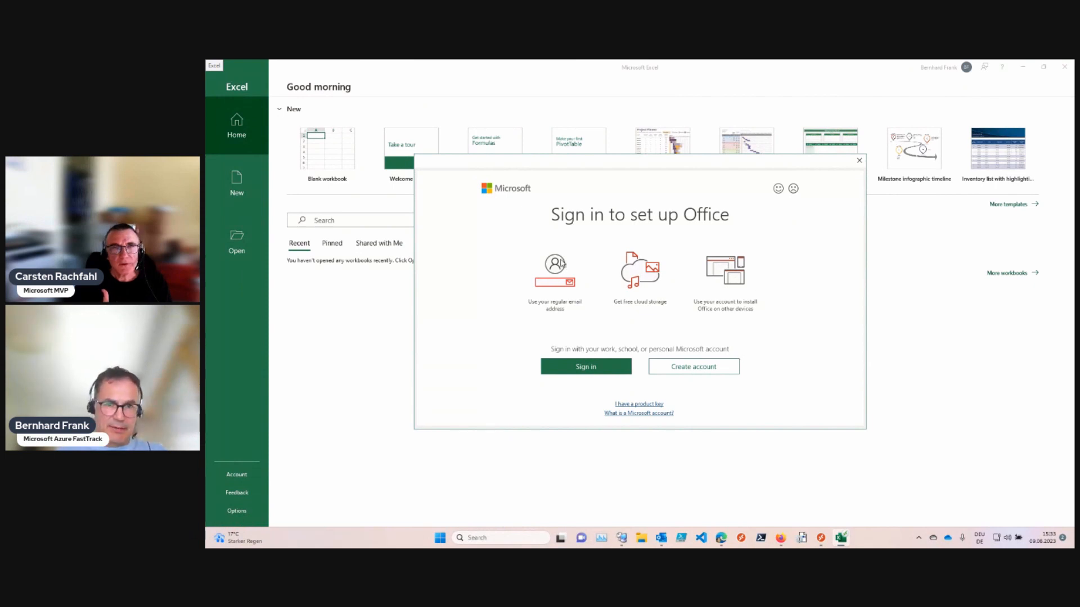
Step: Skip the Office account sign-in and complete the privacy prompts without sending optional diagnostic data
click(859, 160)
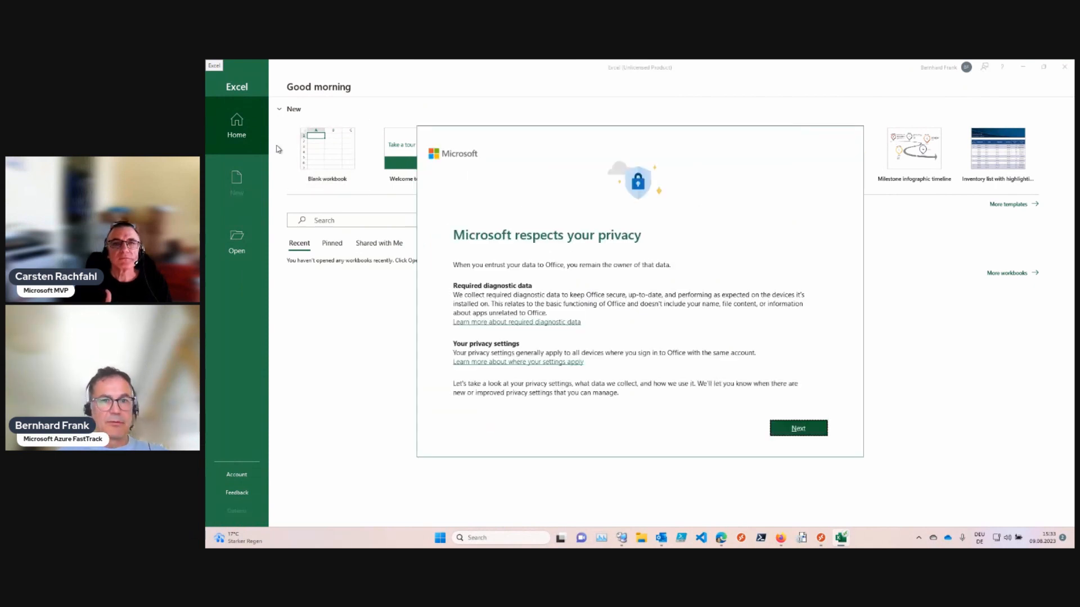
click(779, 430)
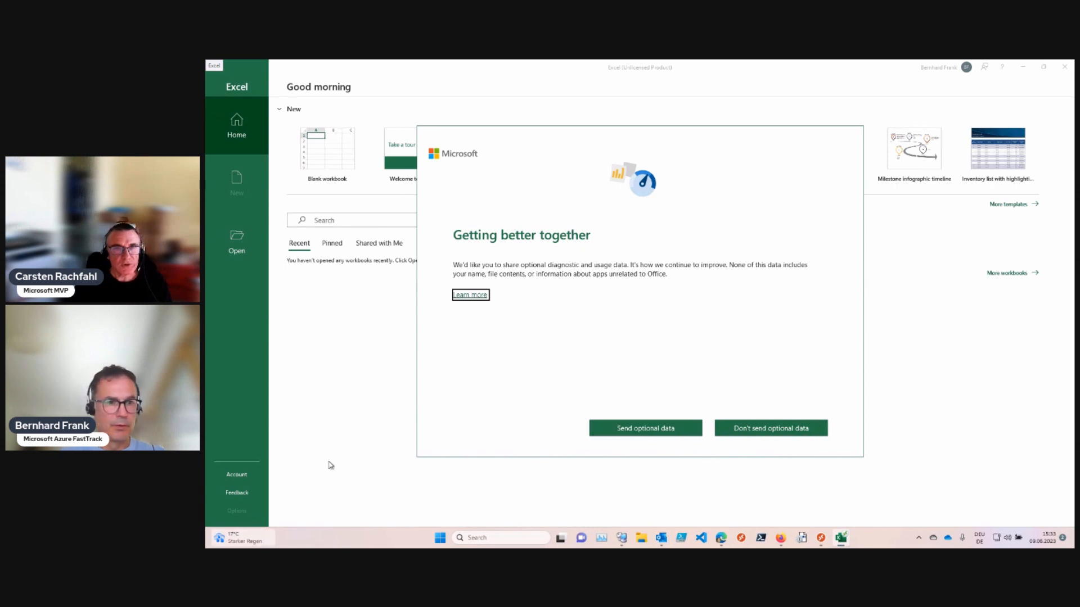
click(760, 430)
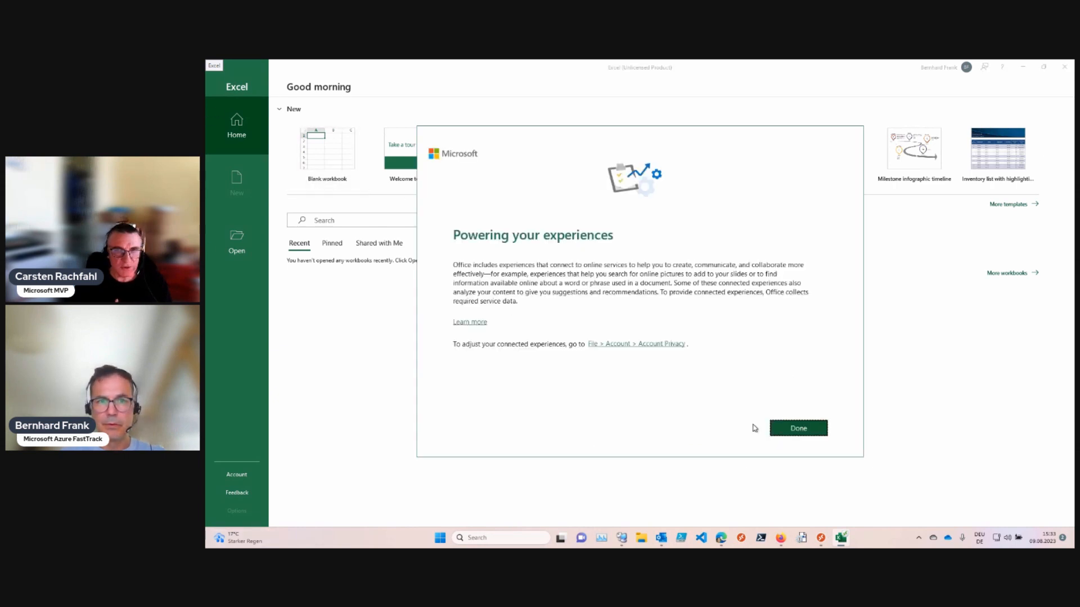
click(794, 429)
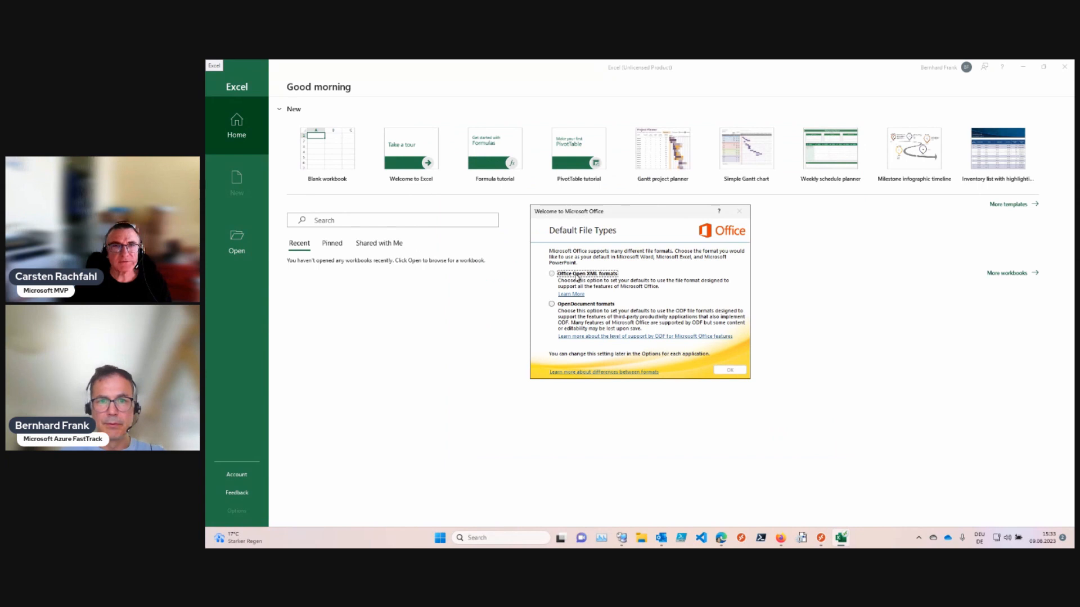
Step: Choose Office Open XML formats as the default file types, and close the remote Excel
click(577, 276)
click(730, 370)
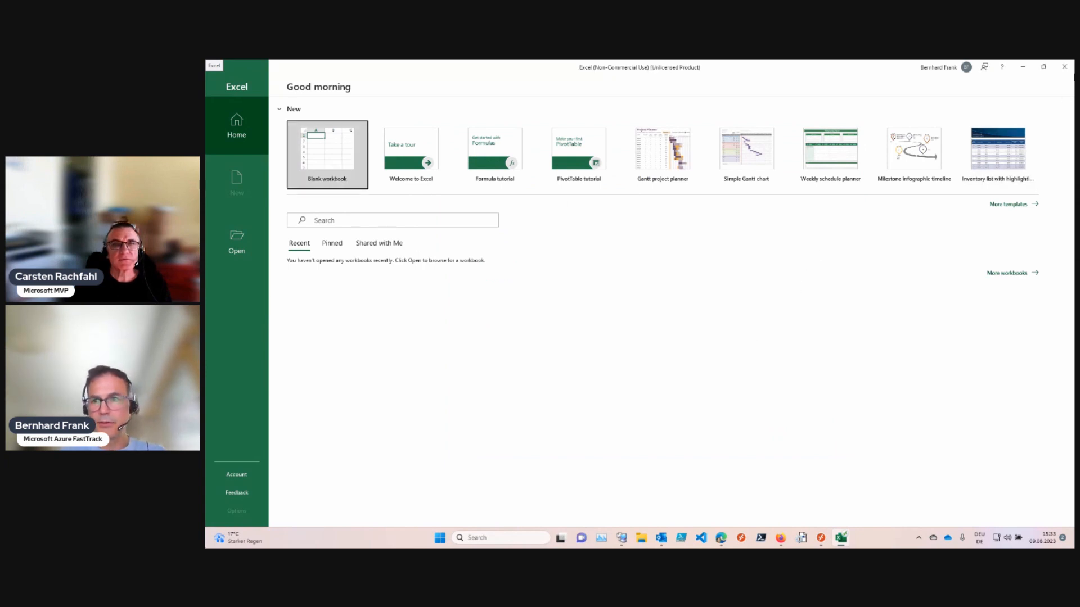
click(1066, 67)
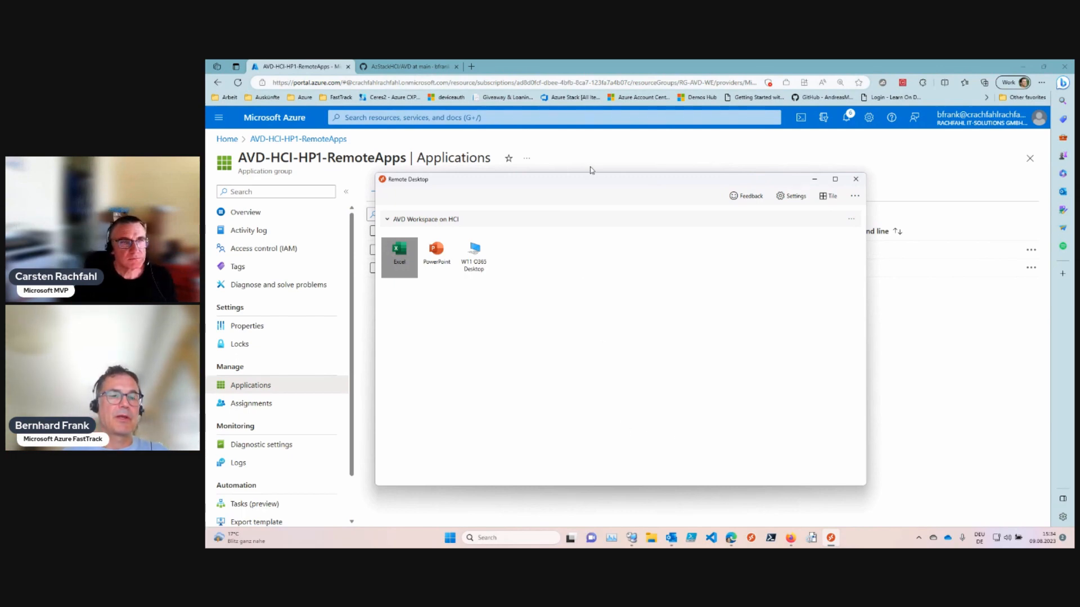
Step: Move the Remote Desktop window slightly aside and search the local Start menu for excel to locate the workspace's published Excel
drag(603, 182, 624, 189)
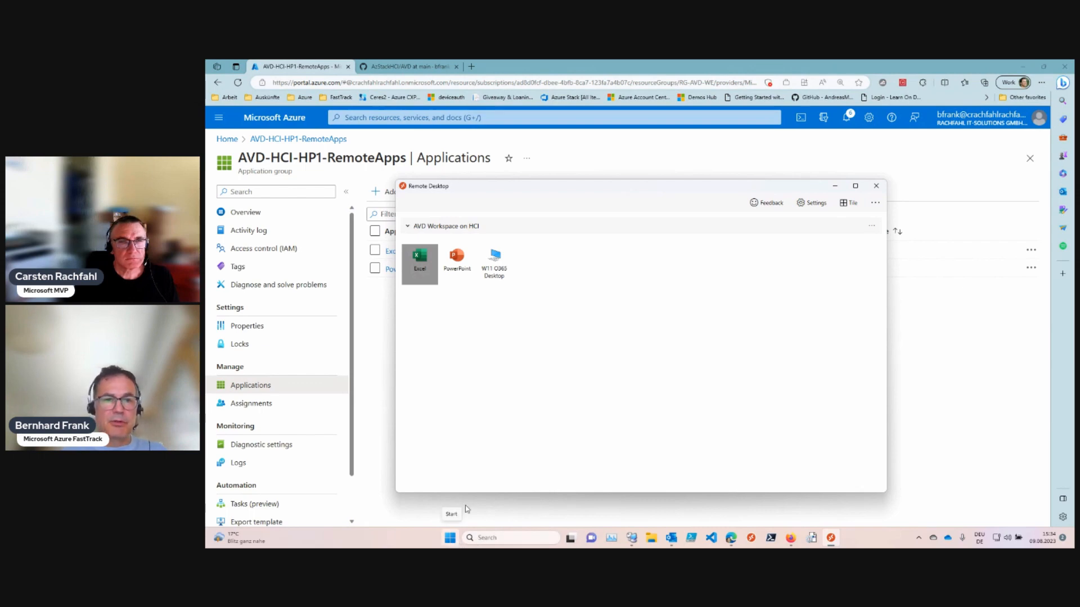
click(449, 541)
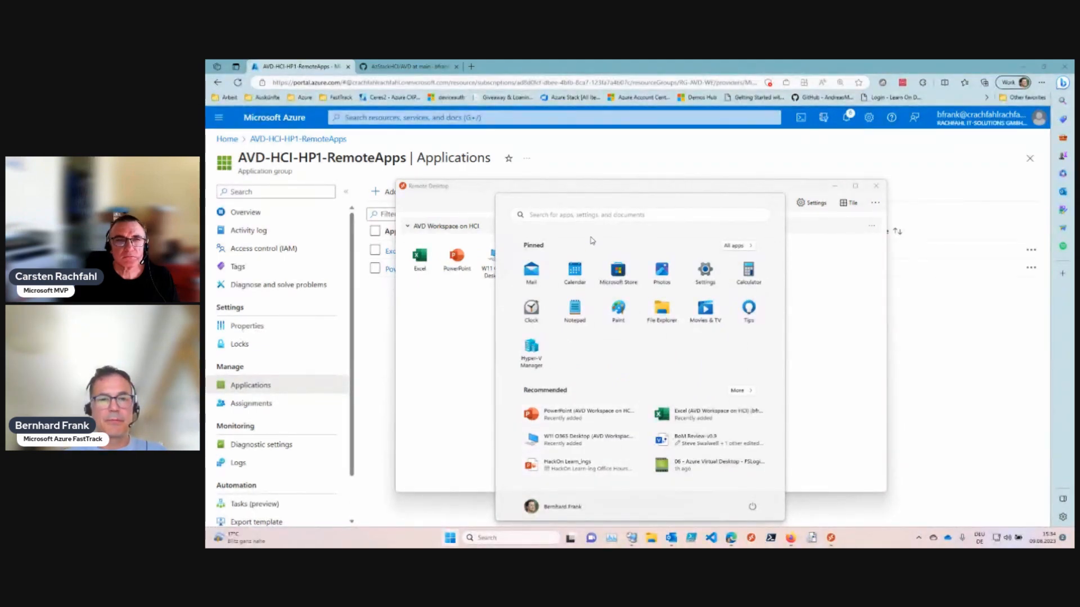
click(598, 214)
text(execl)
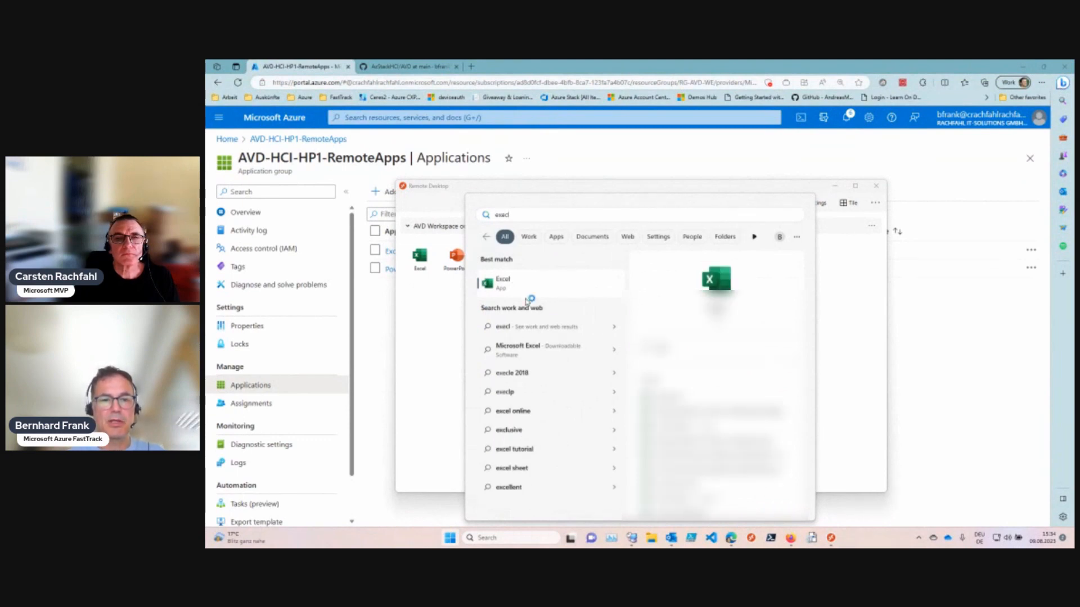
click(554, 238)
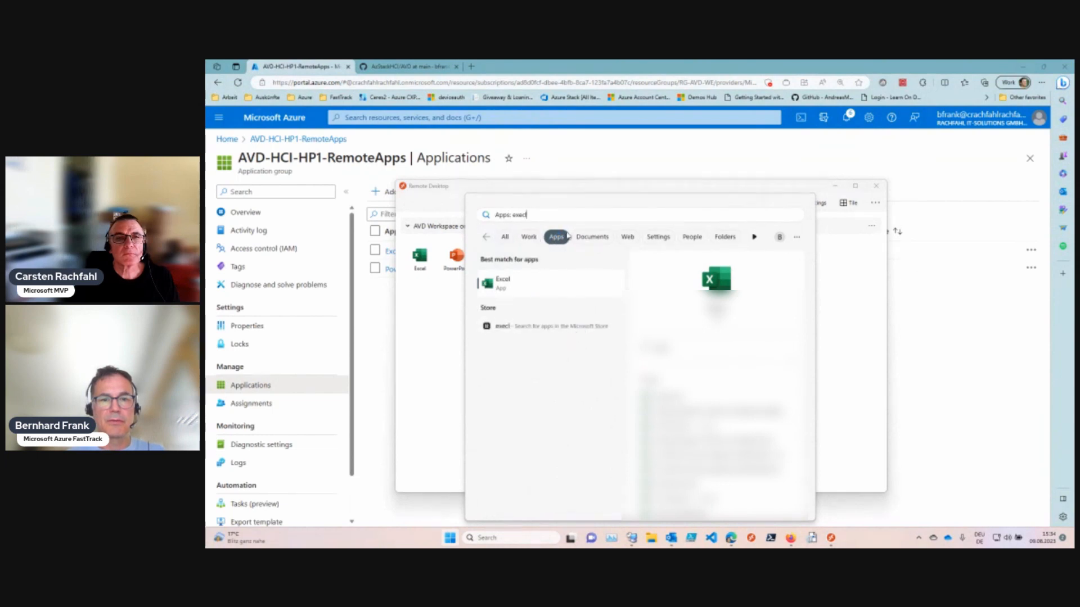
click(486, 237)
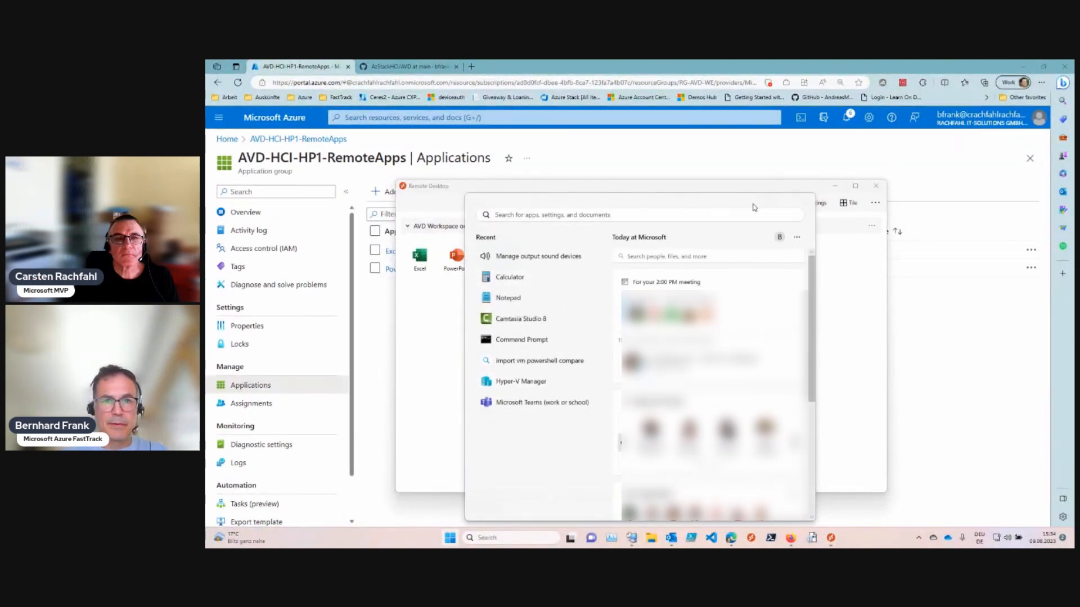
text(excel)
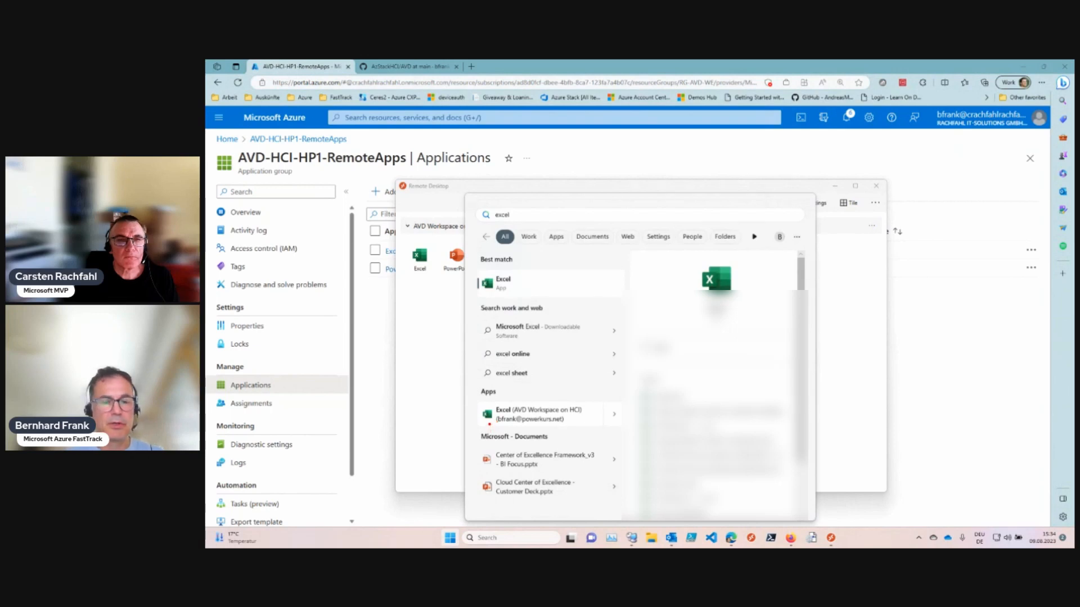
Step: Mark the workspace's published Excel search result with a red arrow, and return to the Azure portal
drag(489, 425, 452, 460)
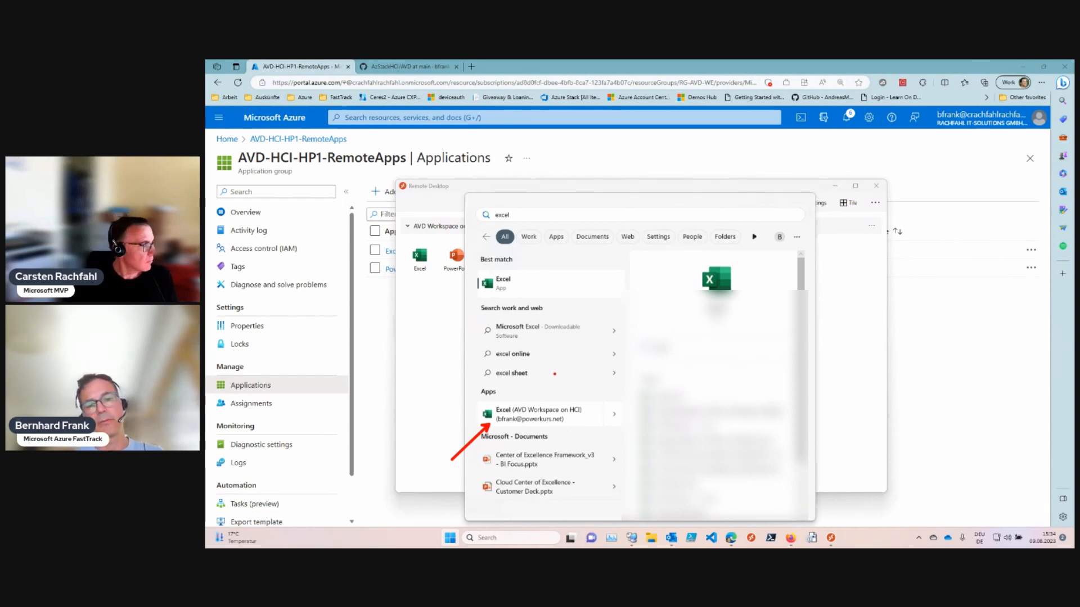
key(Escape)
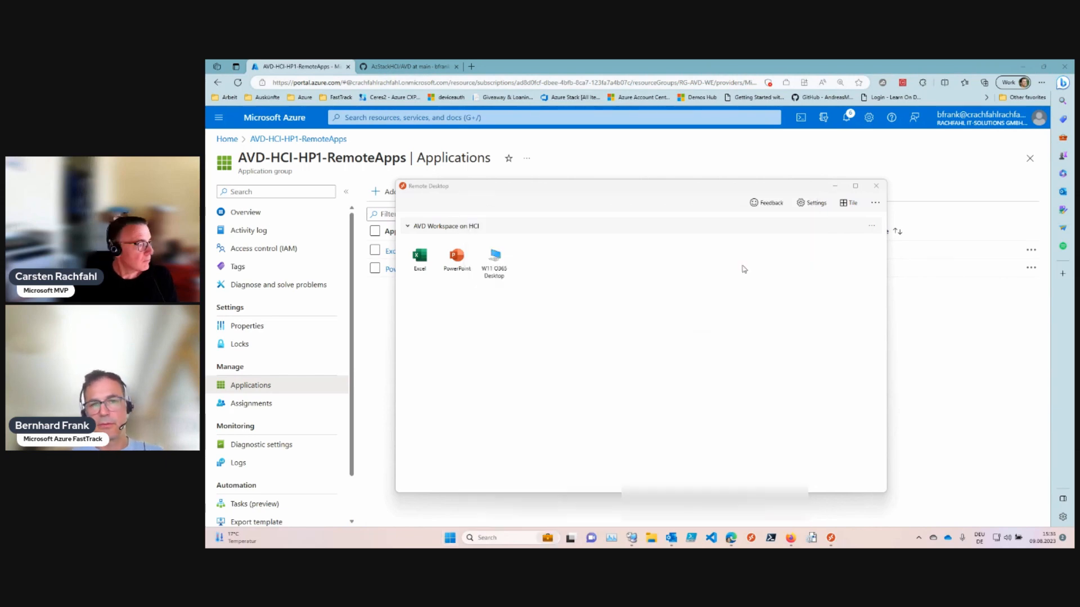
click(388, 368)
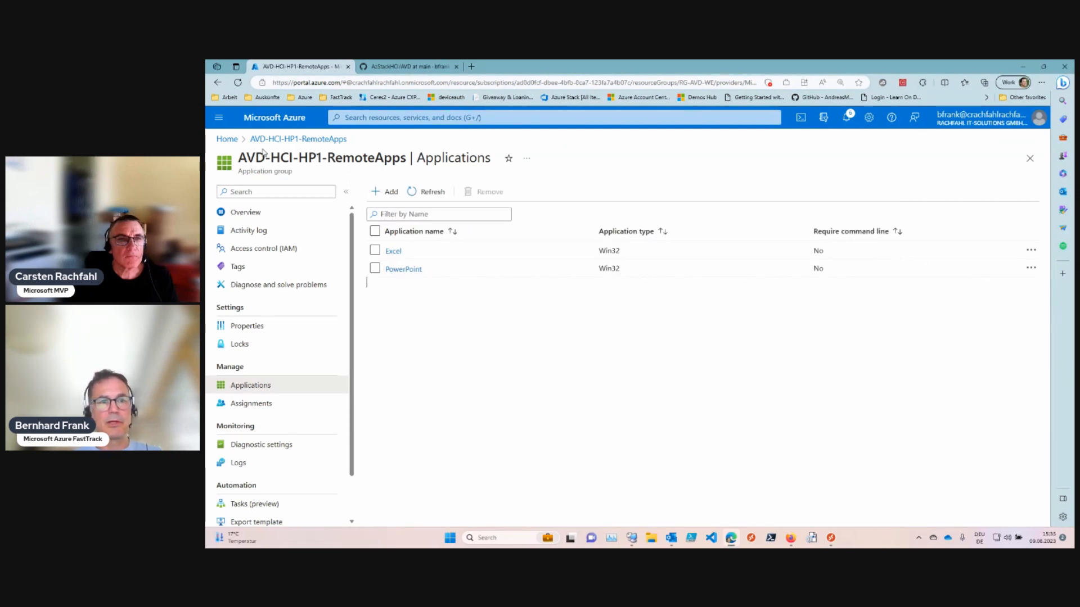
Step: Go from the portal home, marking Azure Virtual Desktop with a red arrow, to the host pool AVD-HCI-HP1
click(235, 145)
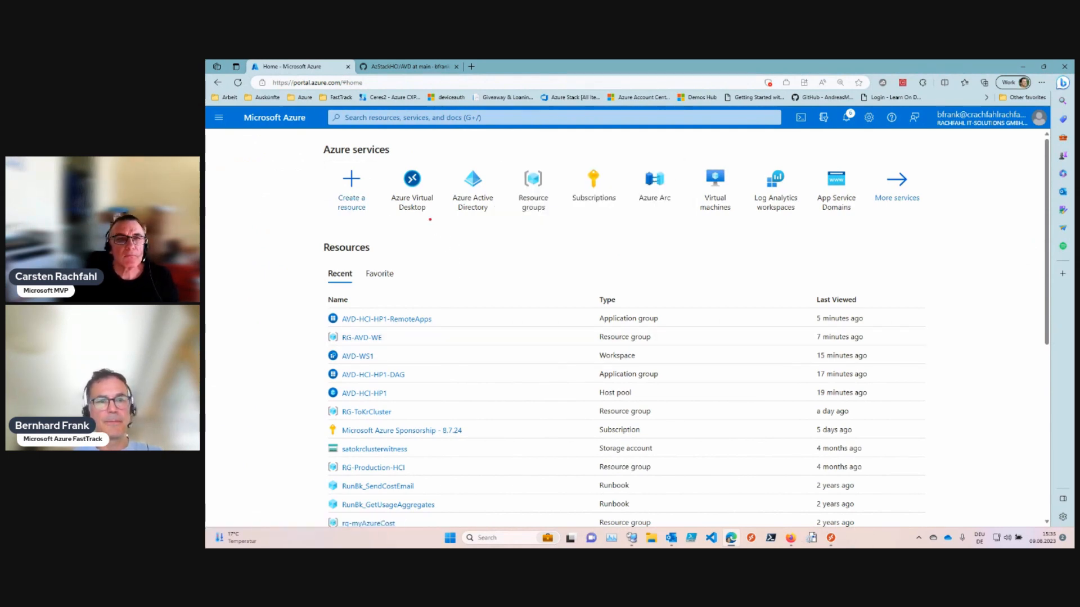
drag(426, 214, 461, 270)
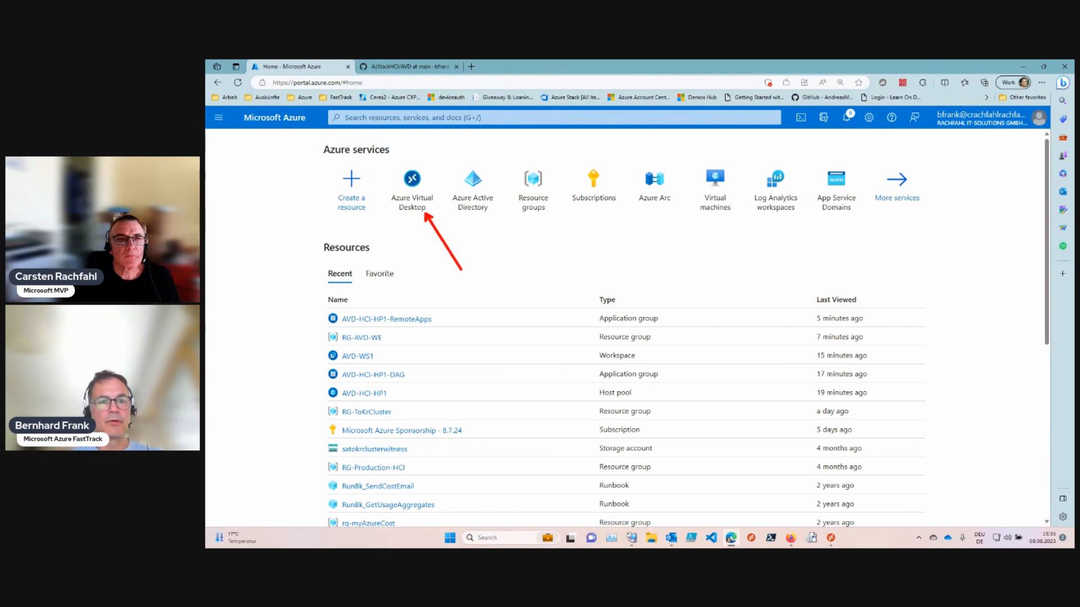
click(416, 198)
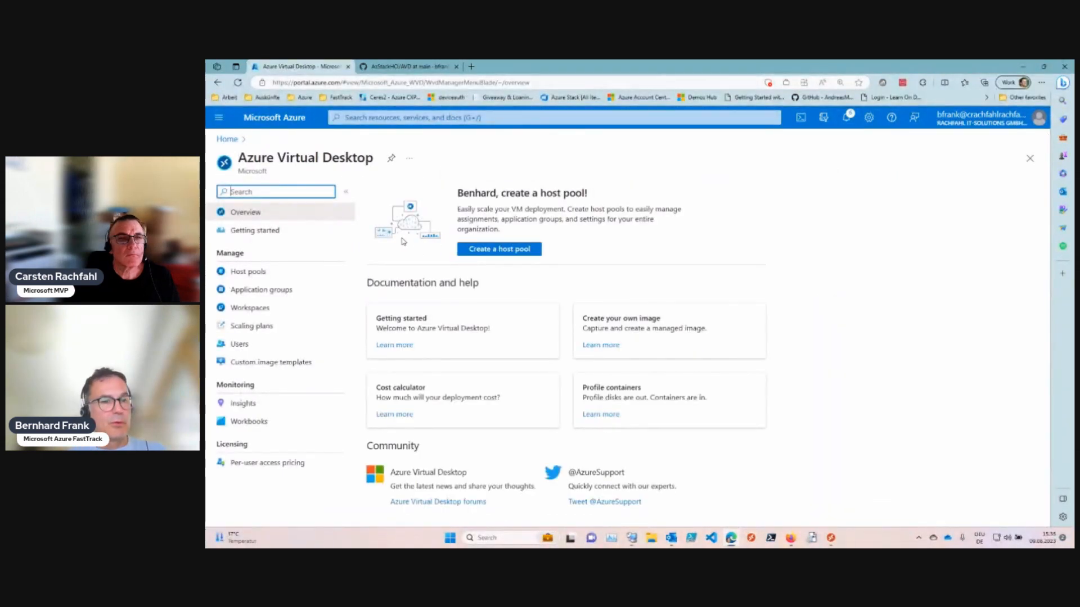
click(277, 273)
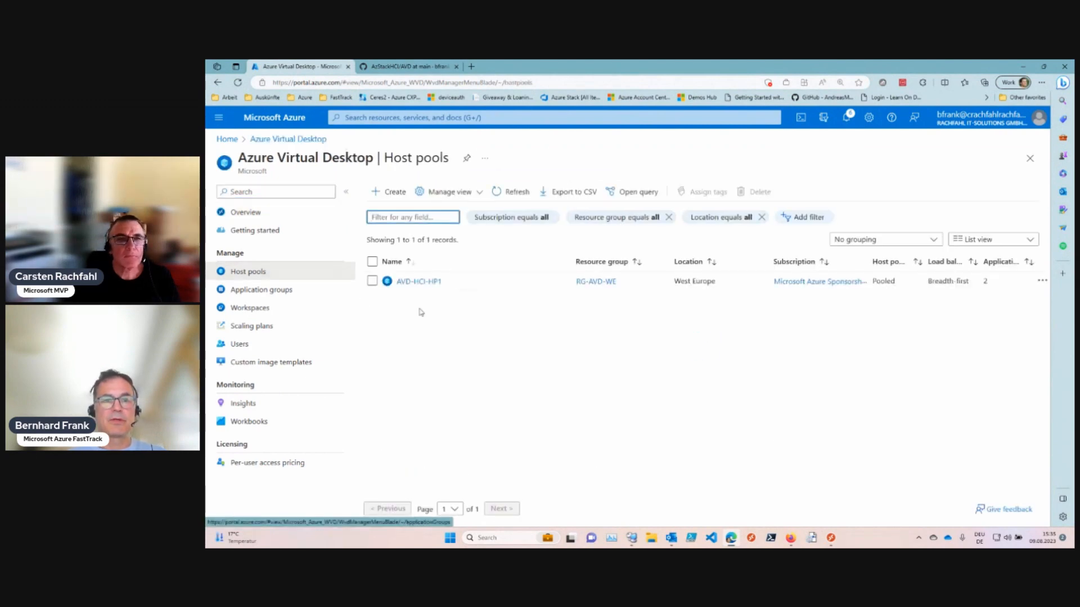
click(419, 281)
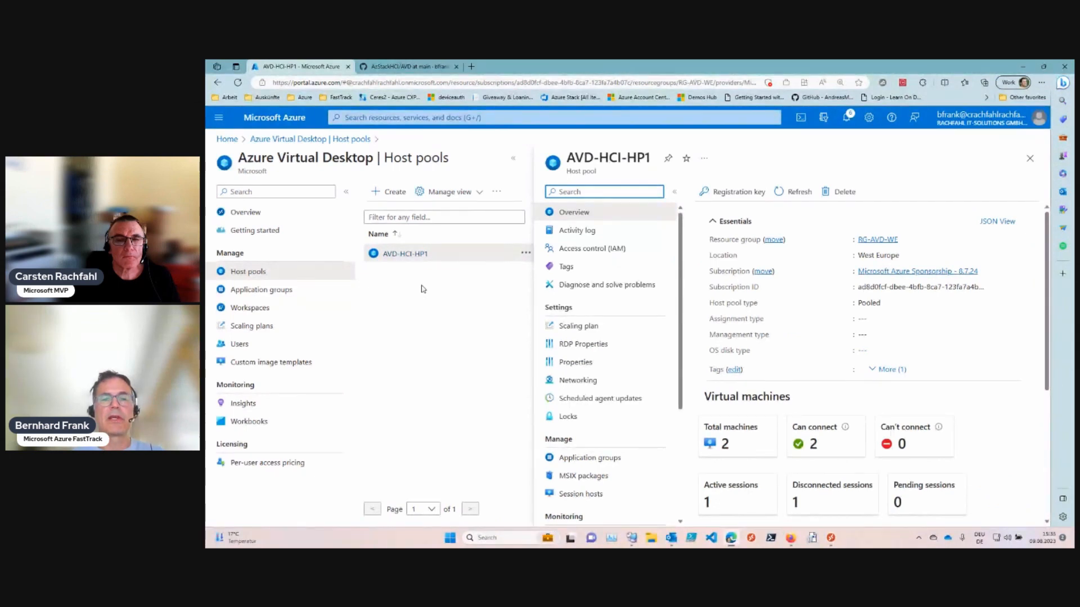
Step: Examine the host pool's RDP properties for session behaviour, including the reconnection and video playback options
click(594, 349)
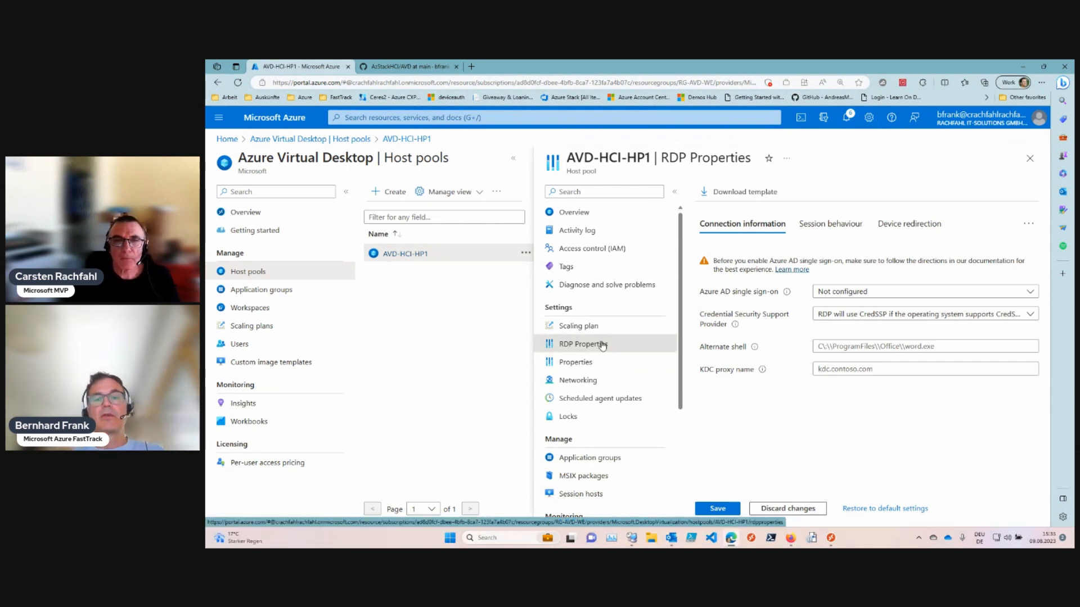
click(843, 228)
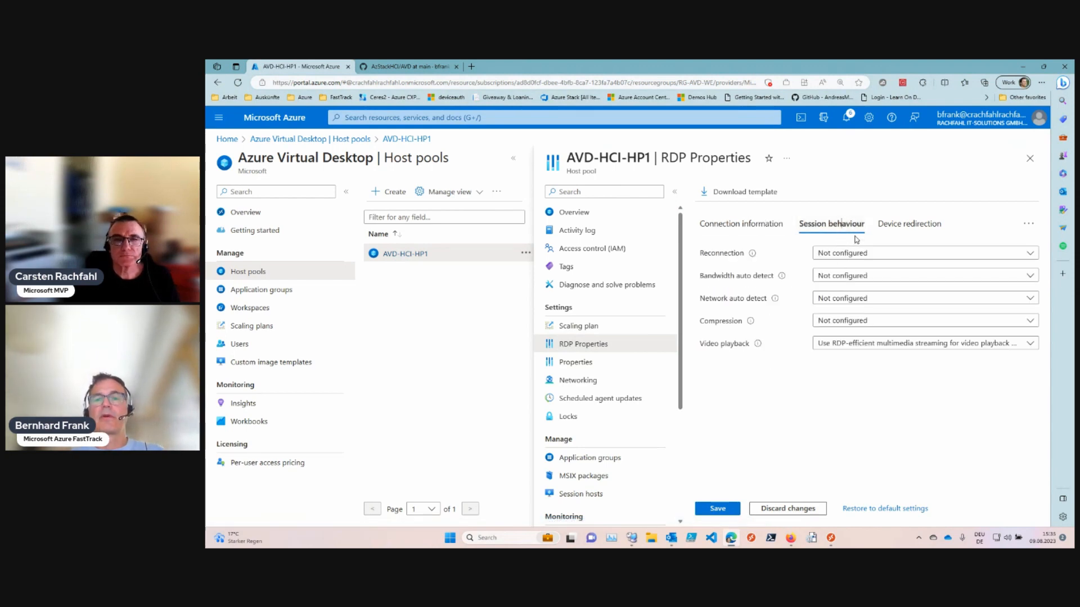
click(851, 254)
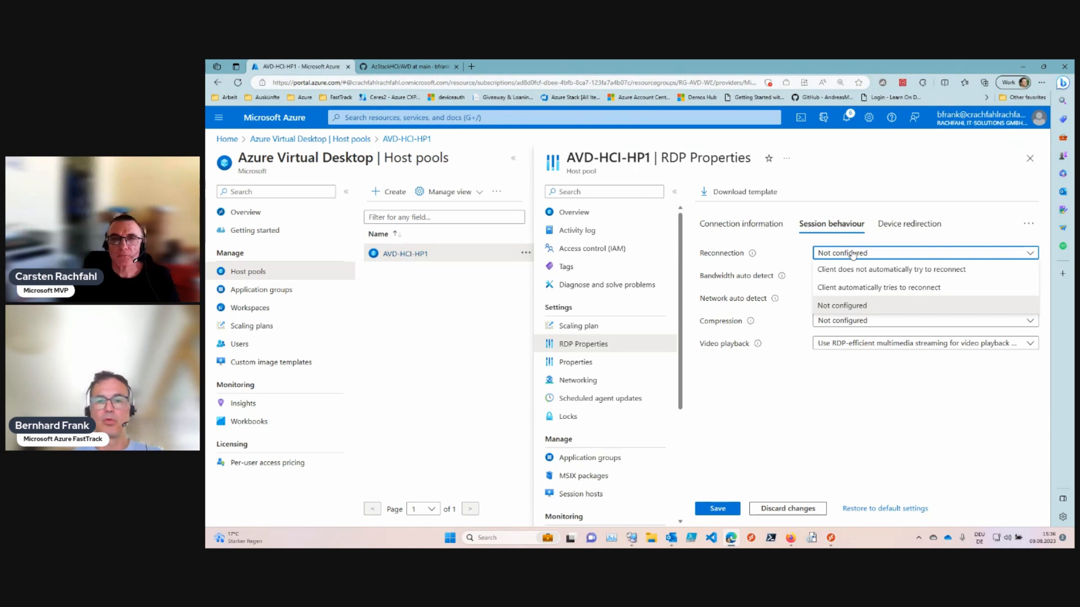
click(822, 382)
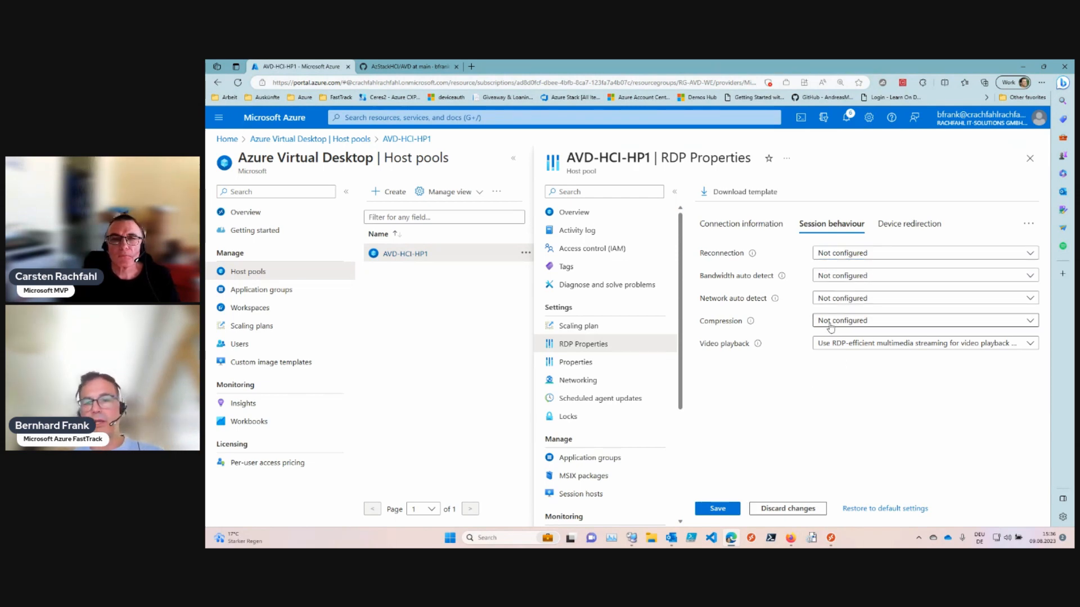
click(848, 345)
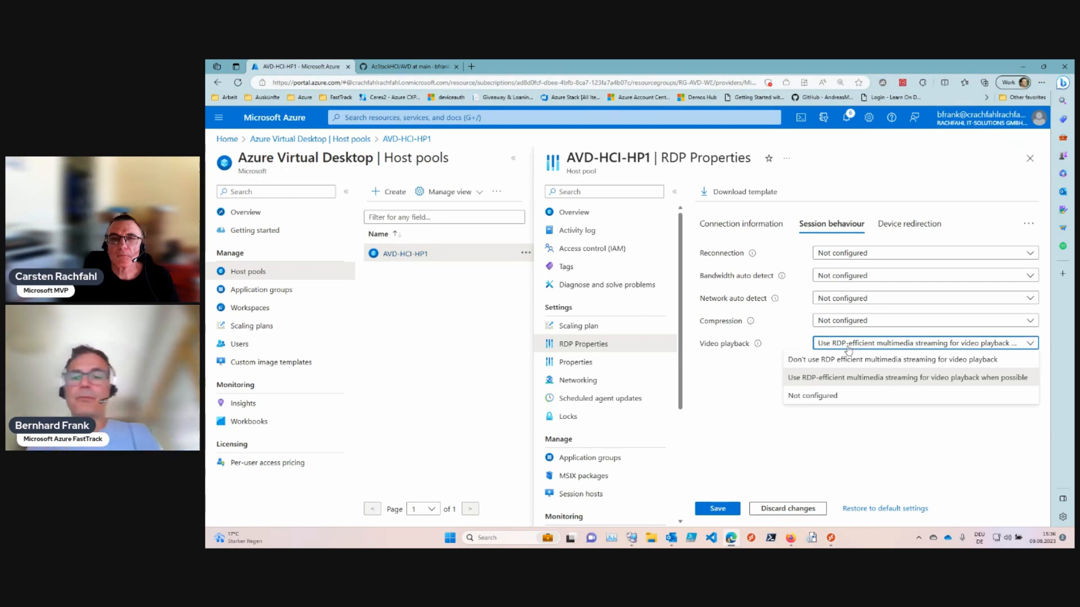
Step: Examine the host pool's device redirection settings and advanced RDP properties, and switch to the Remote Desktop client
click(910, 226)
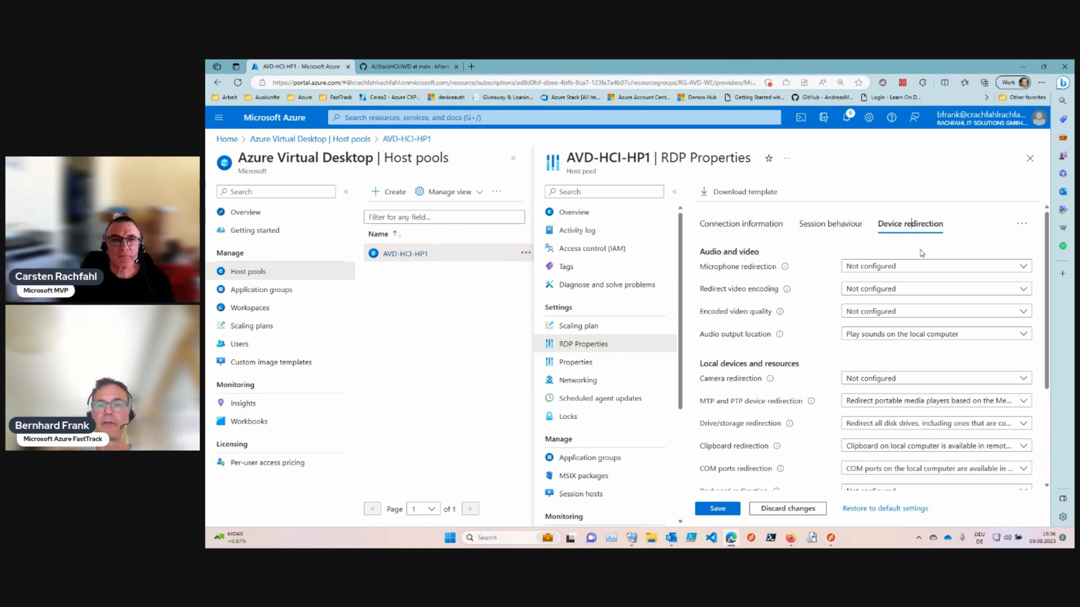
scroll(803, 281, down, 1)
scroll(803, 284, up, 1)
click(740, 224)
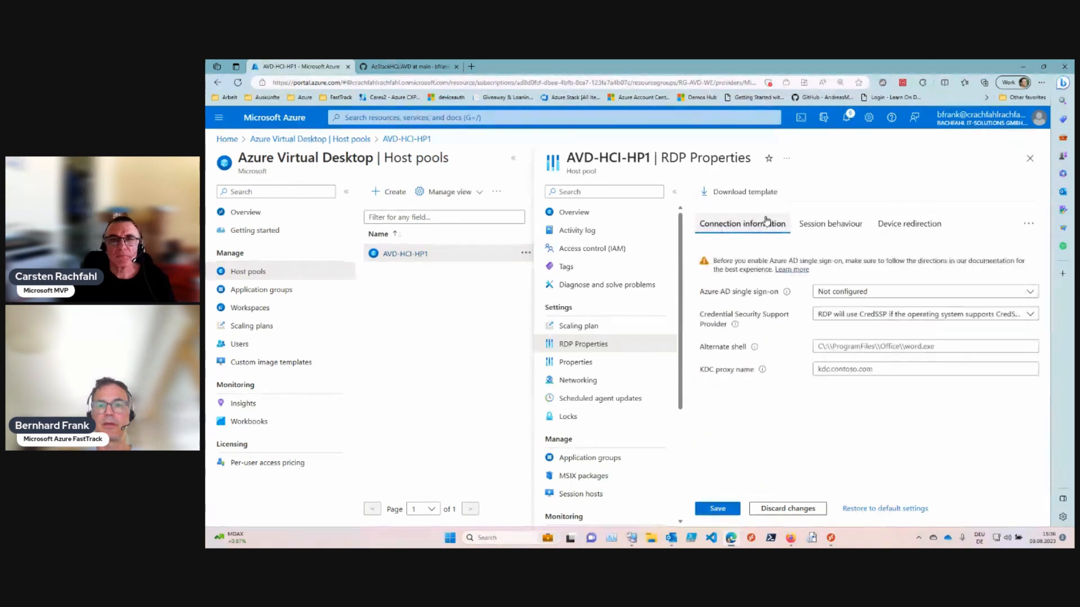
click(910, 224)
click(1022, 223)
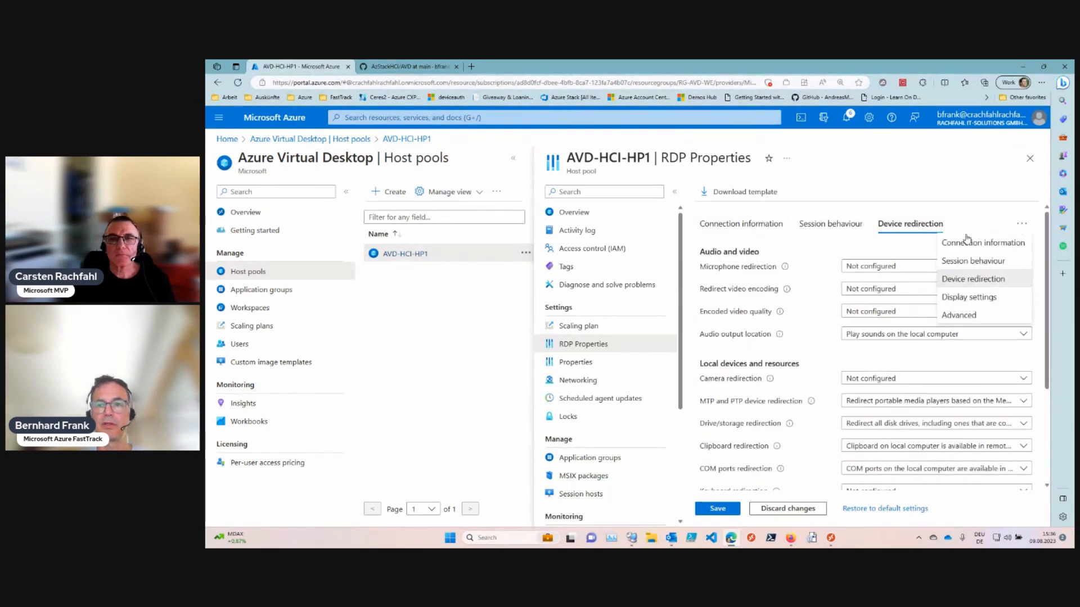
click(976, 314)
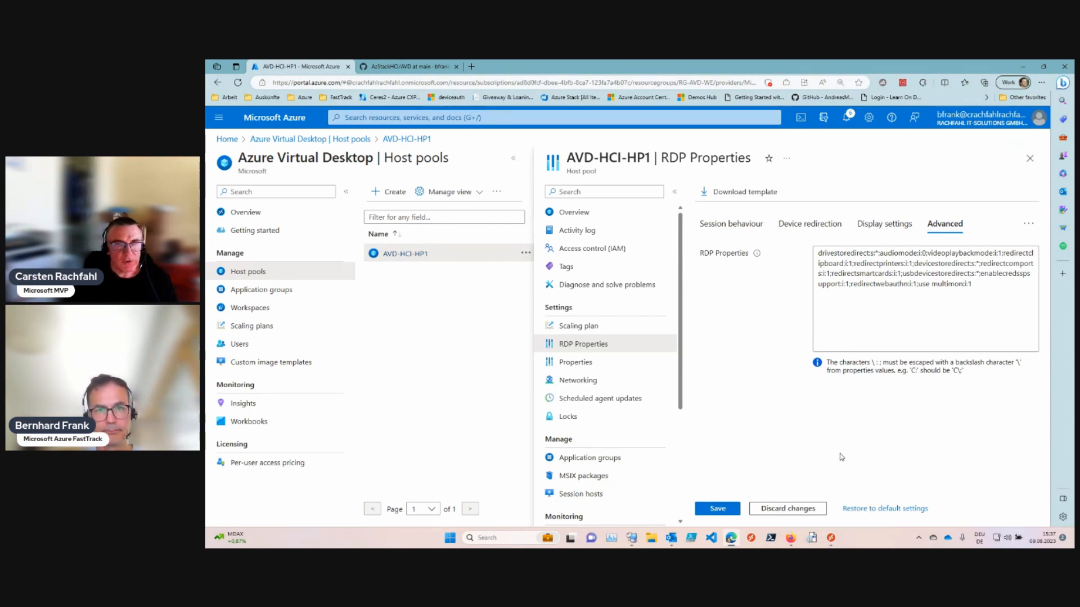
click(831, 538)
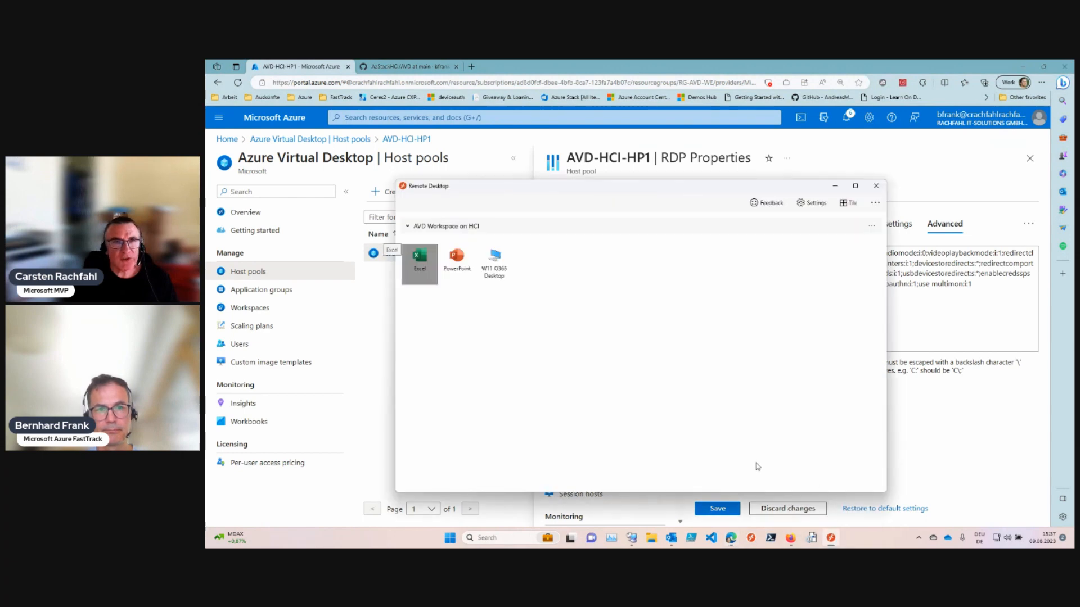